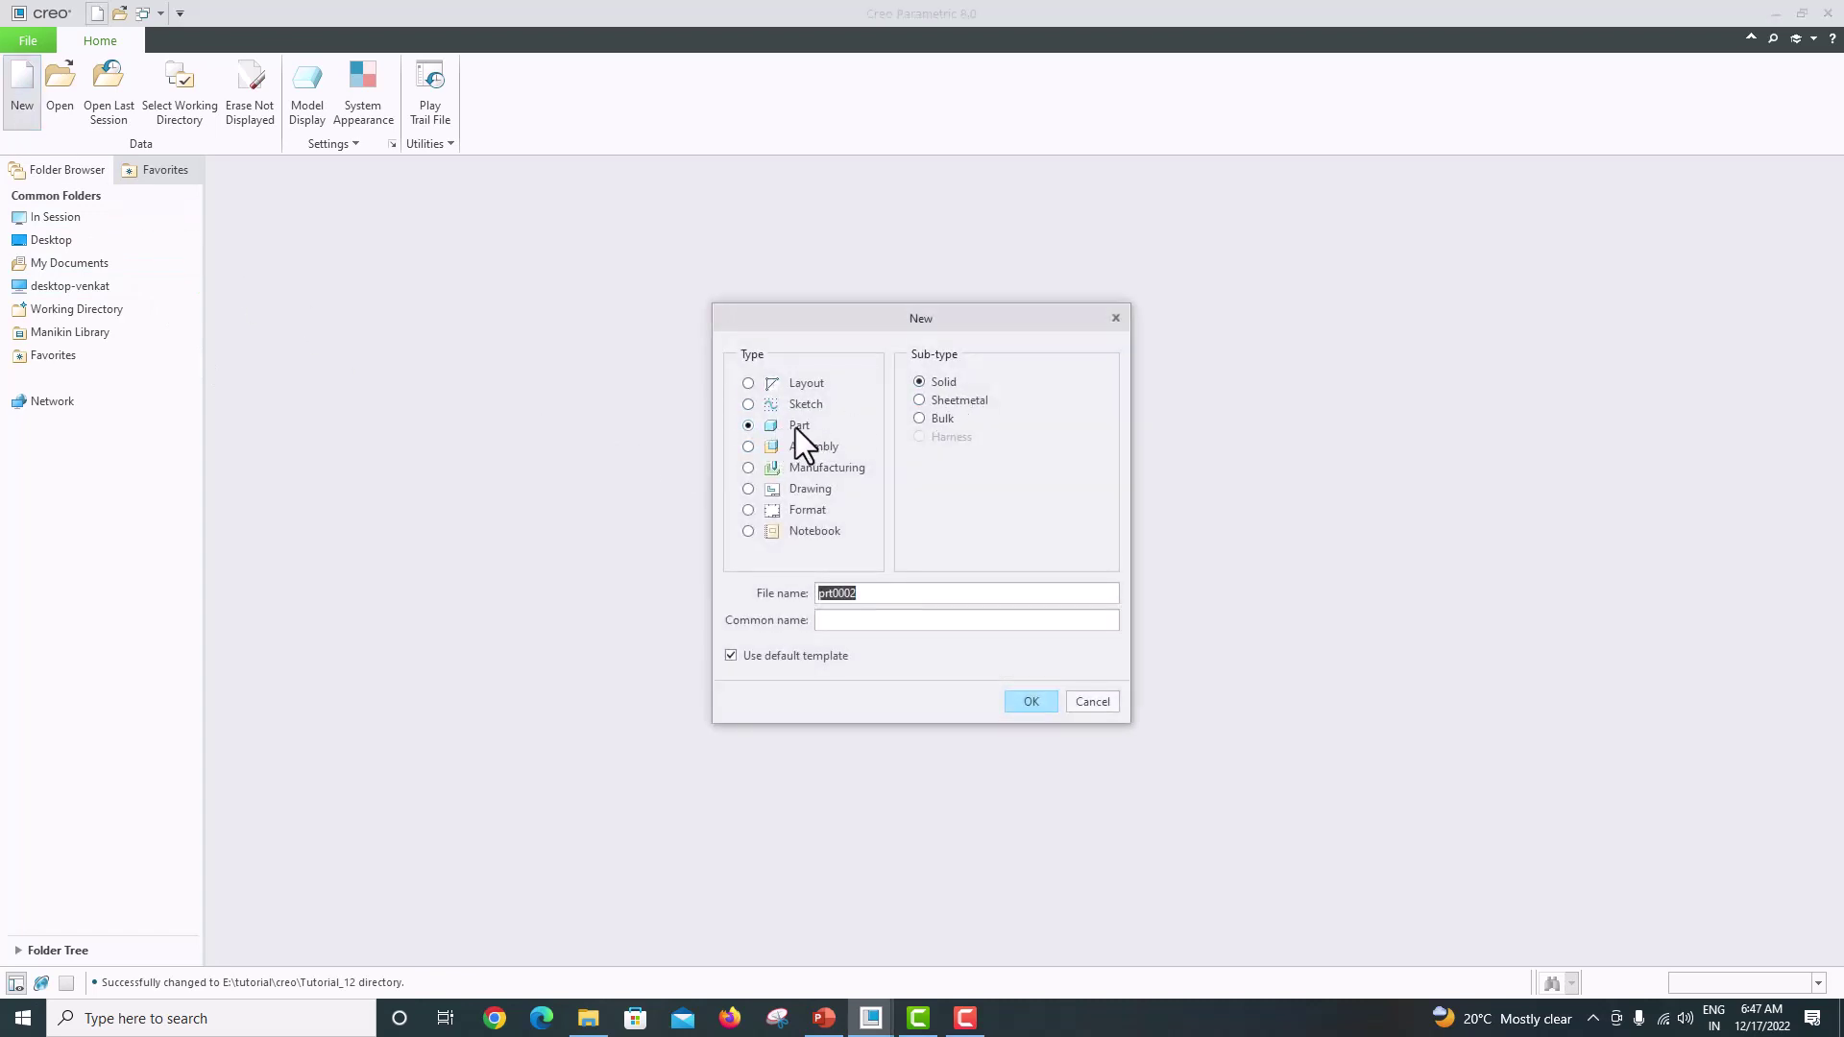
Step: Create the new solid part without the default template, using the mmns_part_solid_abs template
click(753, 660)
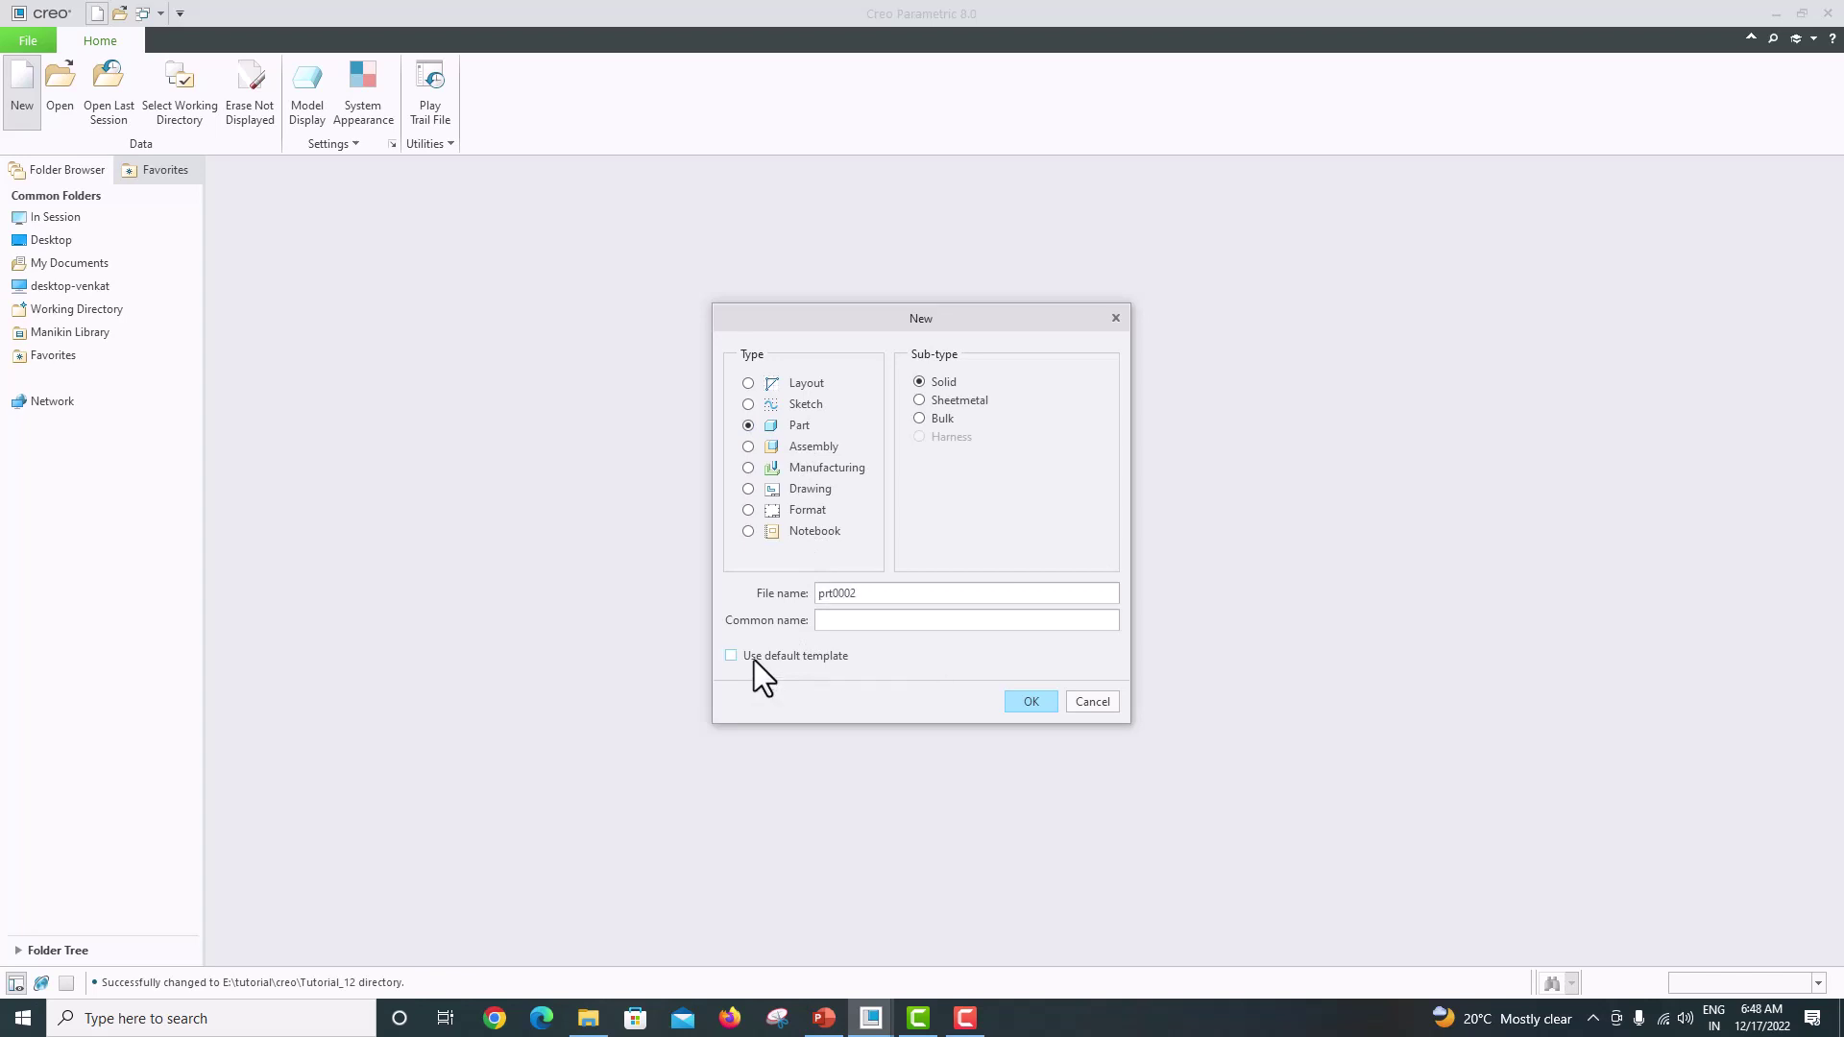
click(1018, 705)
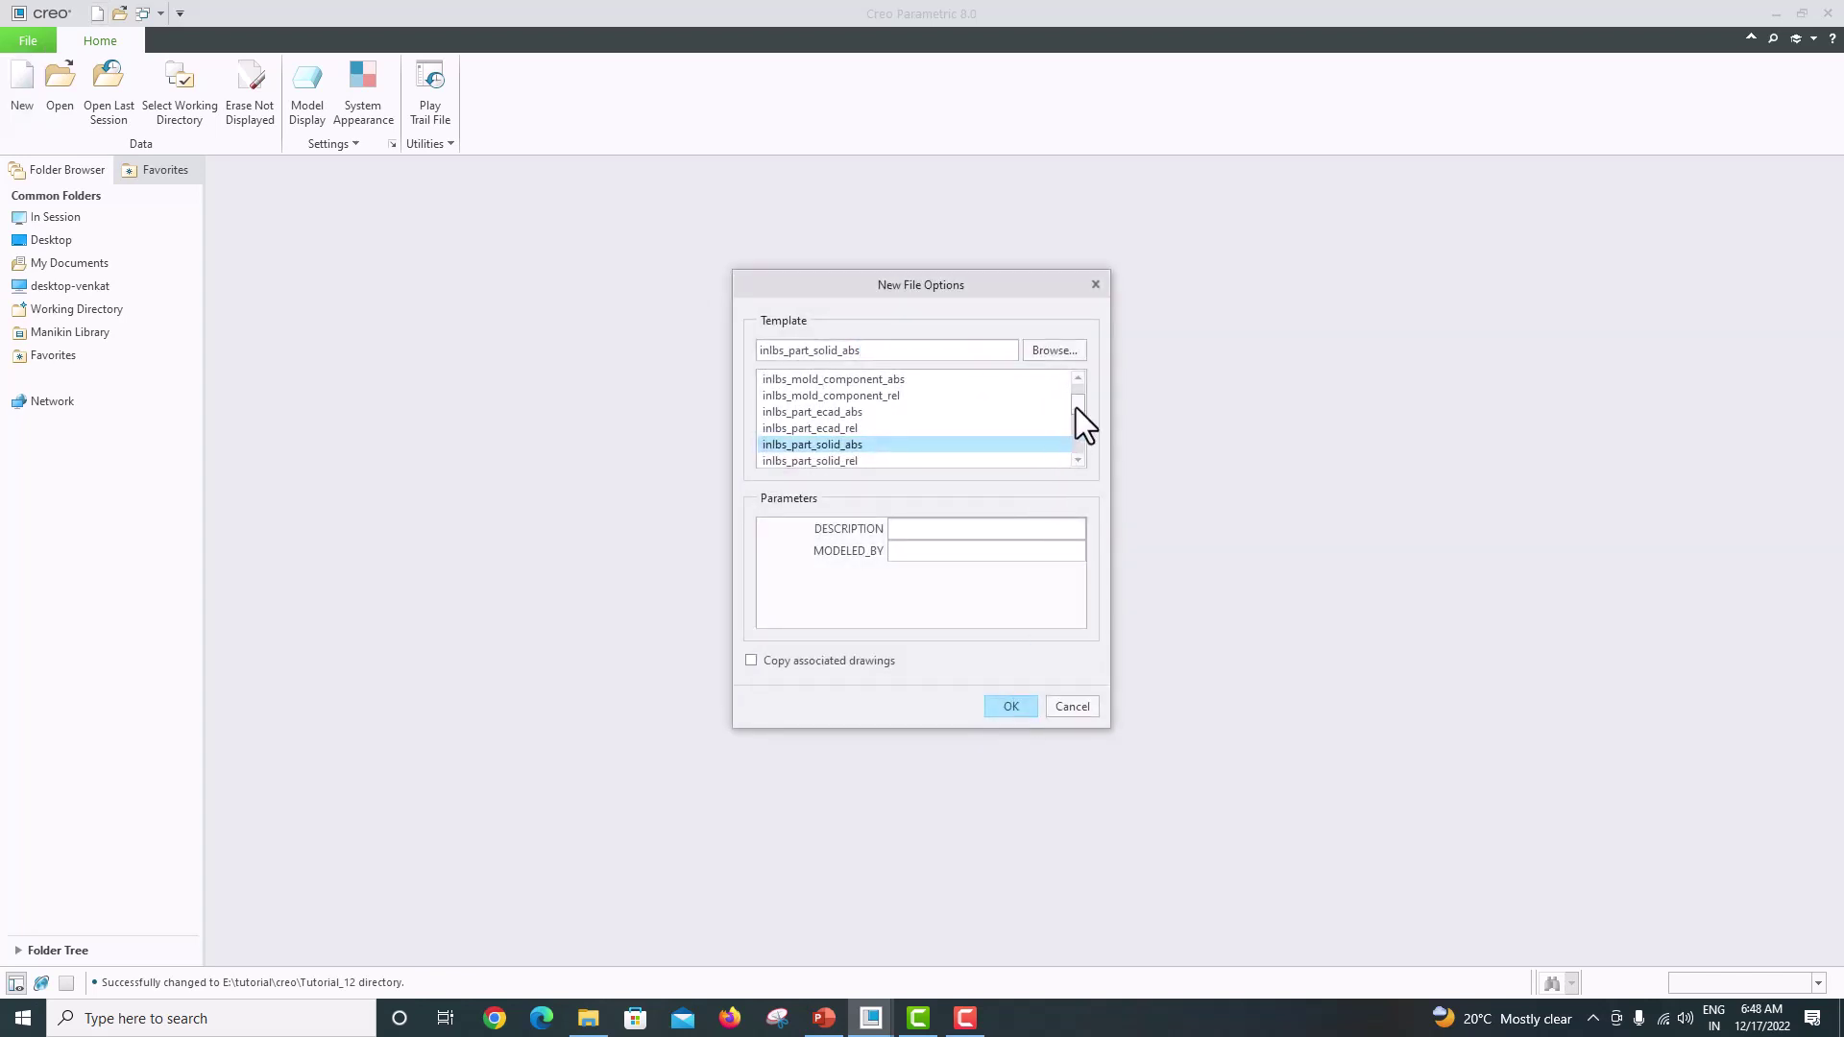
drag(1076, 407, 1075, 429)
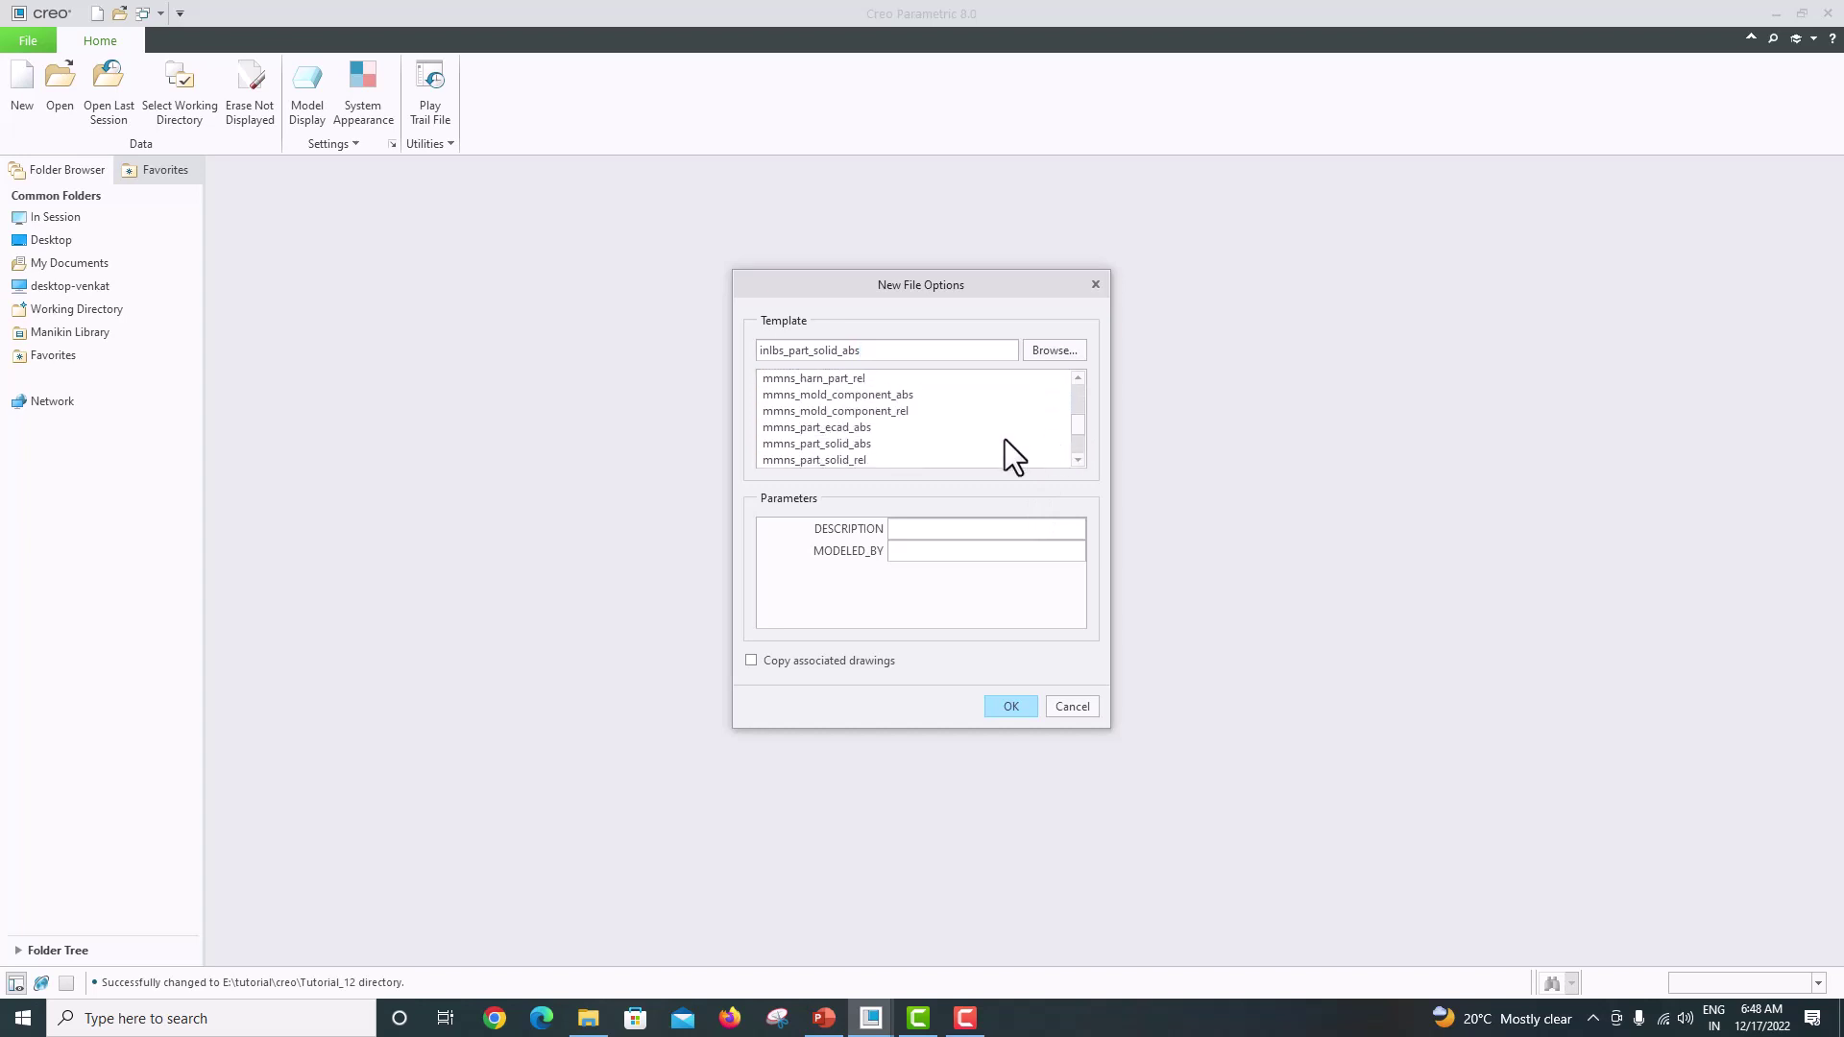
click(821, 444)
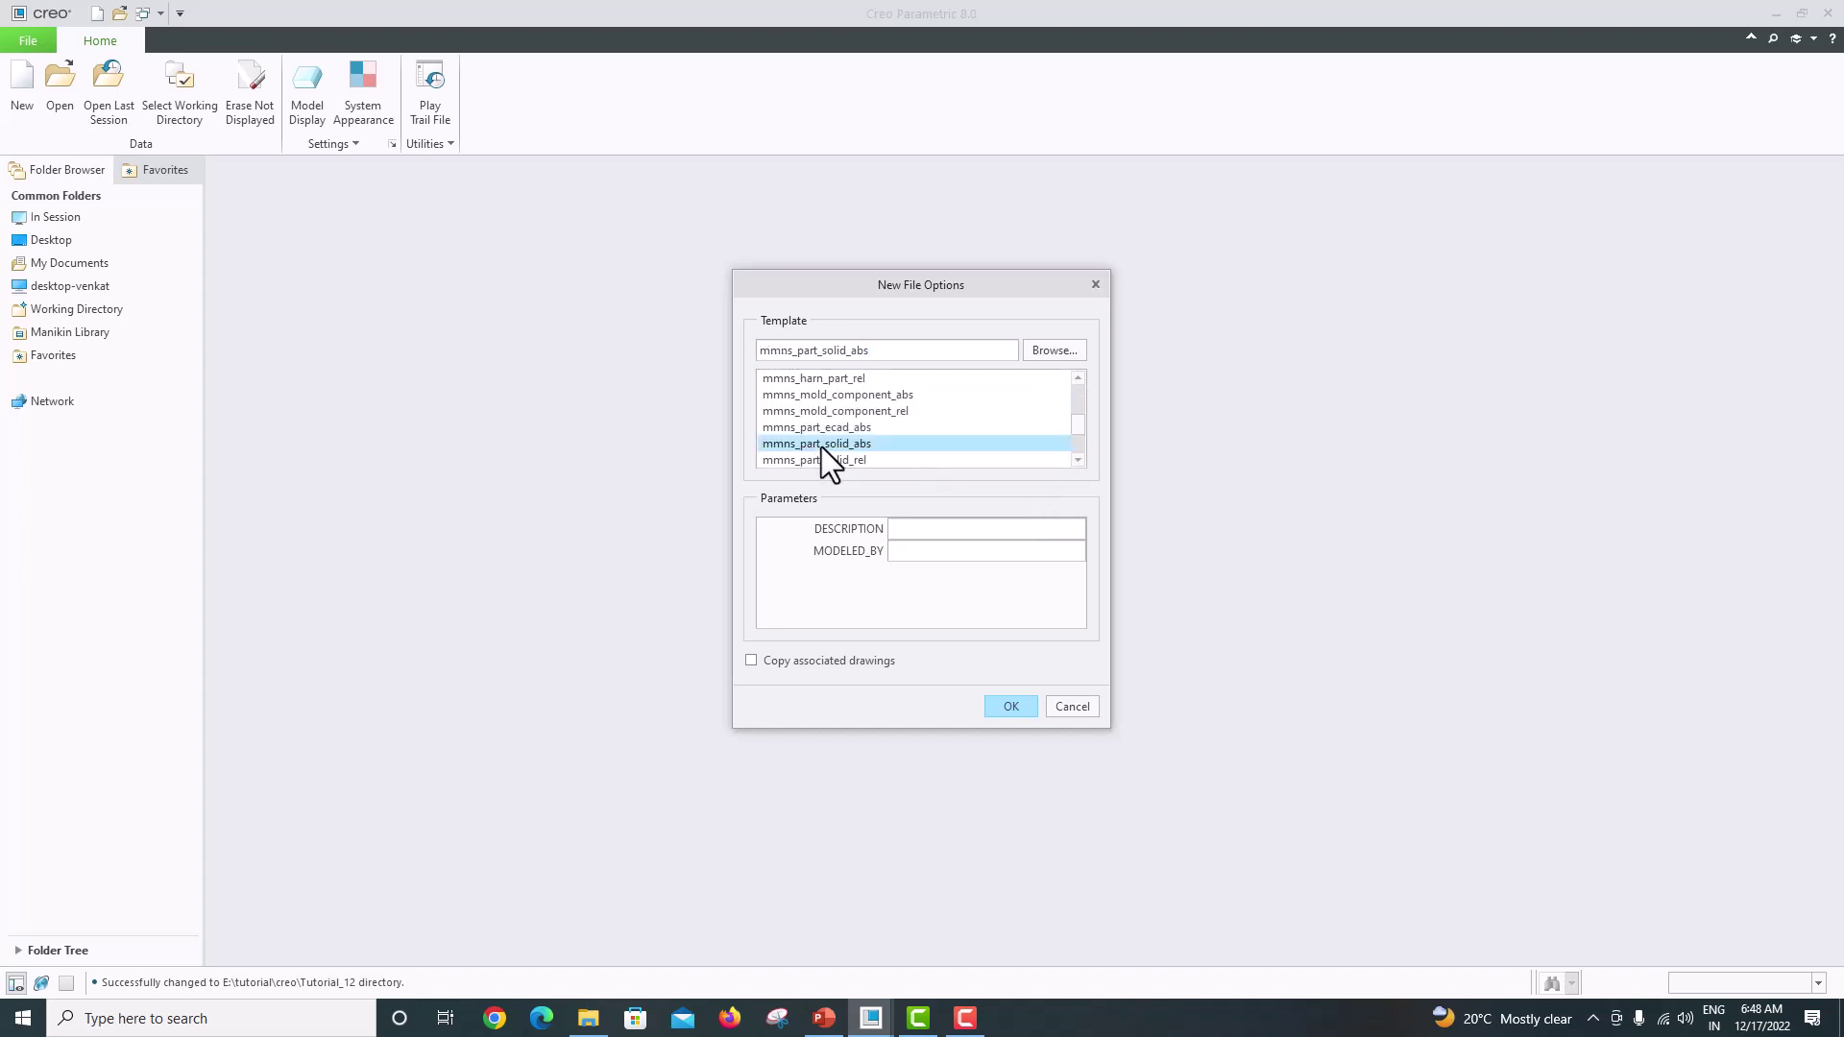
click(1008, 707)
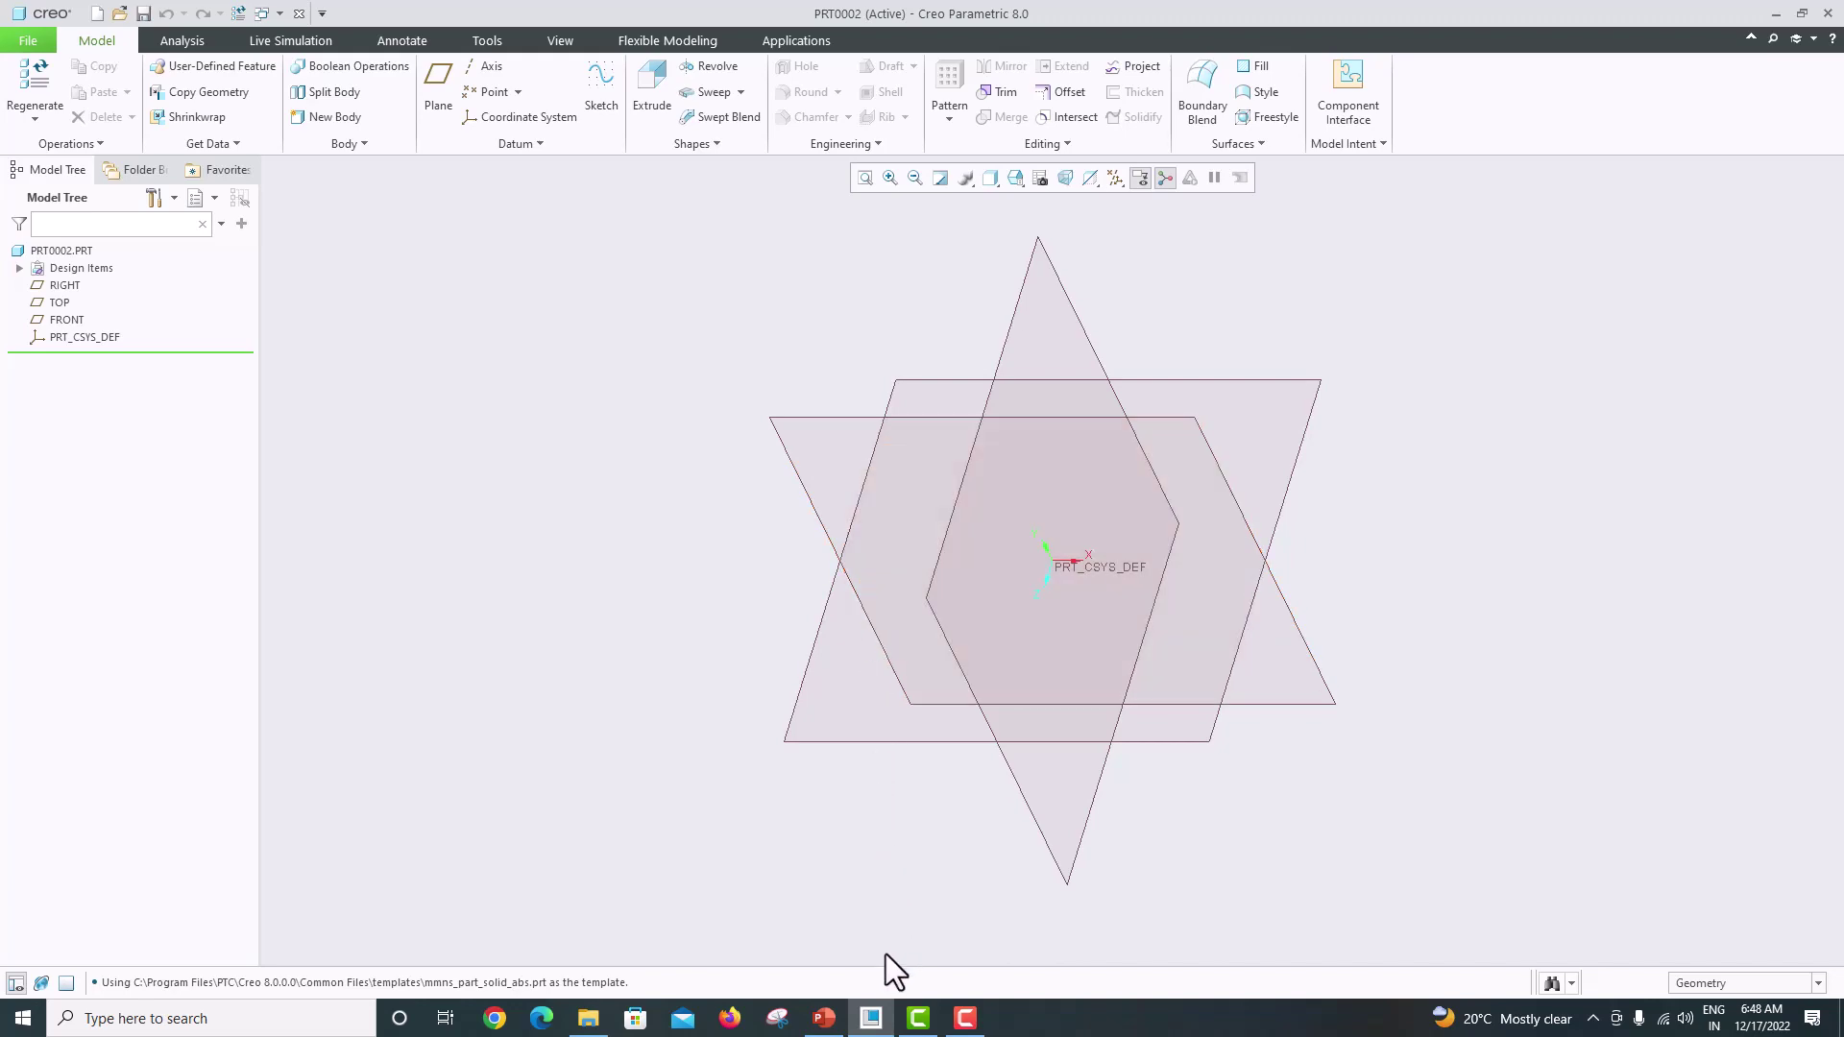
Step: Check the dimensioned reference drawing in PowerPoint, return to Creo and start a sketch on the FRONT plane in 2D orientation
click(824, 1018)
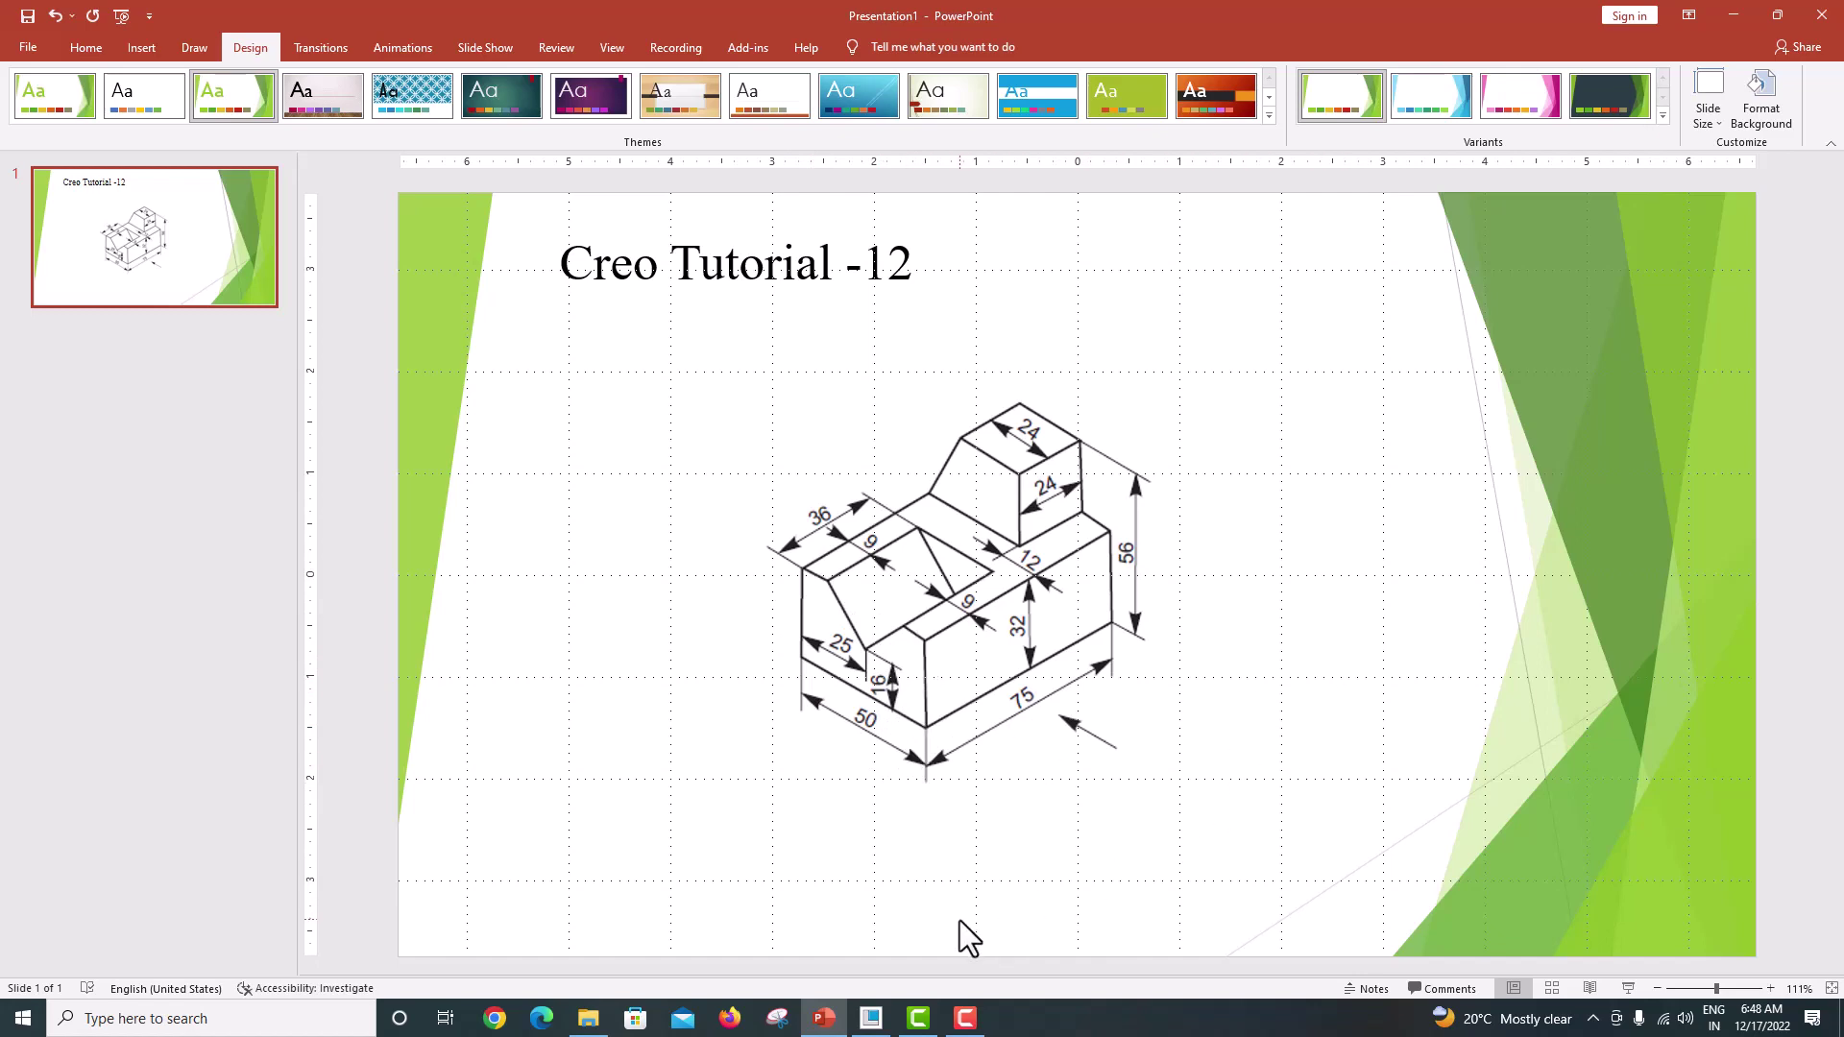
click(871, 1018)
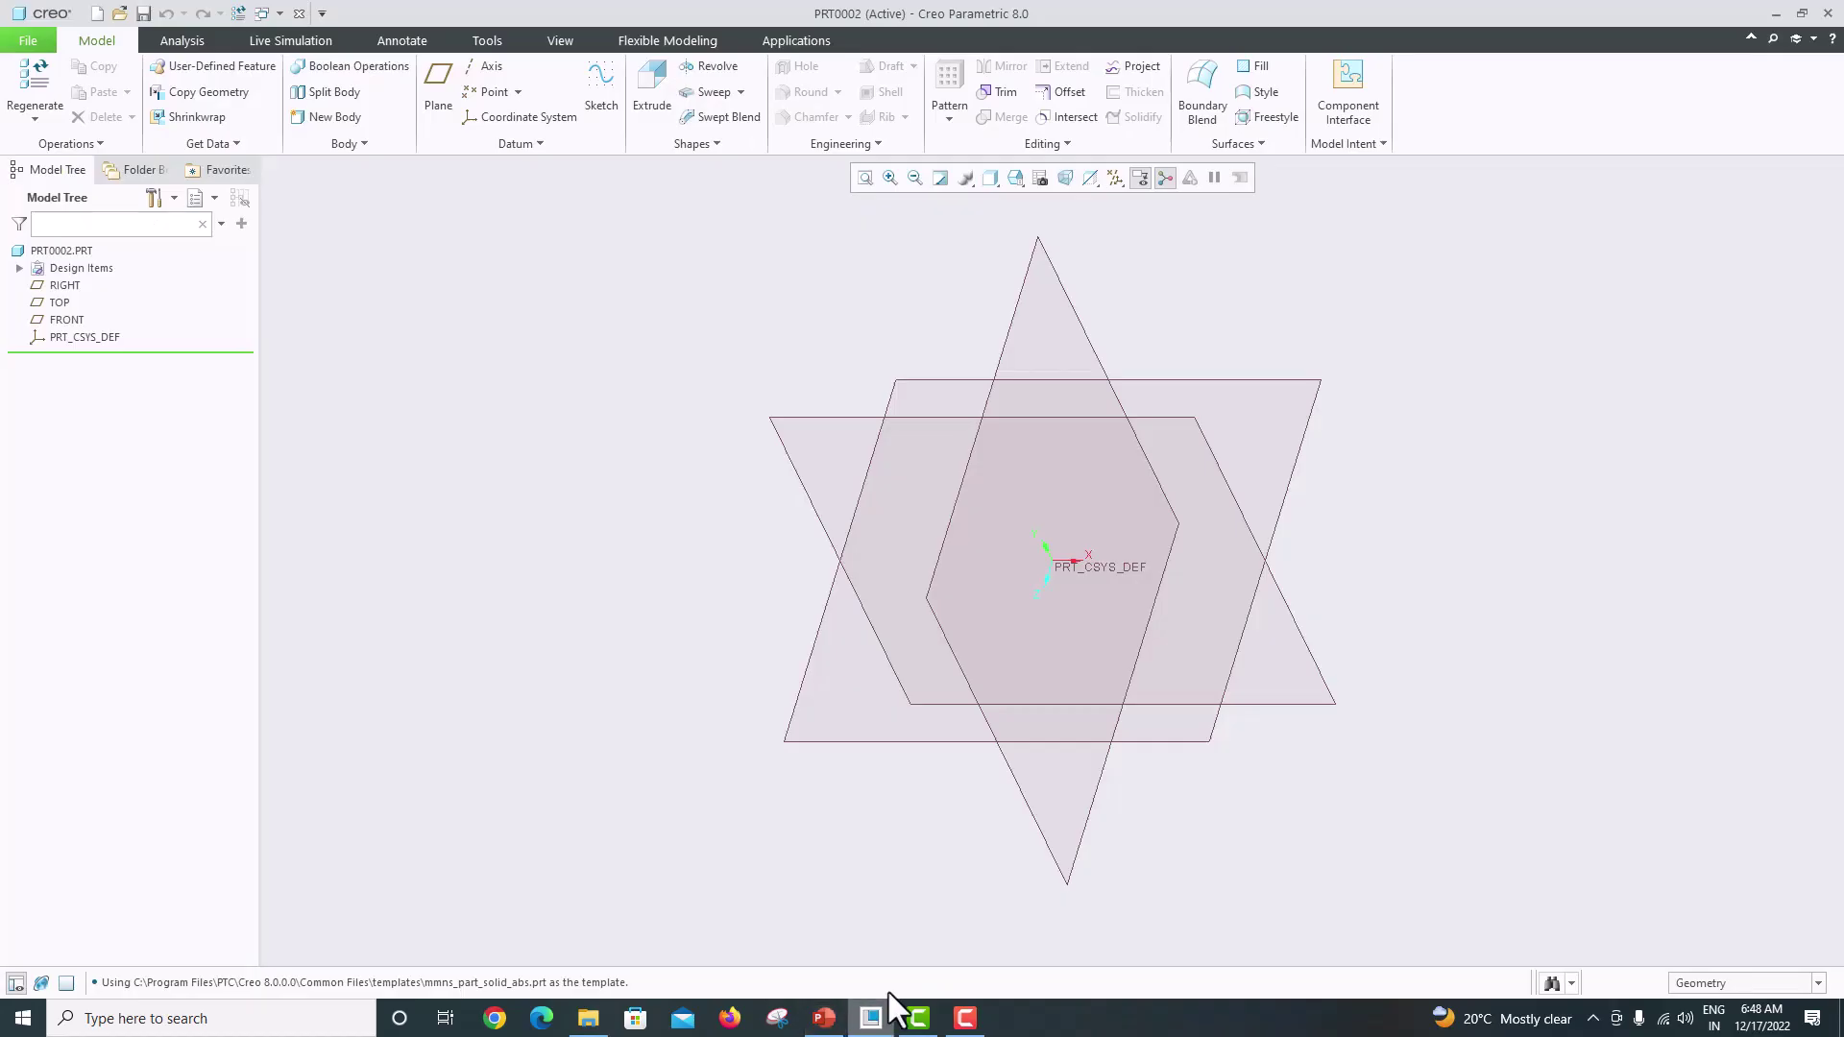
click(791, 421)
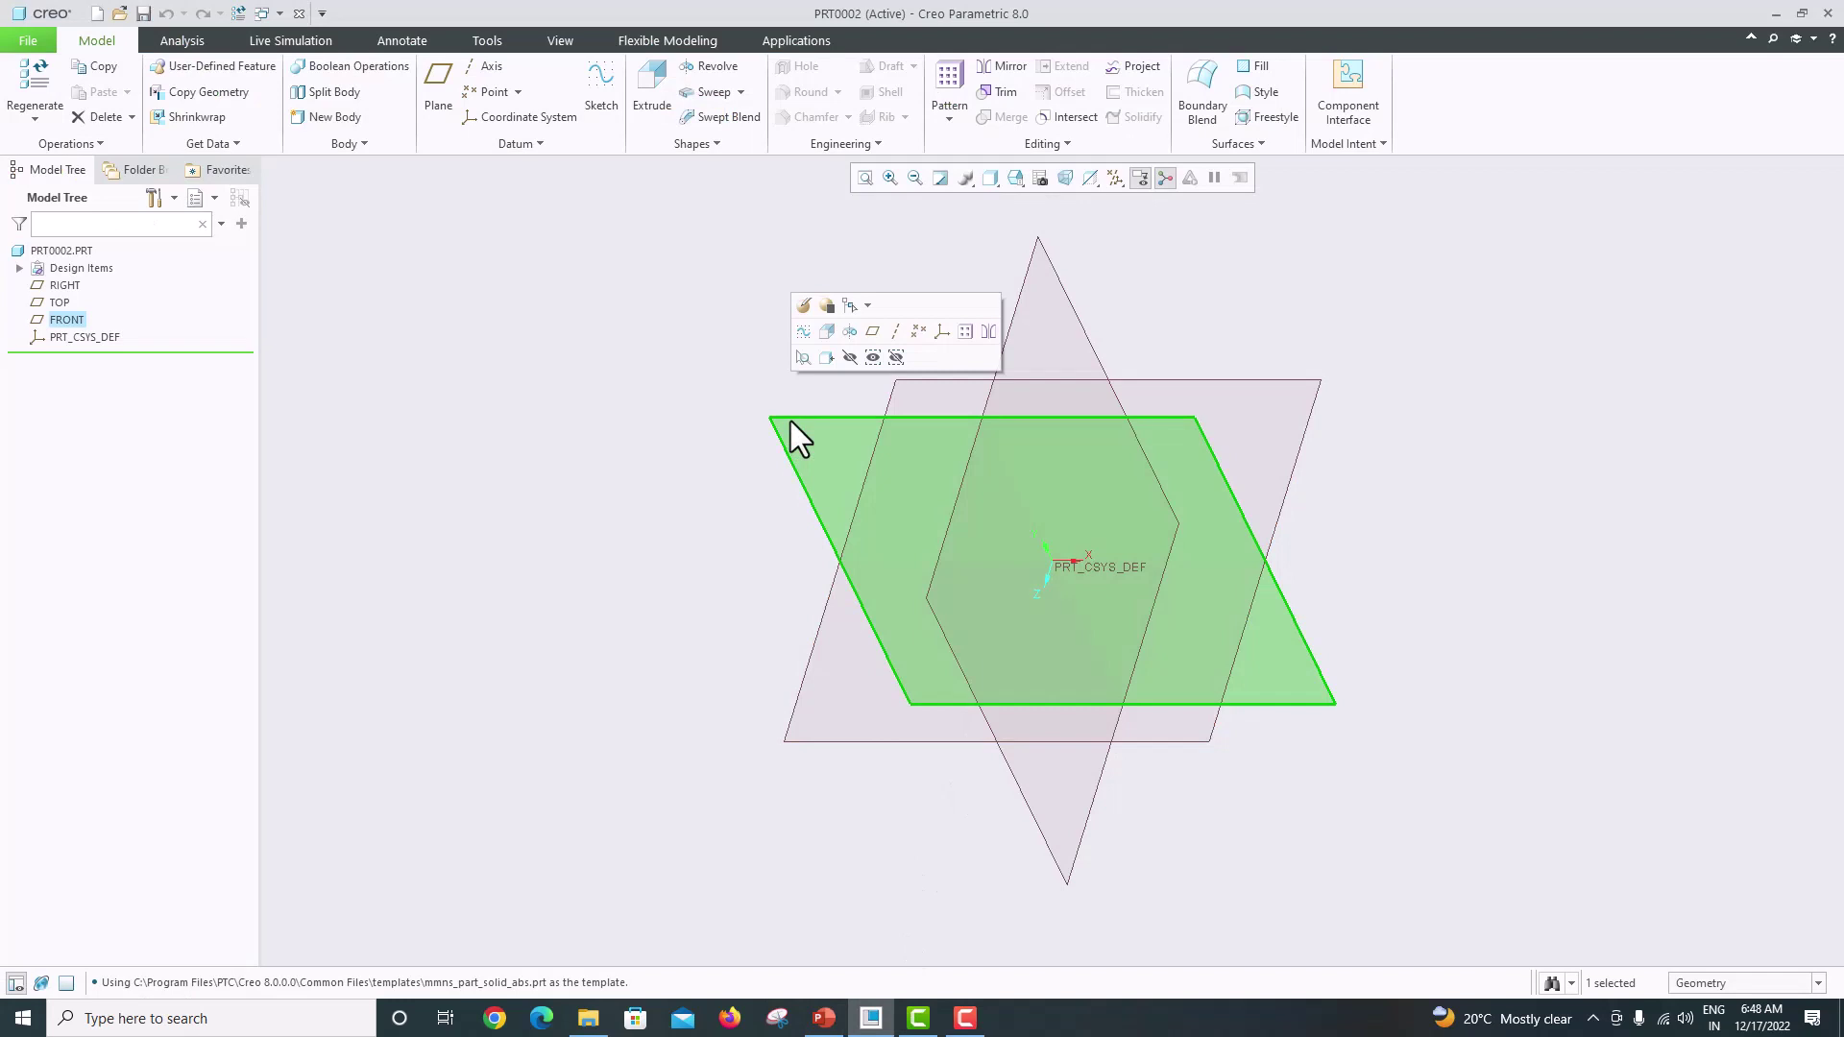
click(603, 123)
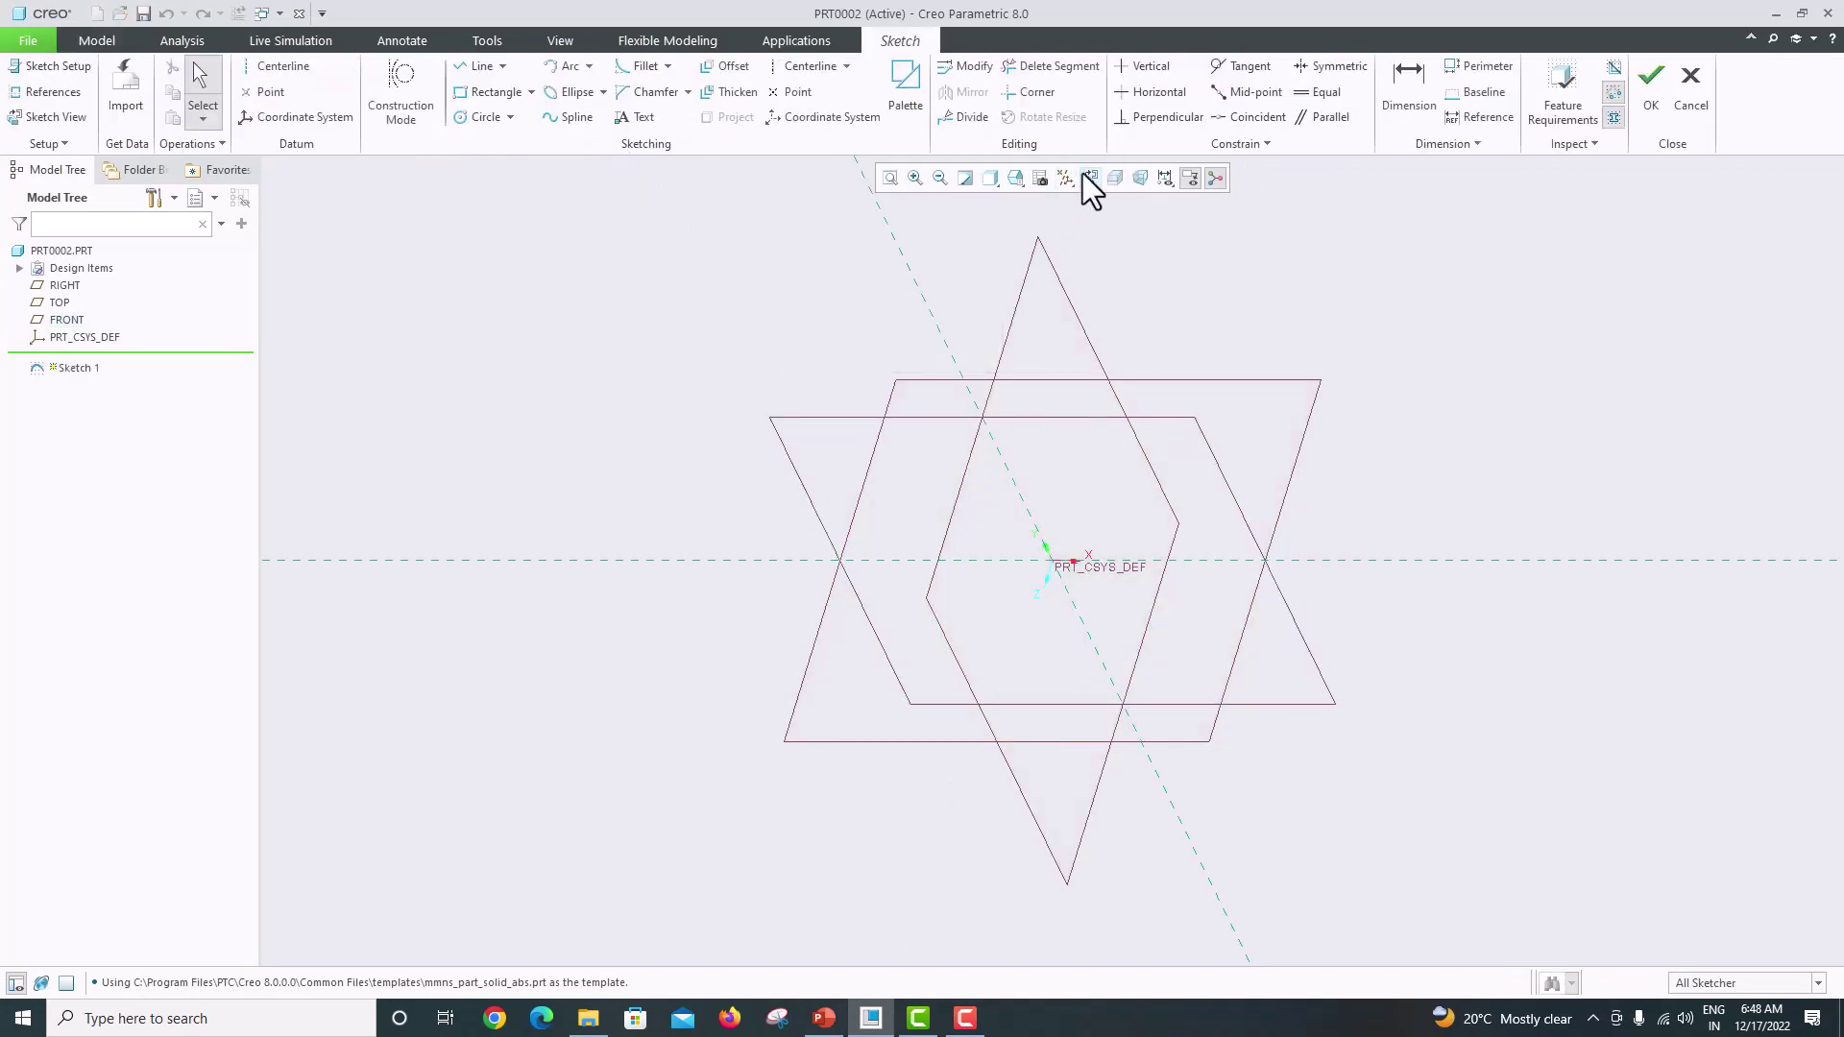
click(1088, 177)
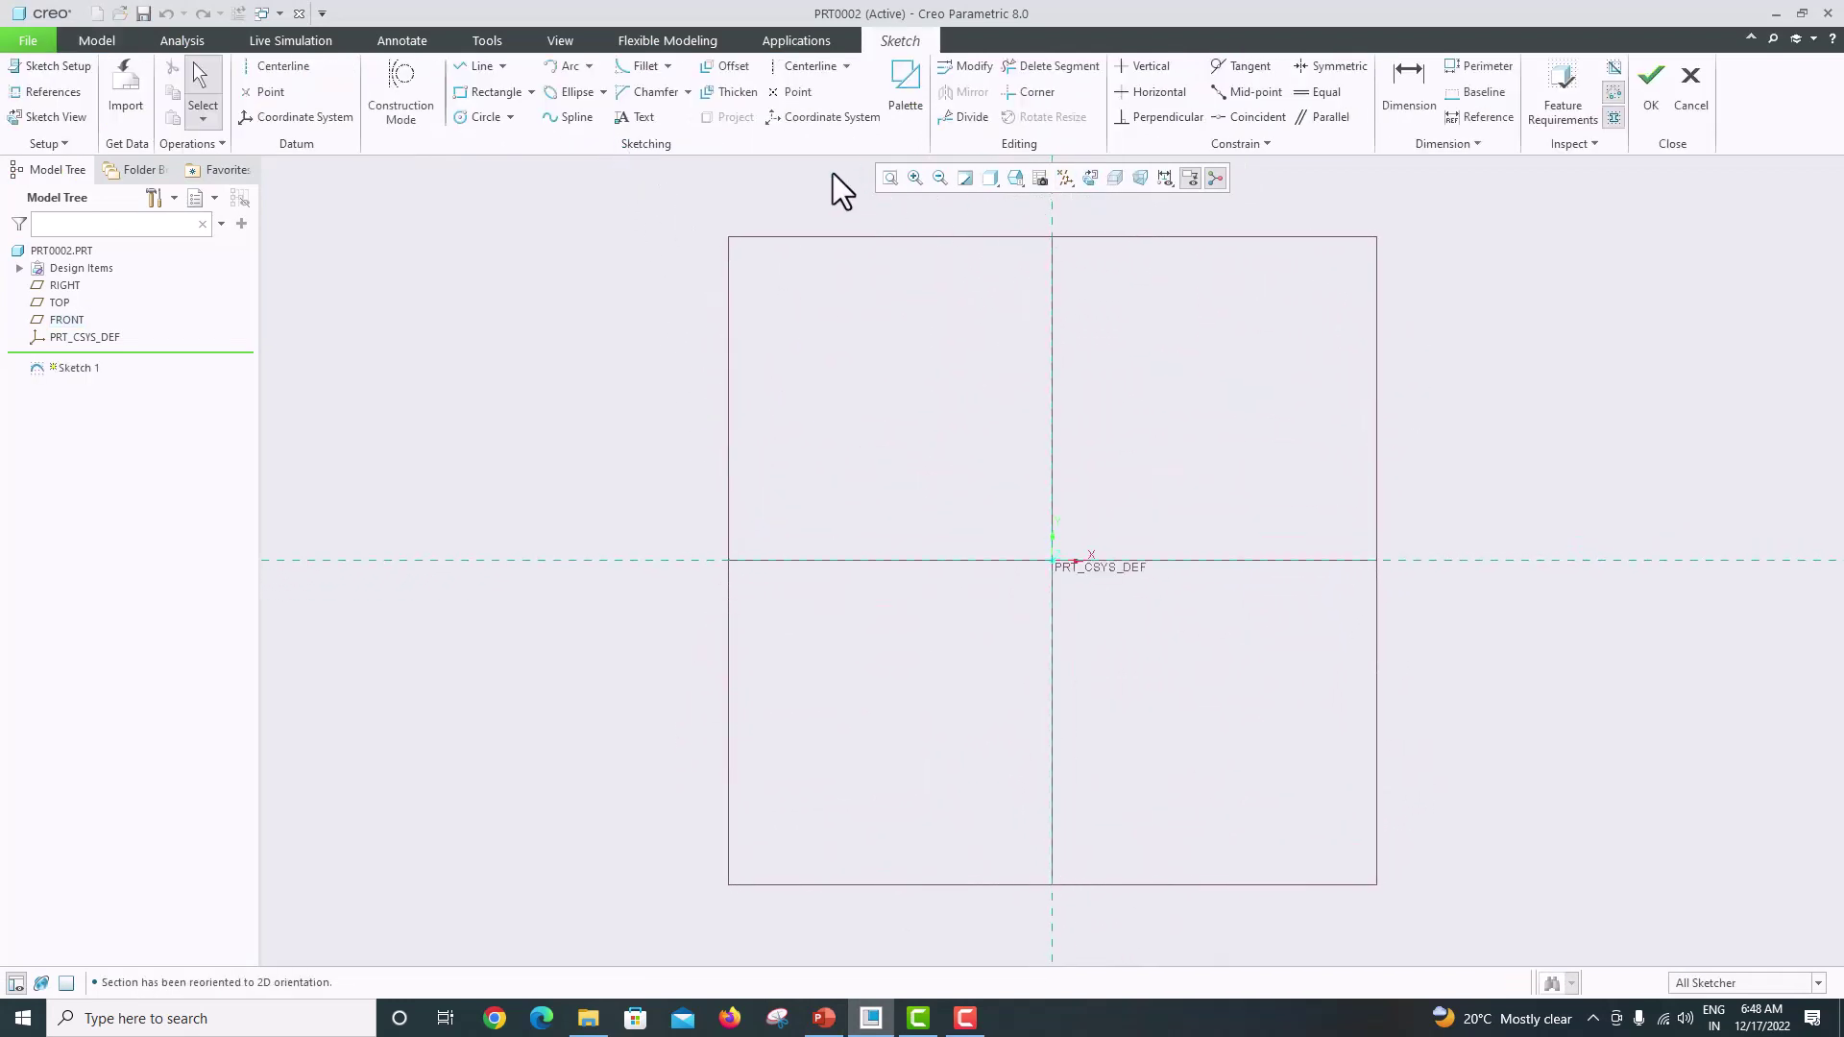
Step: Add a vertical and a horizontal centerline along the sketch references through the origin
click(802, 73)
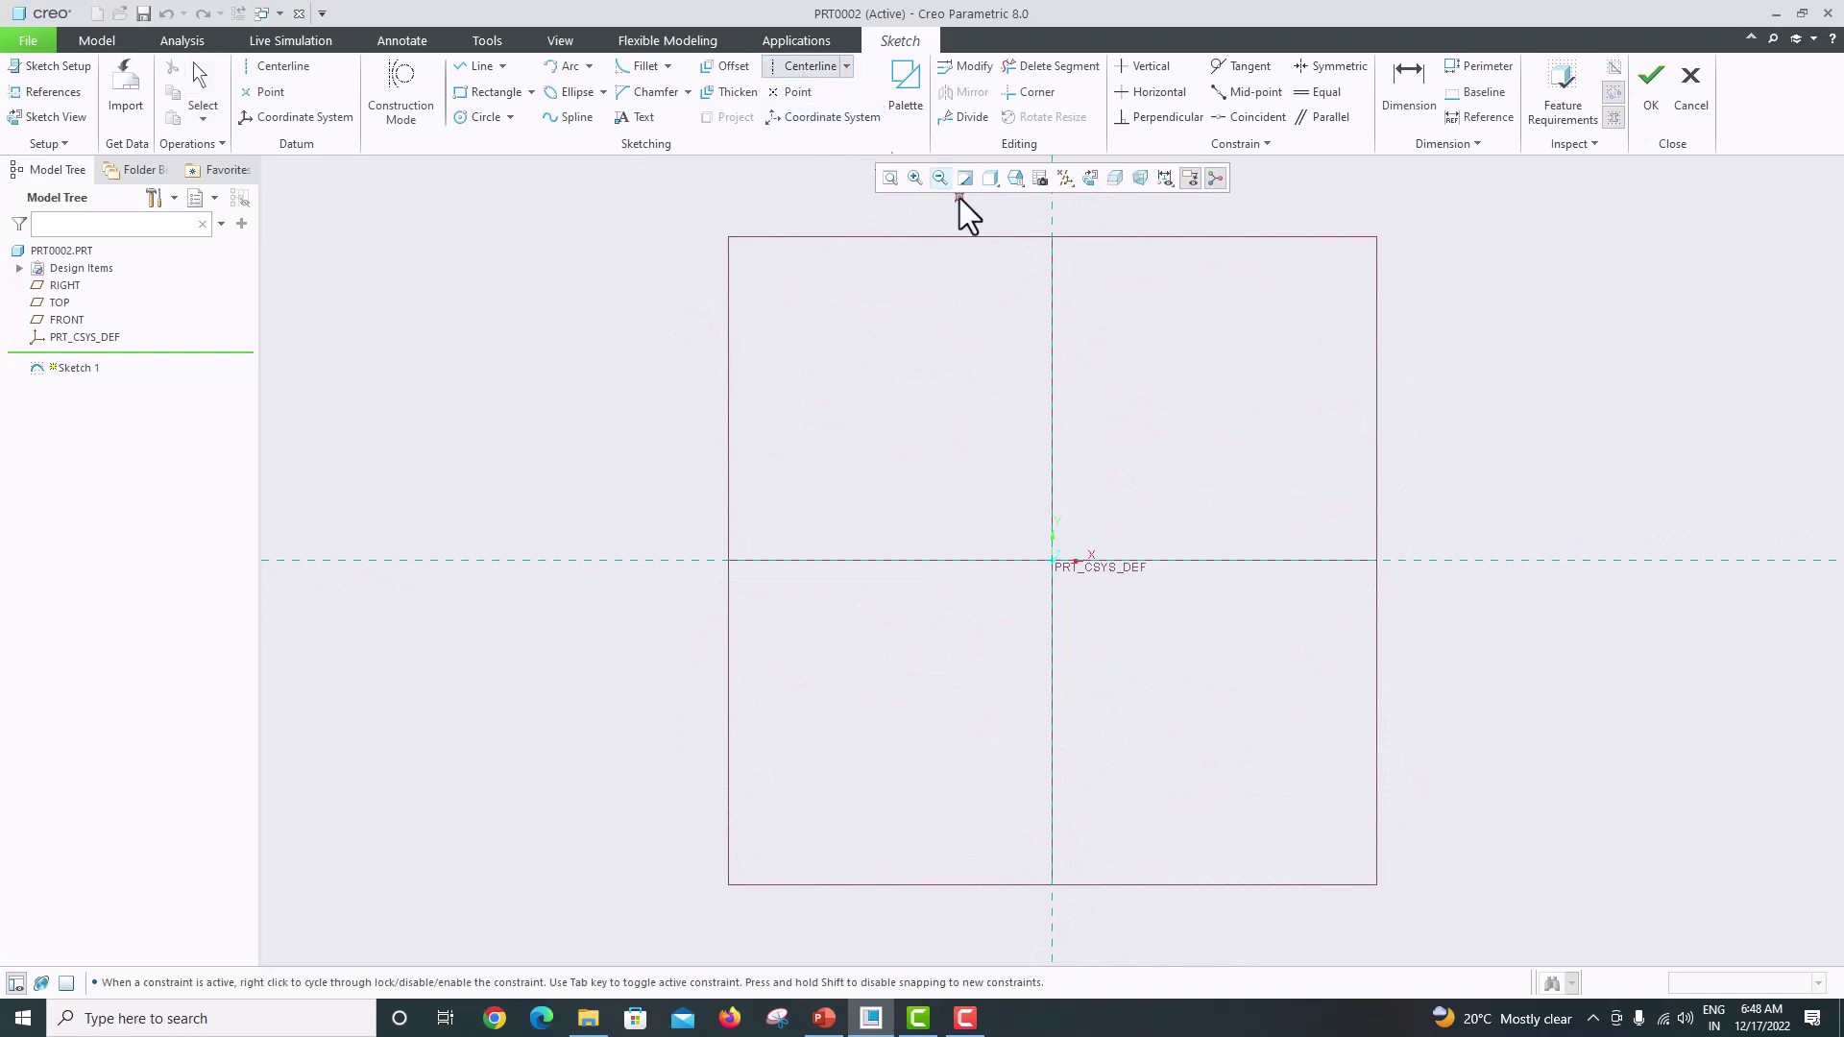
click(1057, 396)
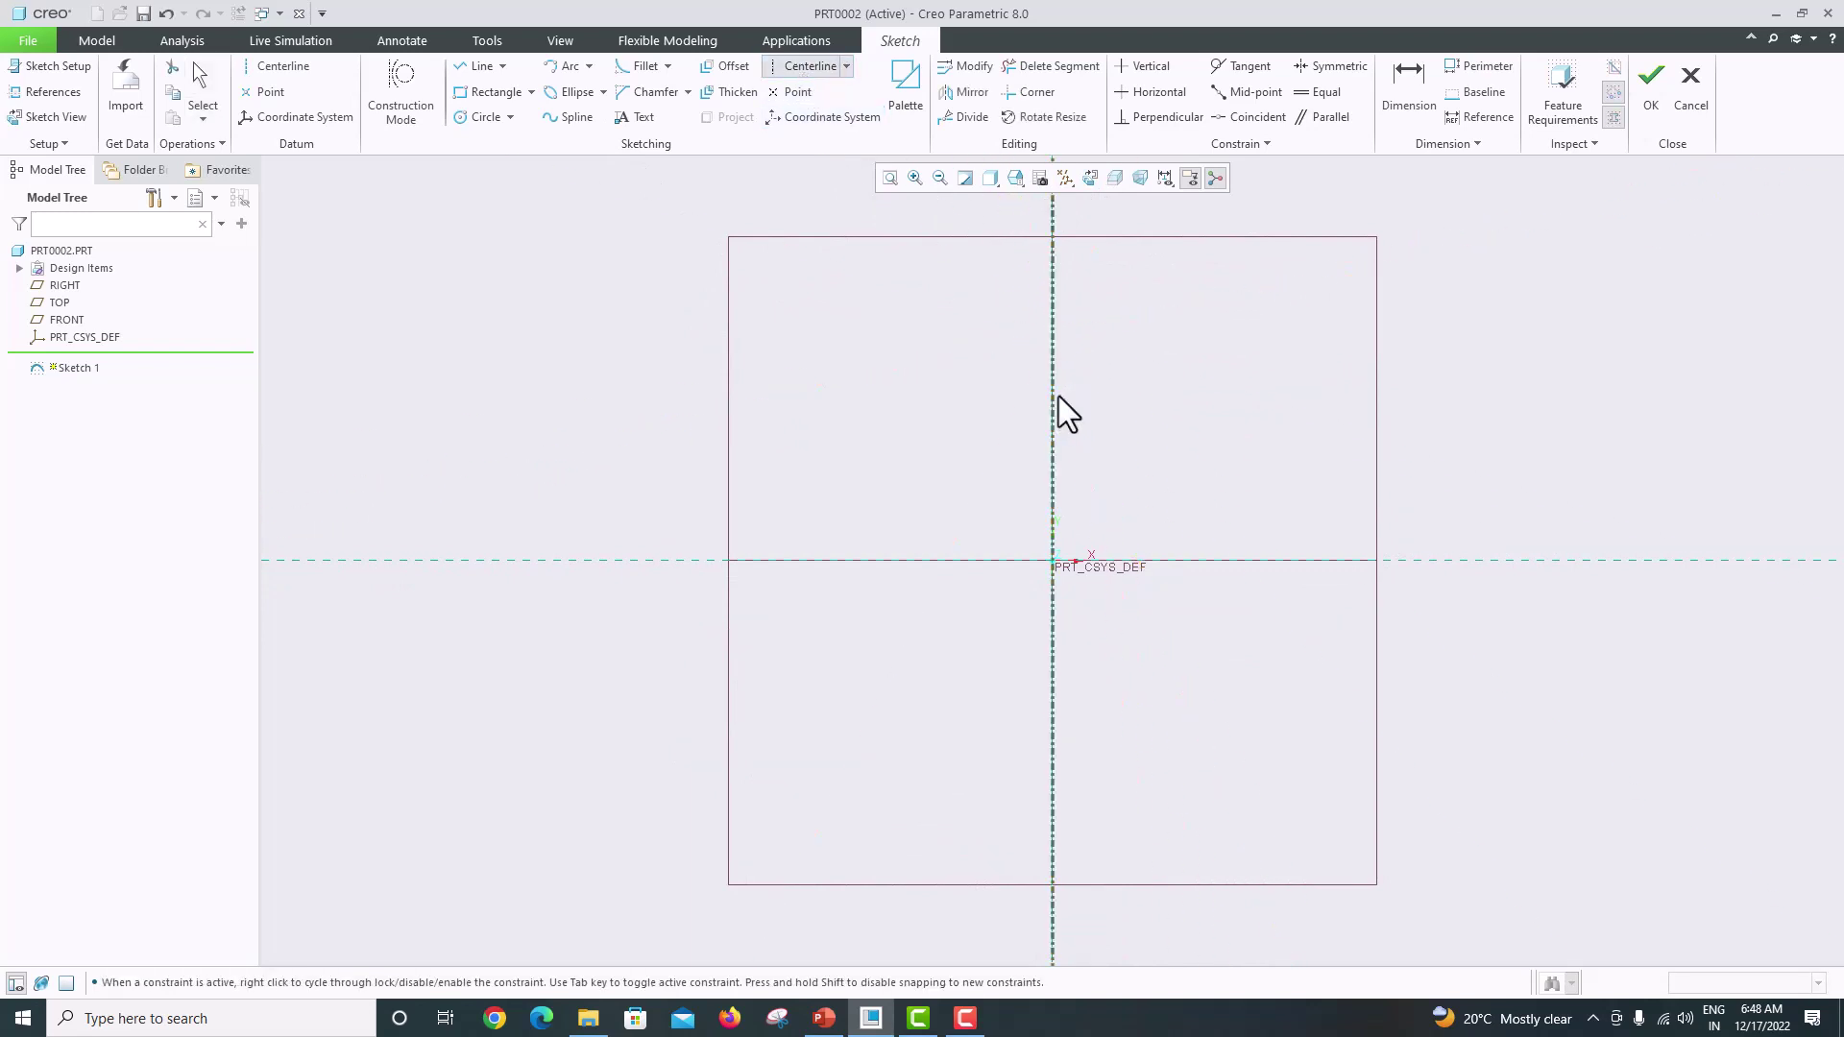
click(1218, 561)
click(1172, 561)
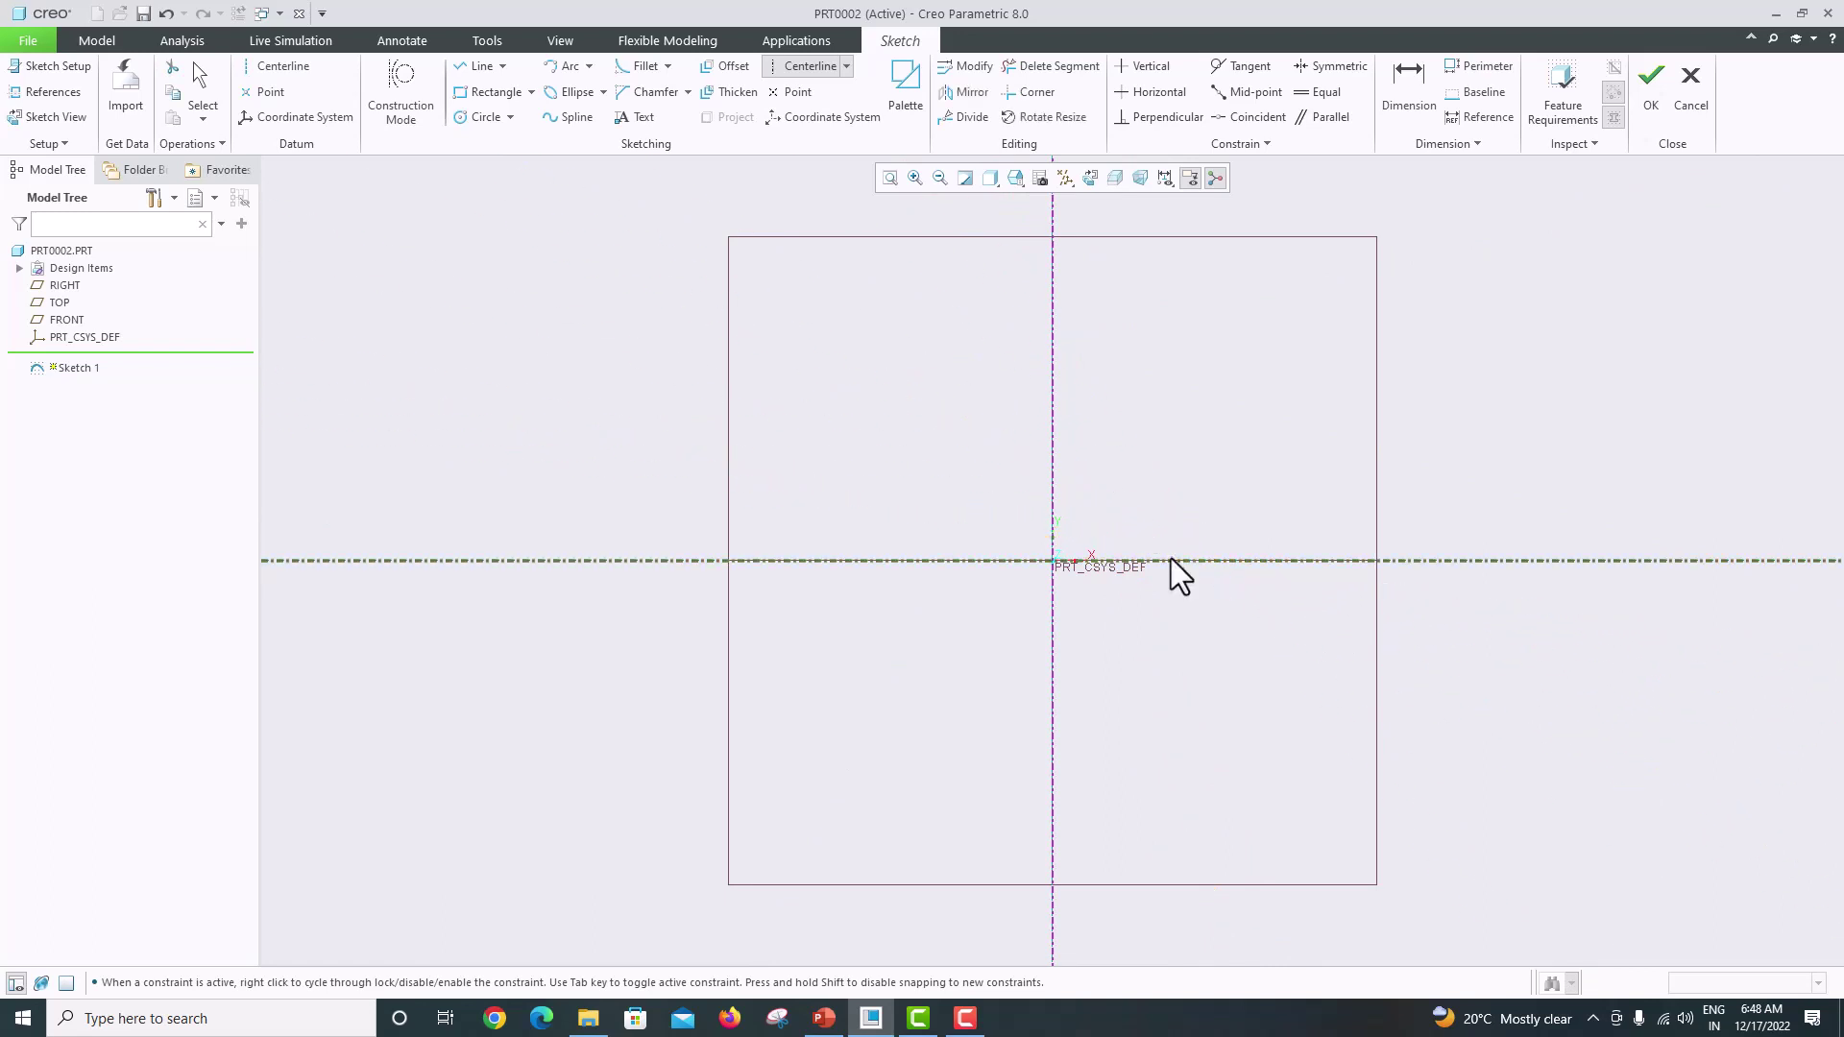
middle_click(1191, 460)
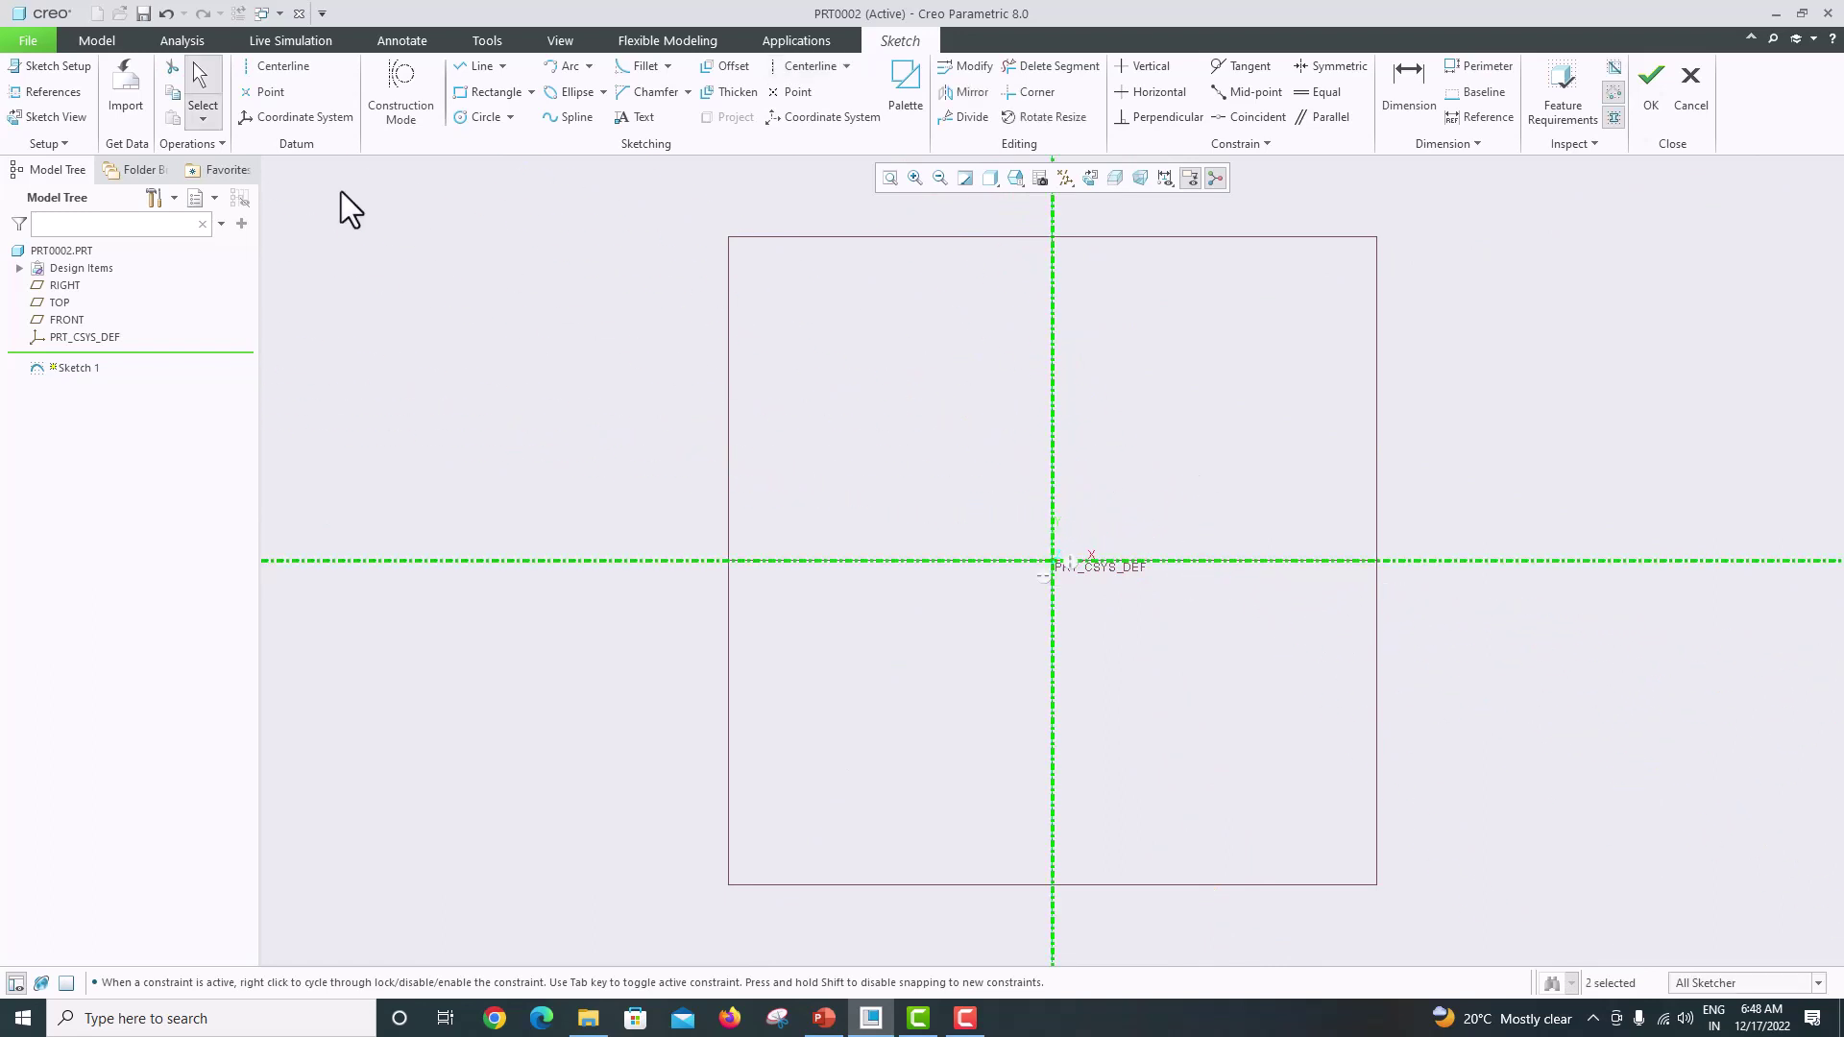
Step: Sketch a corner rectangle about 288 mm wide and 237 mm high, symmetric about both centerlines
click(530, 92)
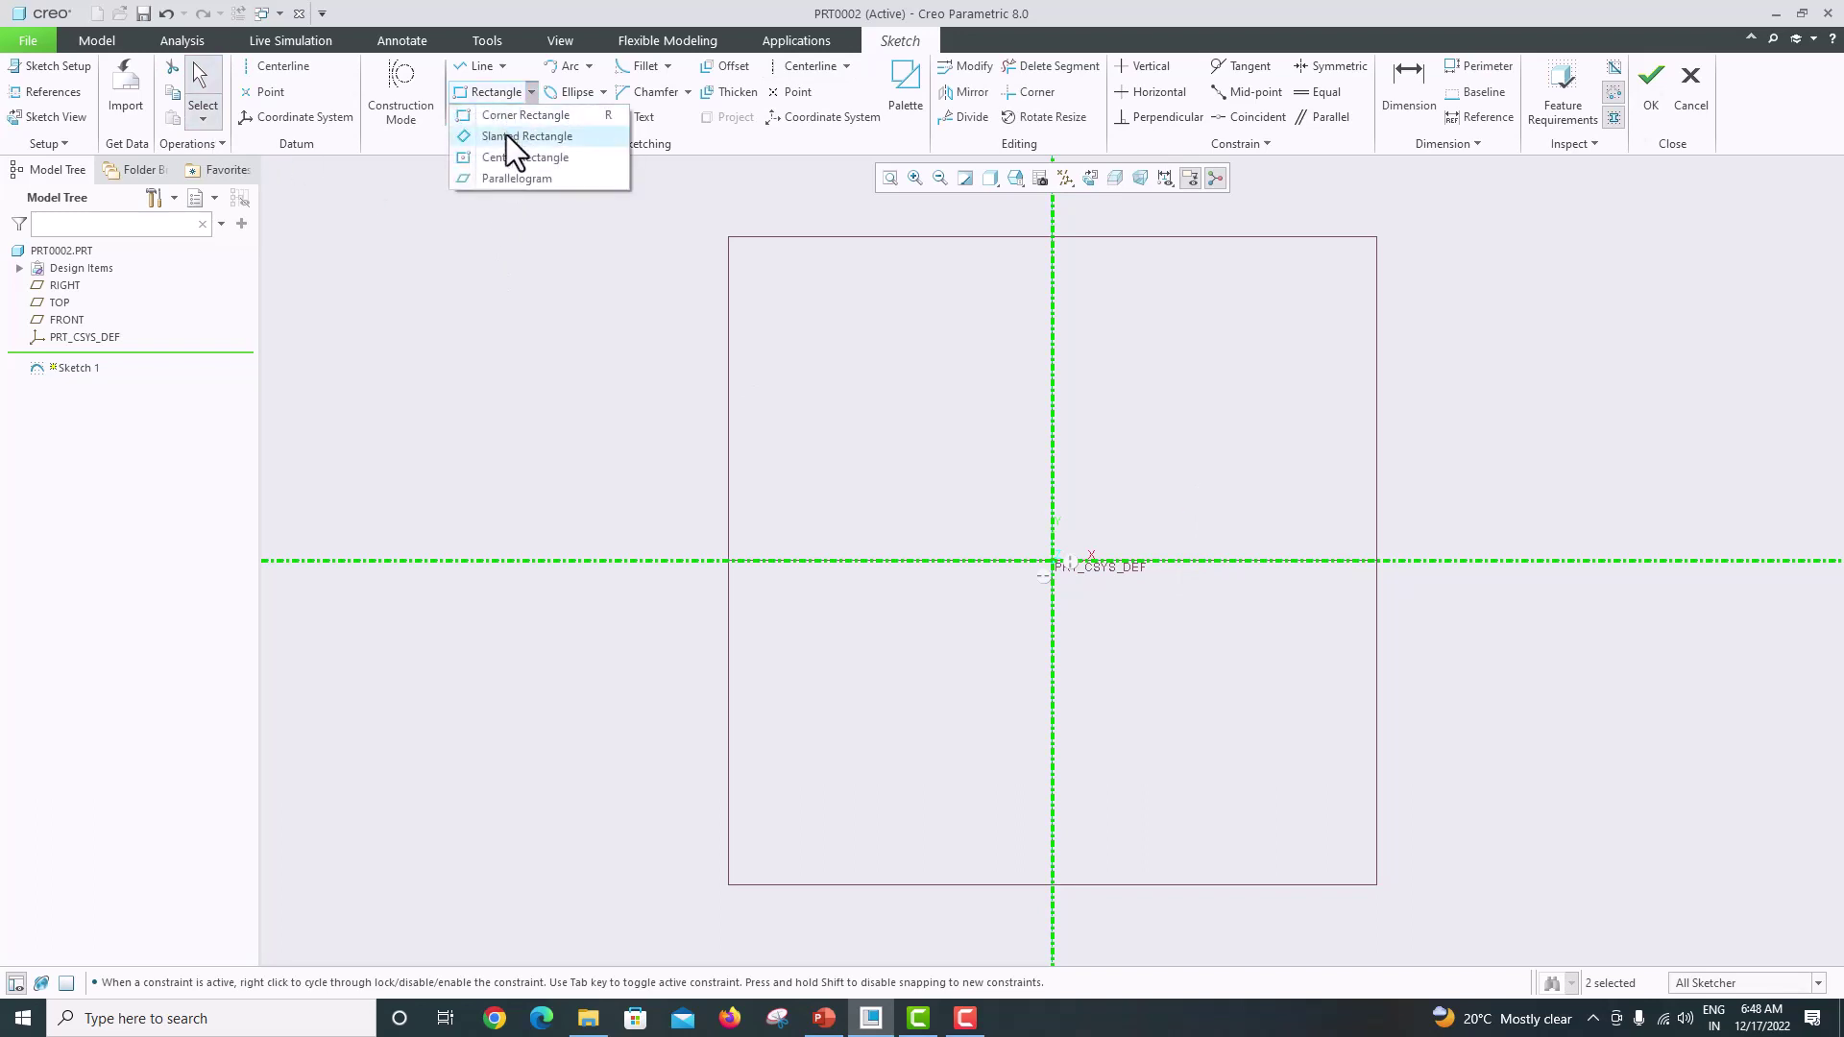
click(495, 94)
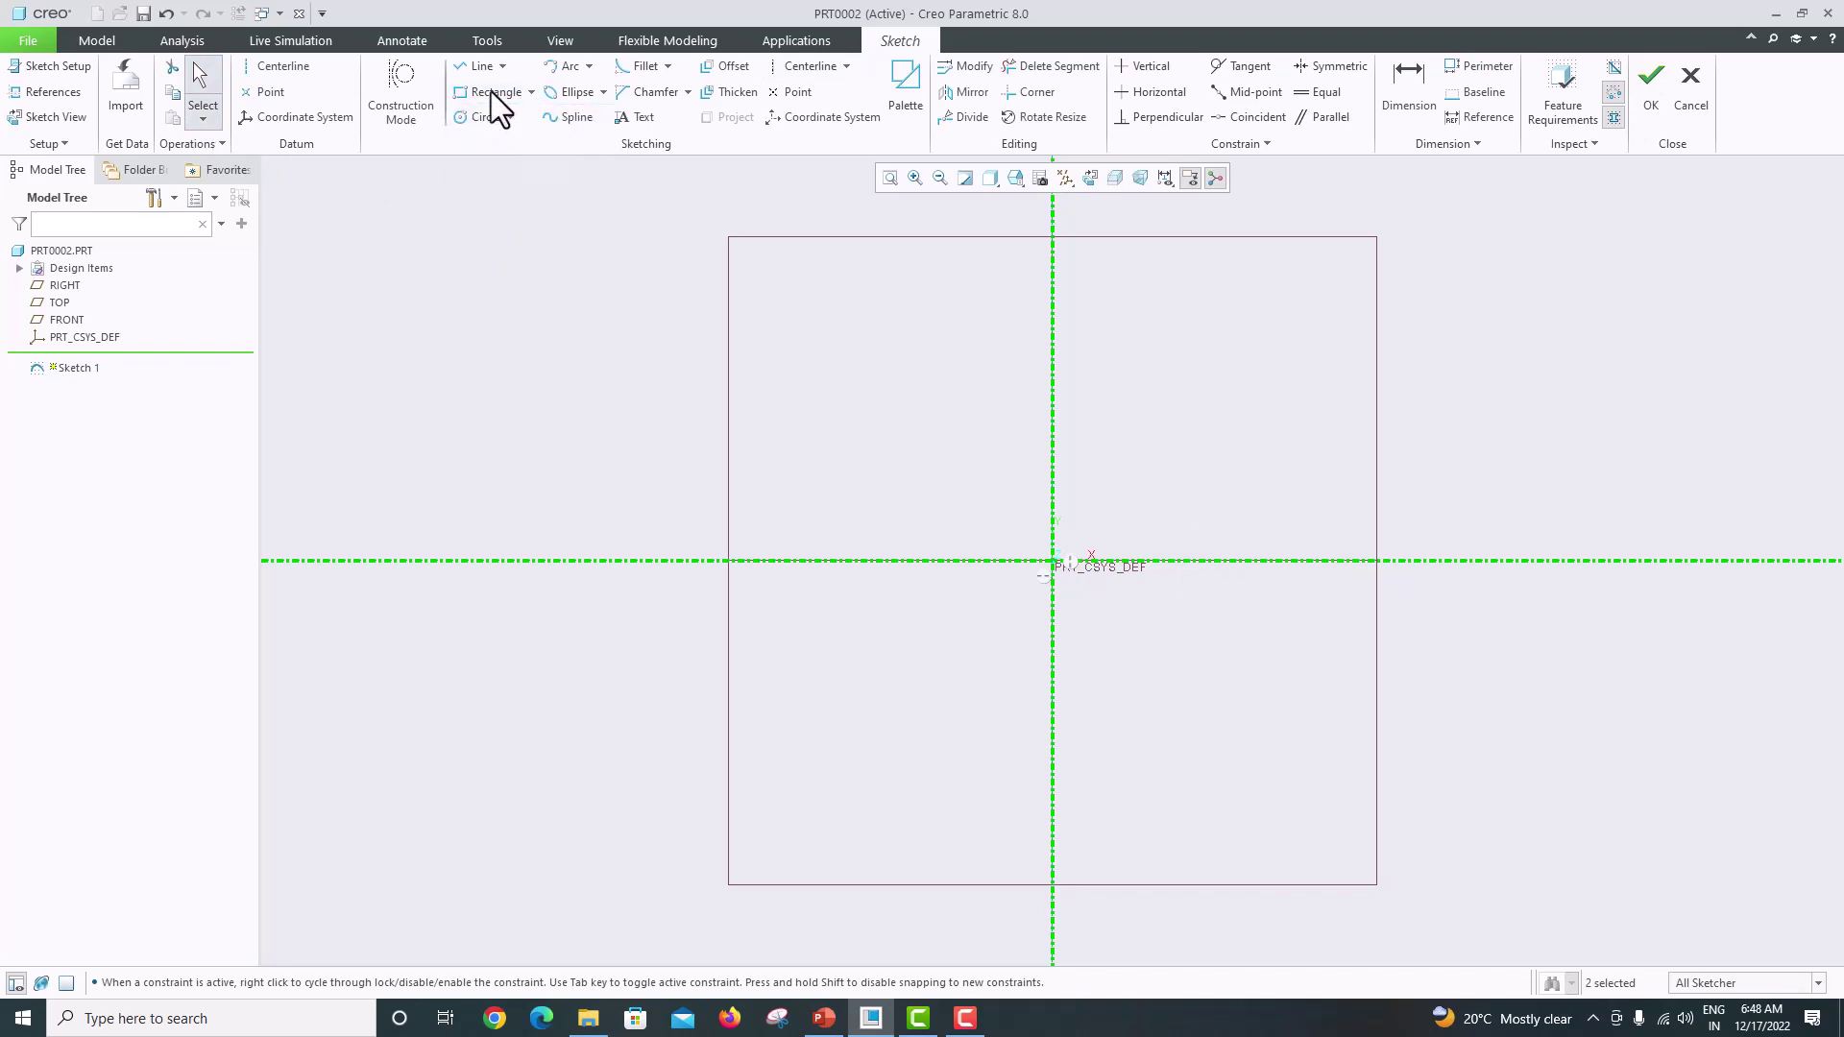
click(492, 90)
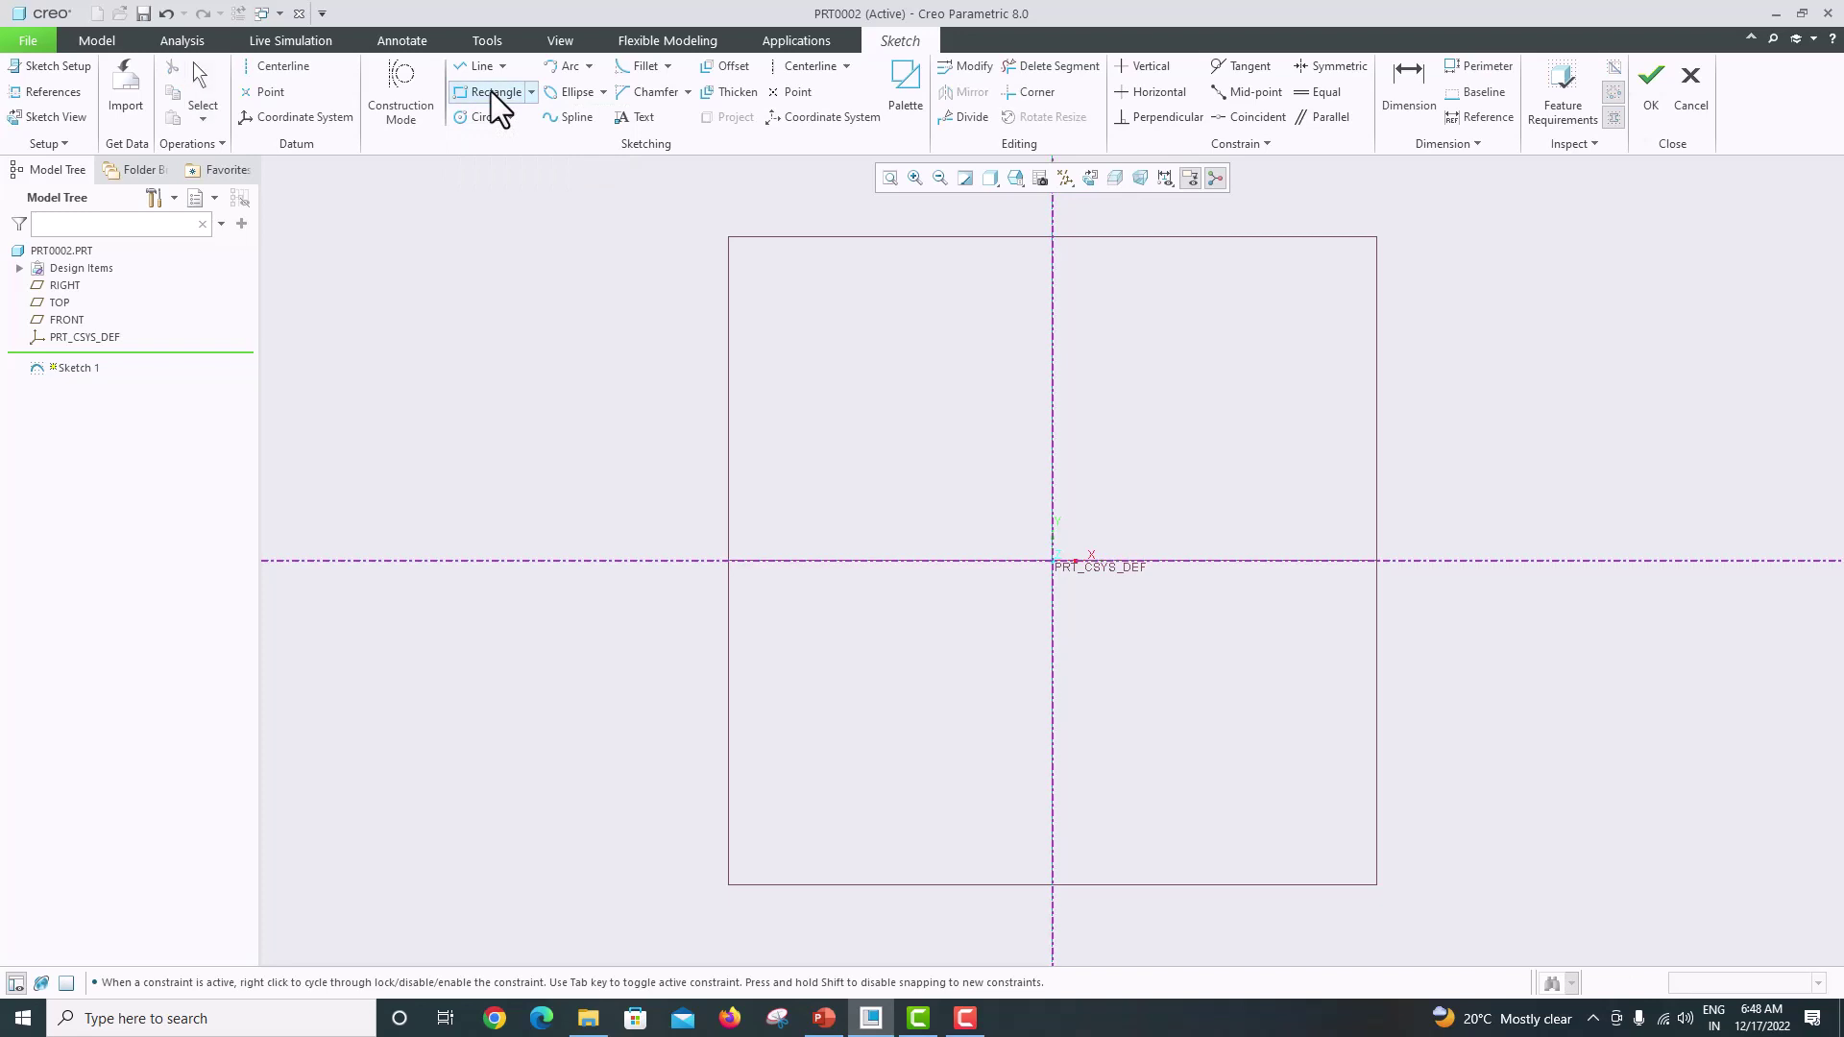
click(869, 410)
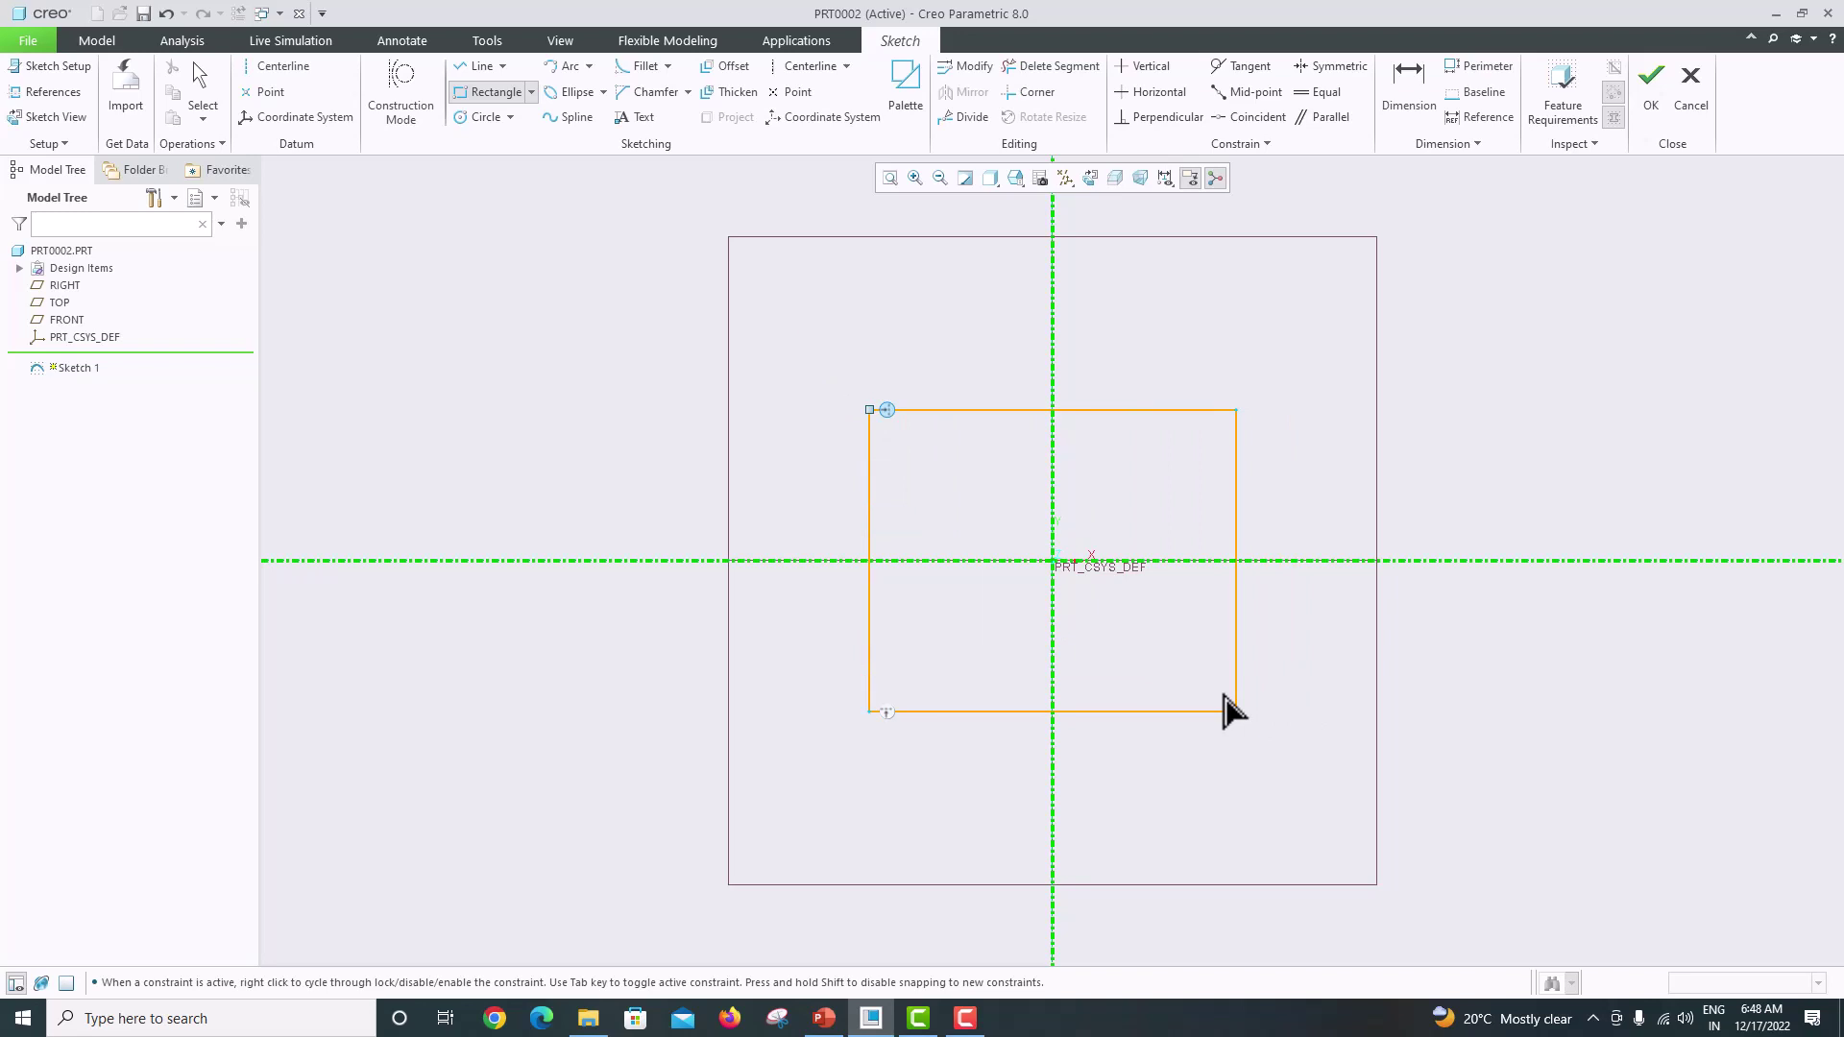
click(1224, 696)
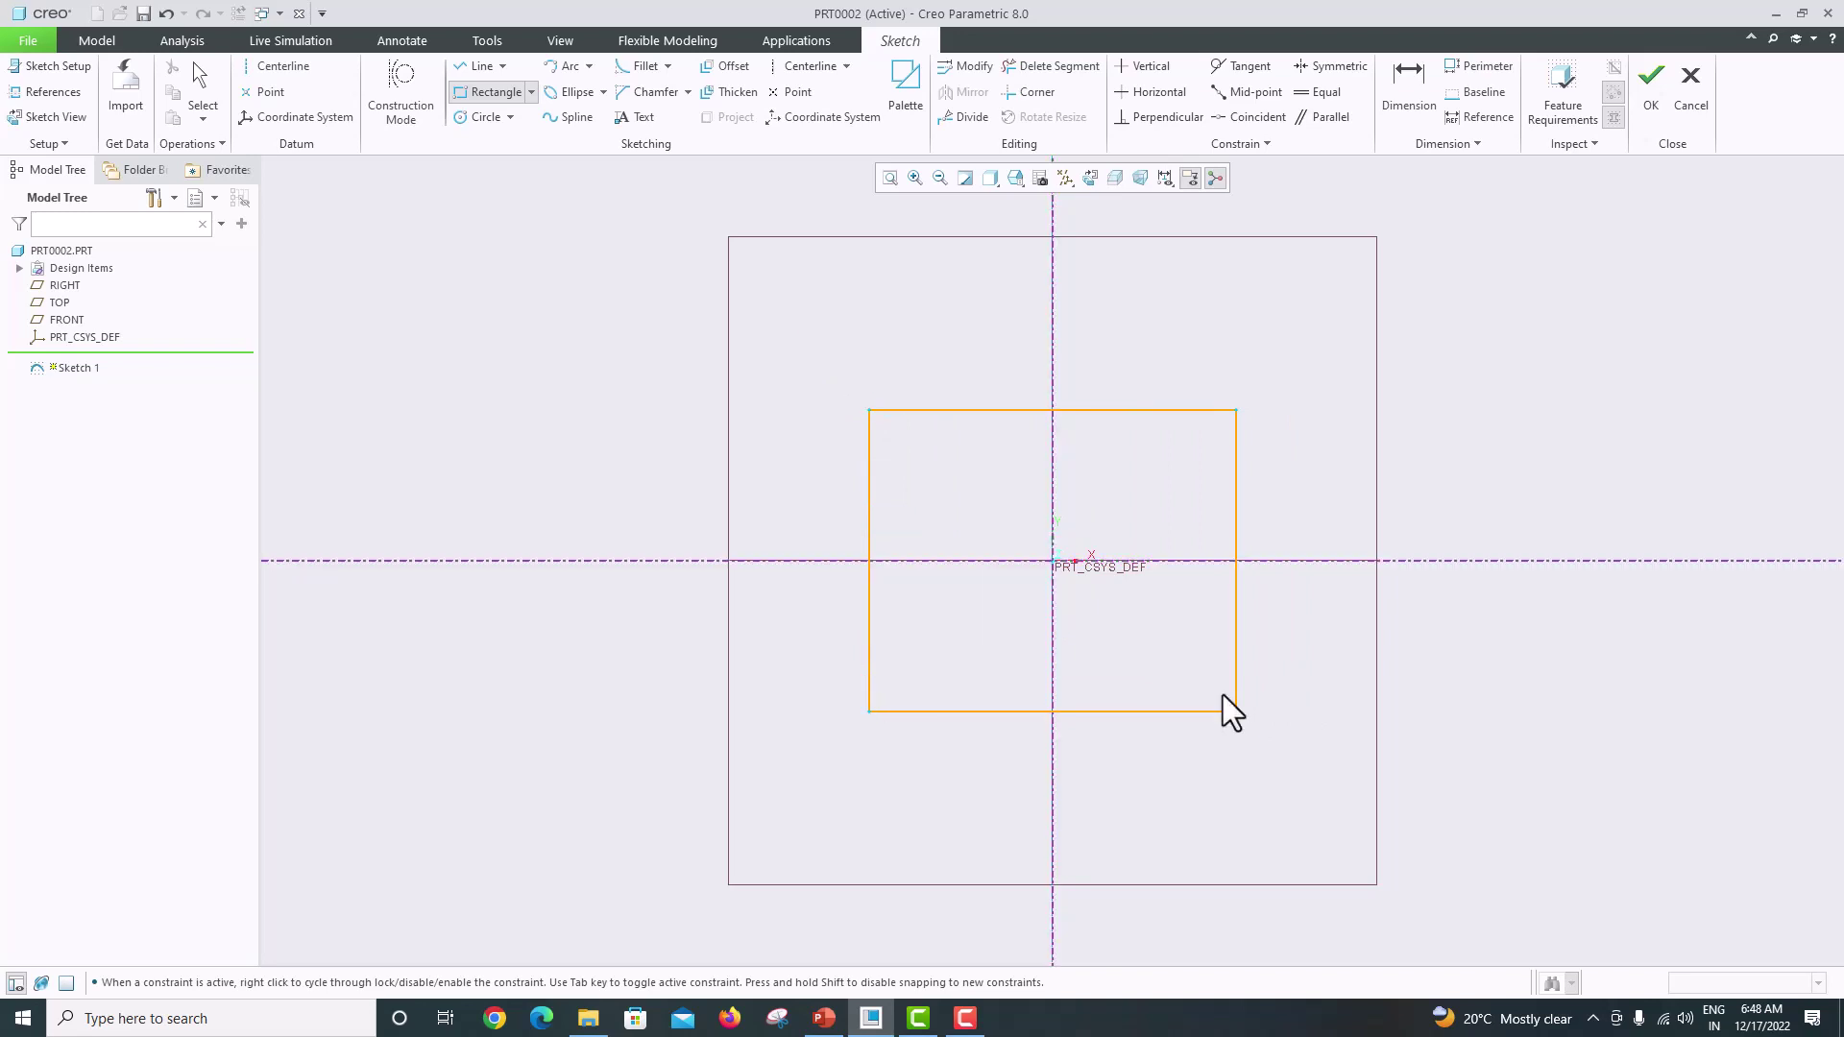
middle_click(1338, 444)
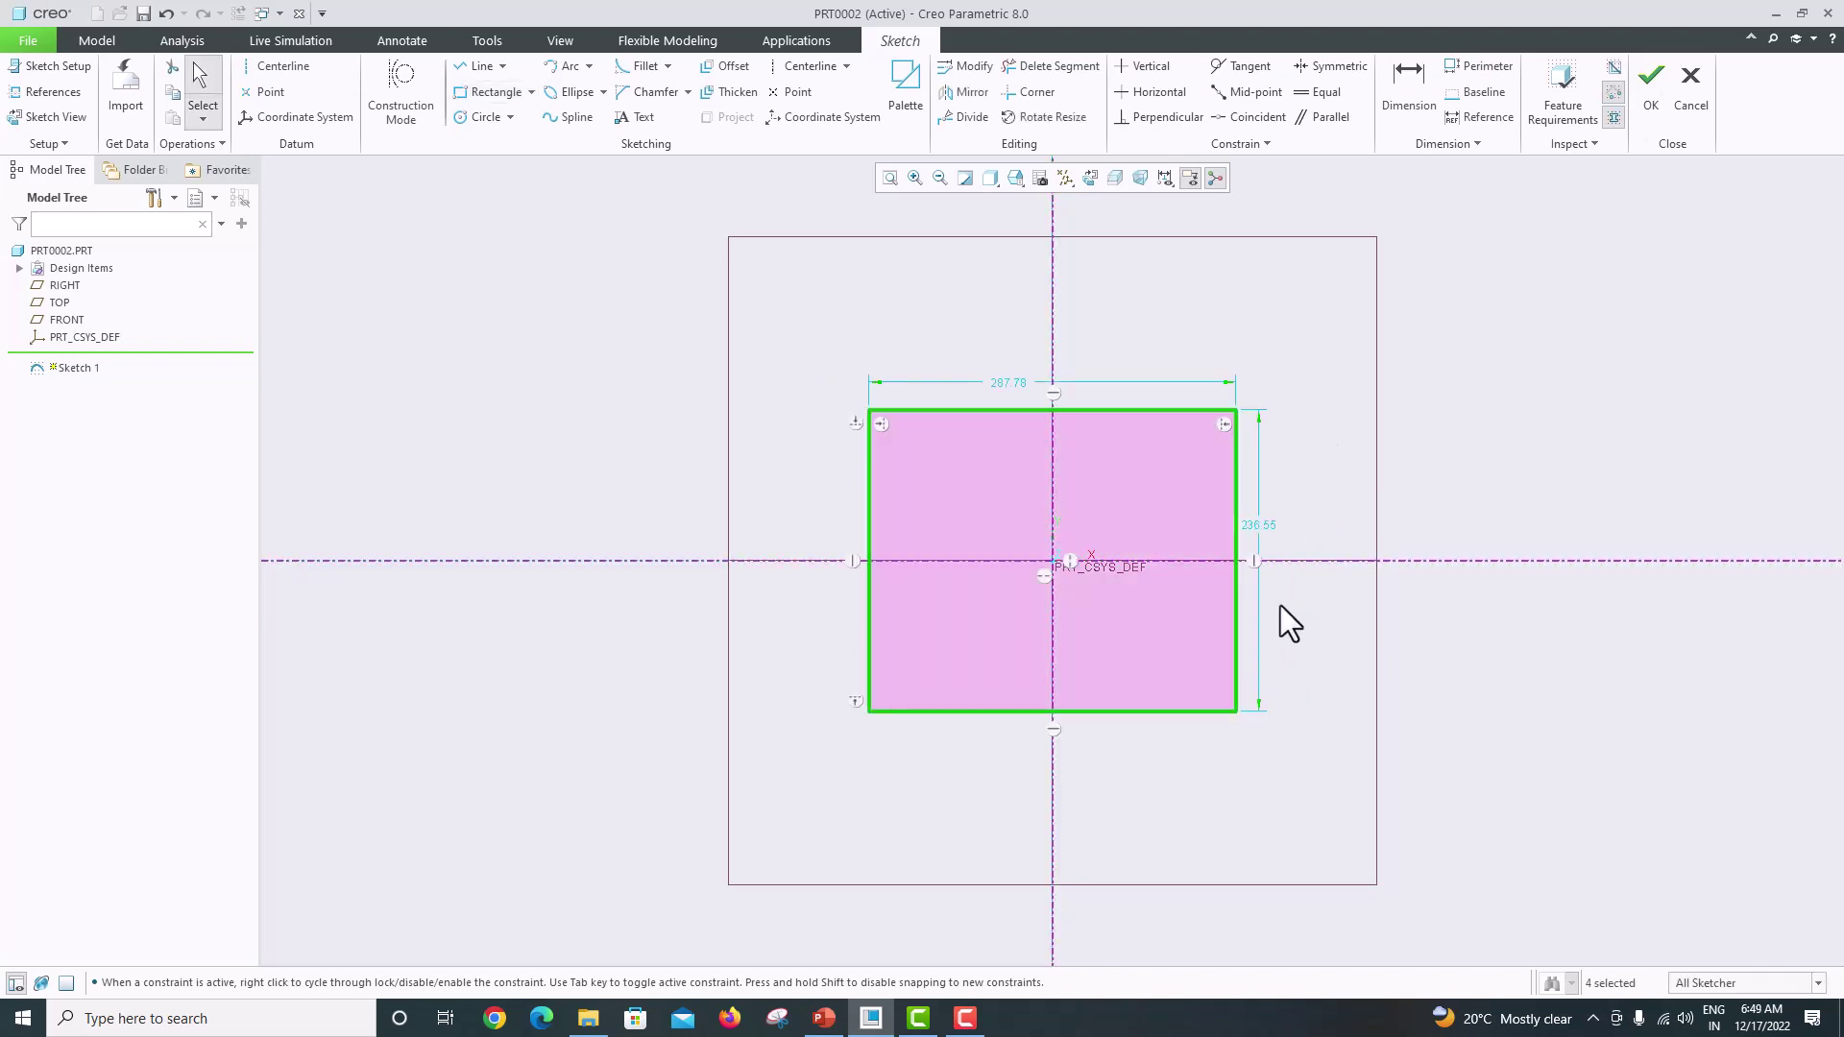
Step: Check the reference drawing in PowerPoint and, back in Creo, set the rectangle's height to 50 mm
click(824, 1018)
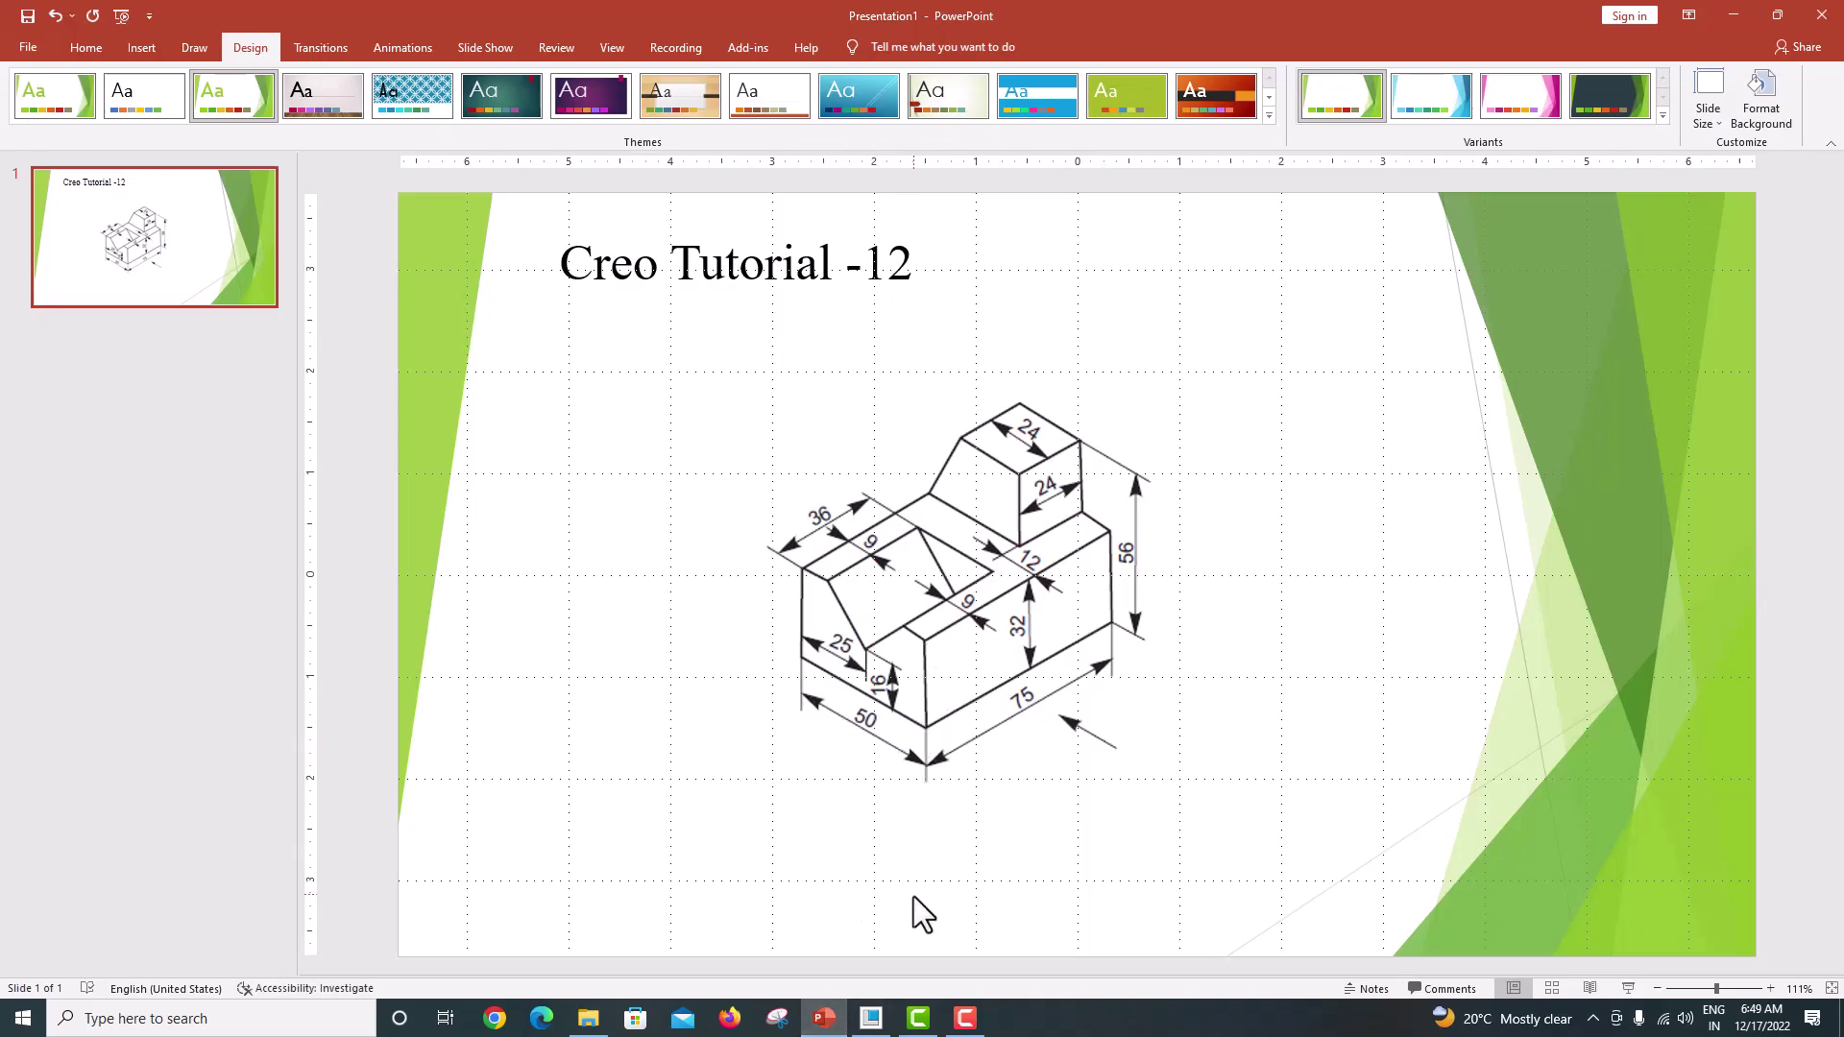
click(871, 1018)
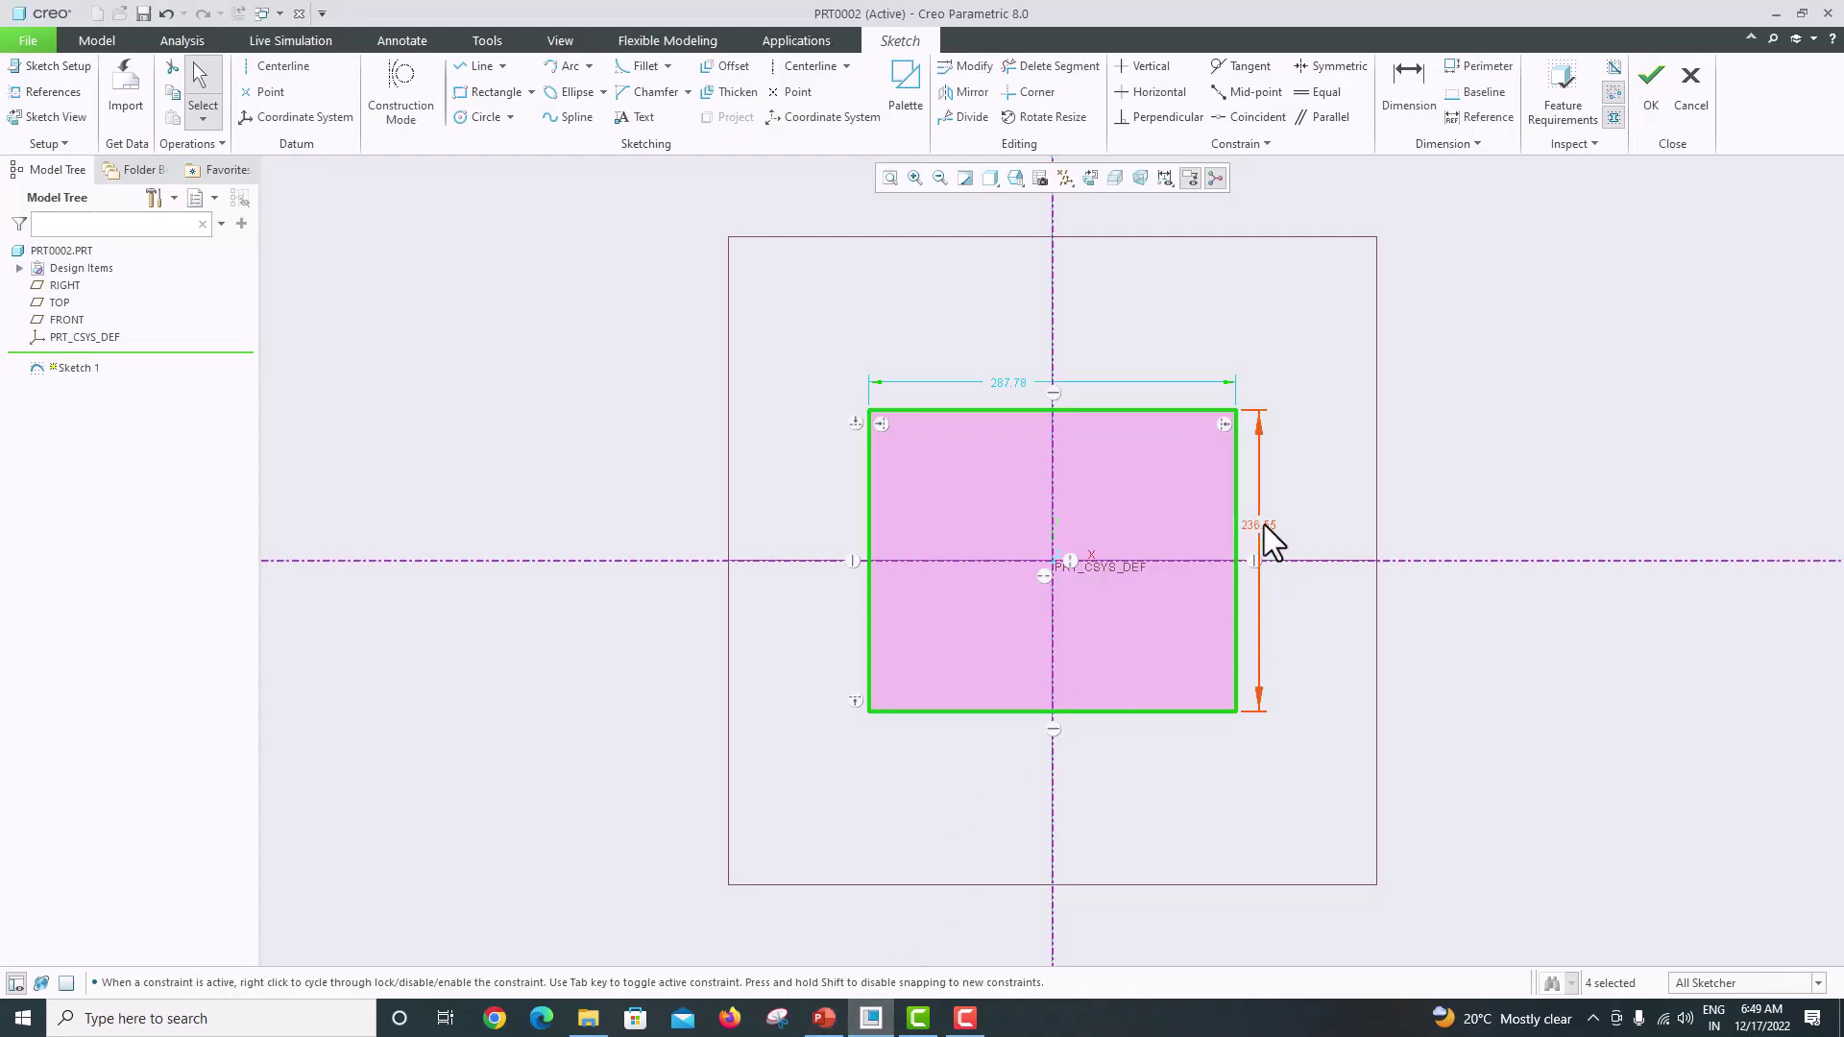
double_click(1264, 524)
text(50)
key(Return)
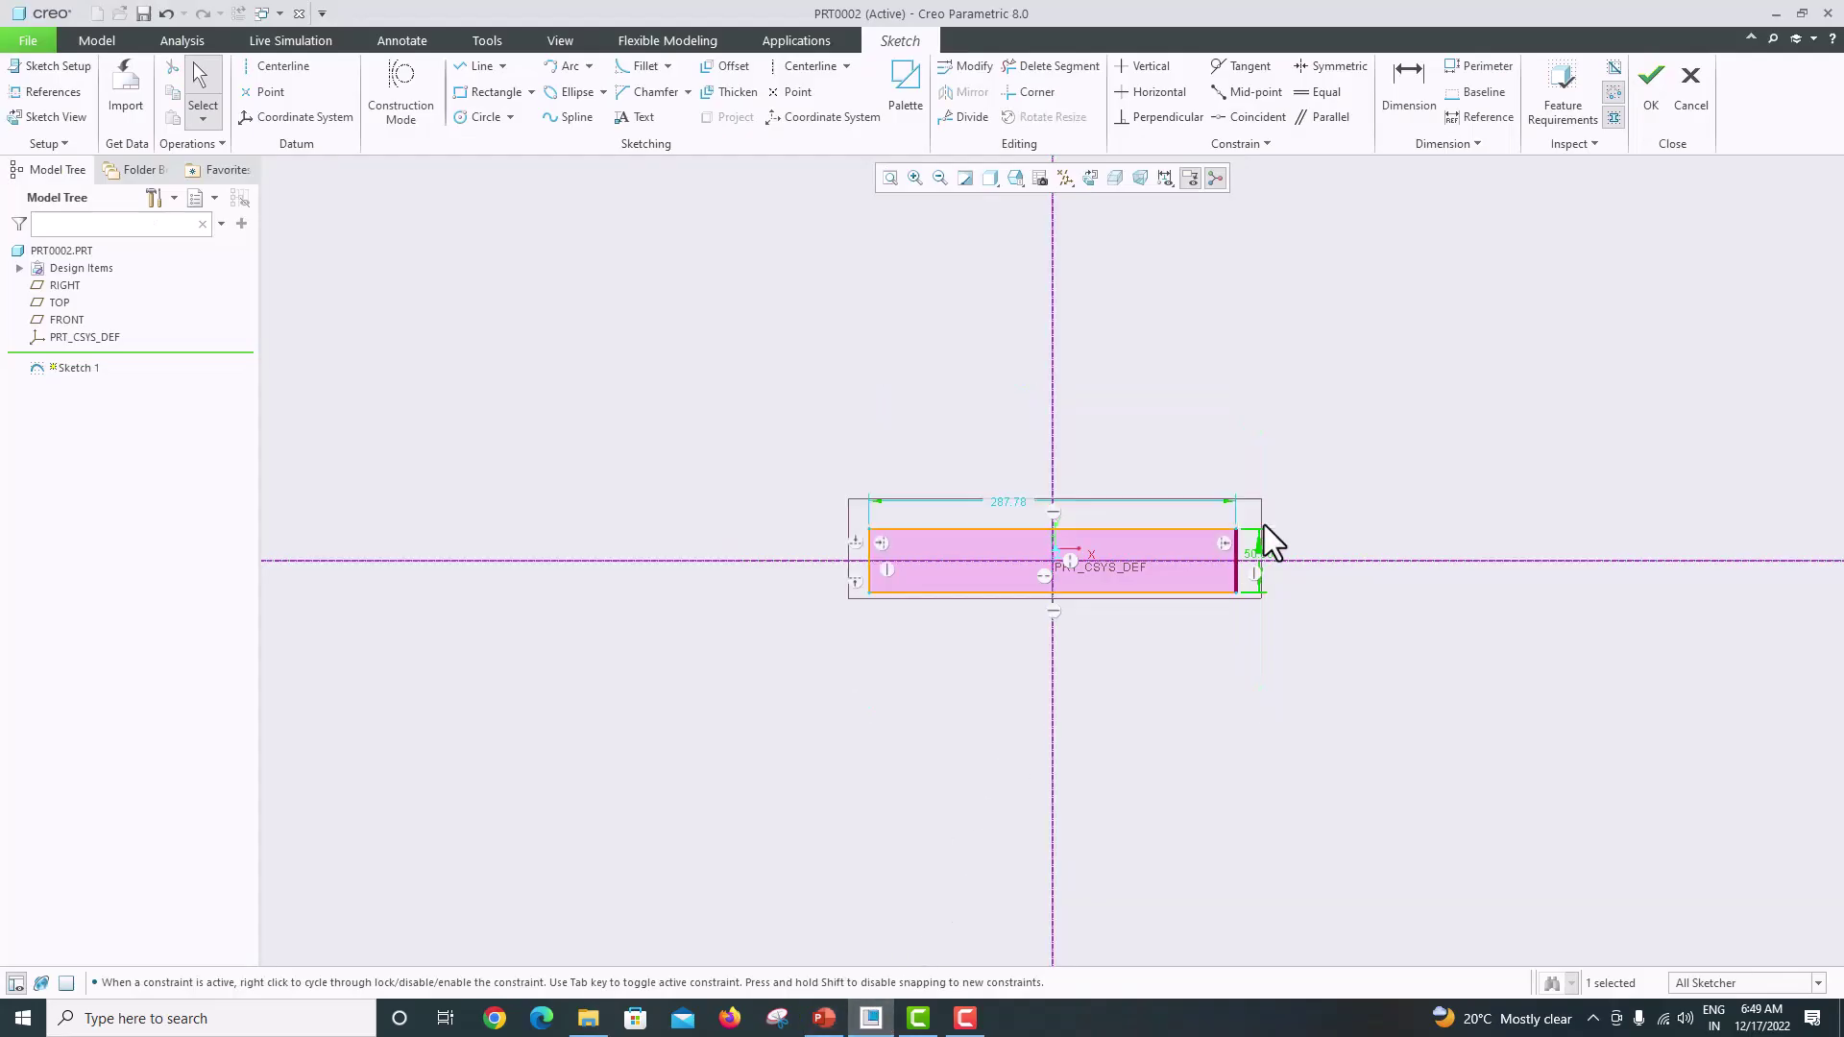
Step: Set the rectangle's width to 50 mm and its height to 32 mm
double_click(999, 505)
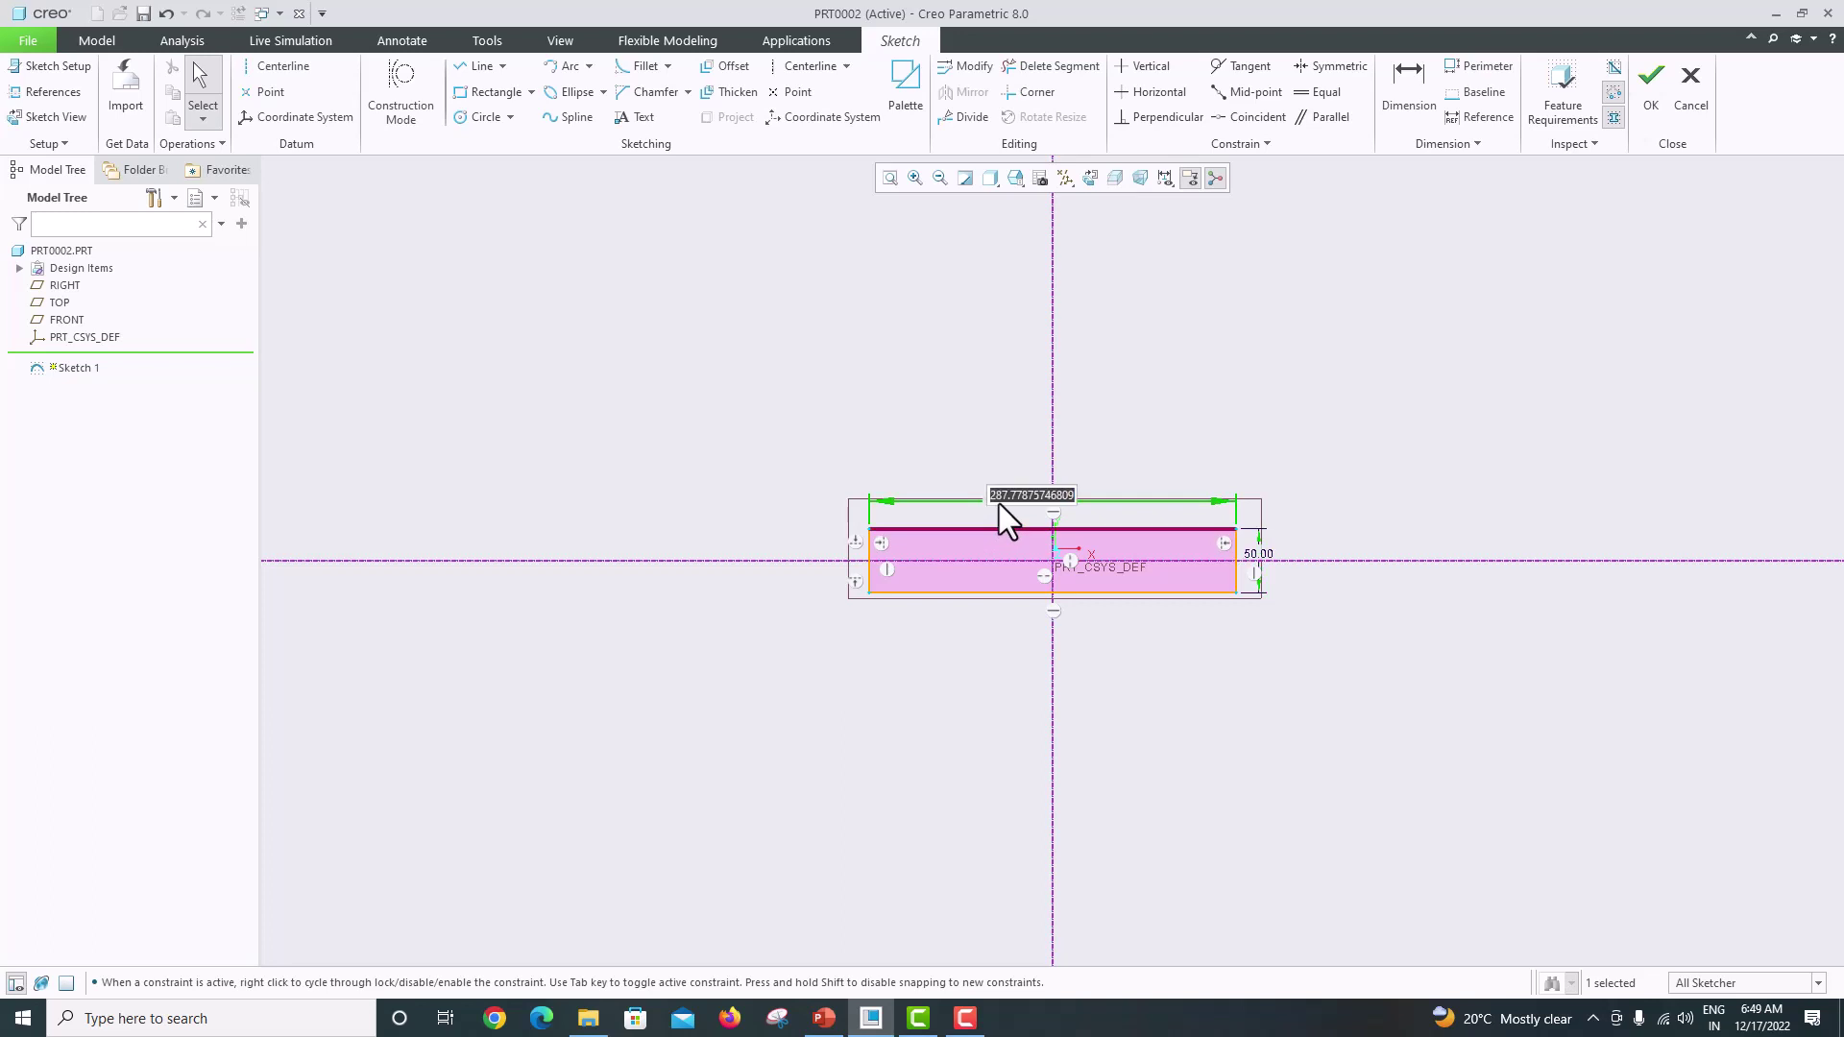
text(50)
key(Return)
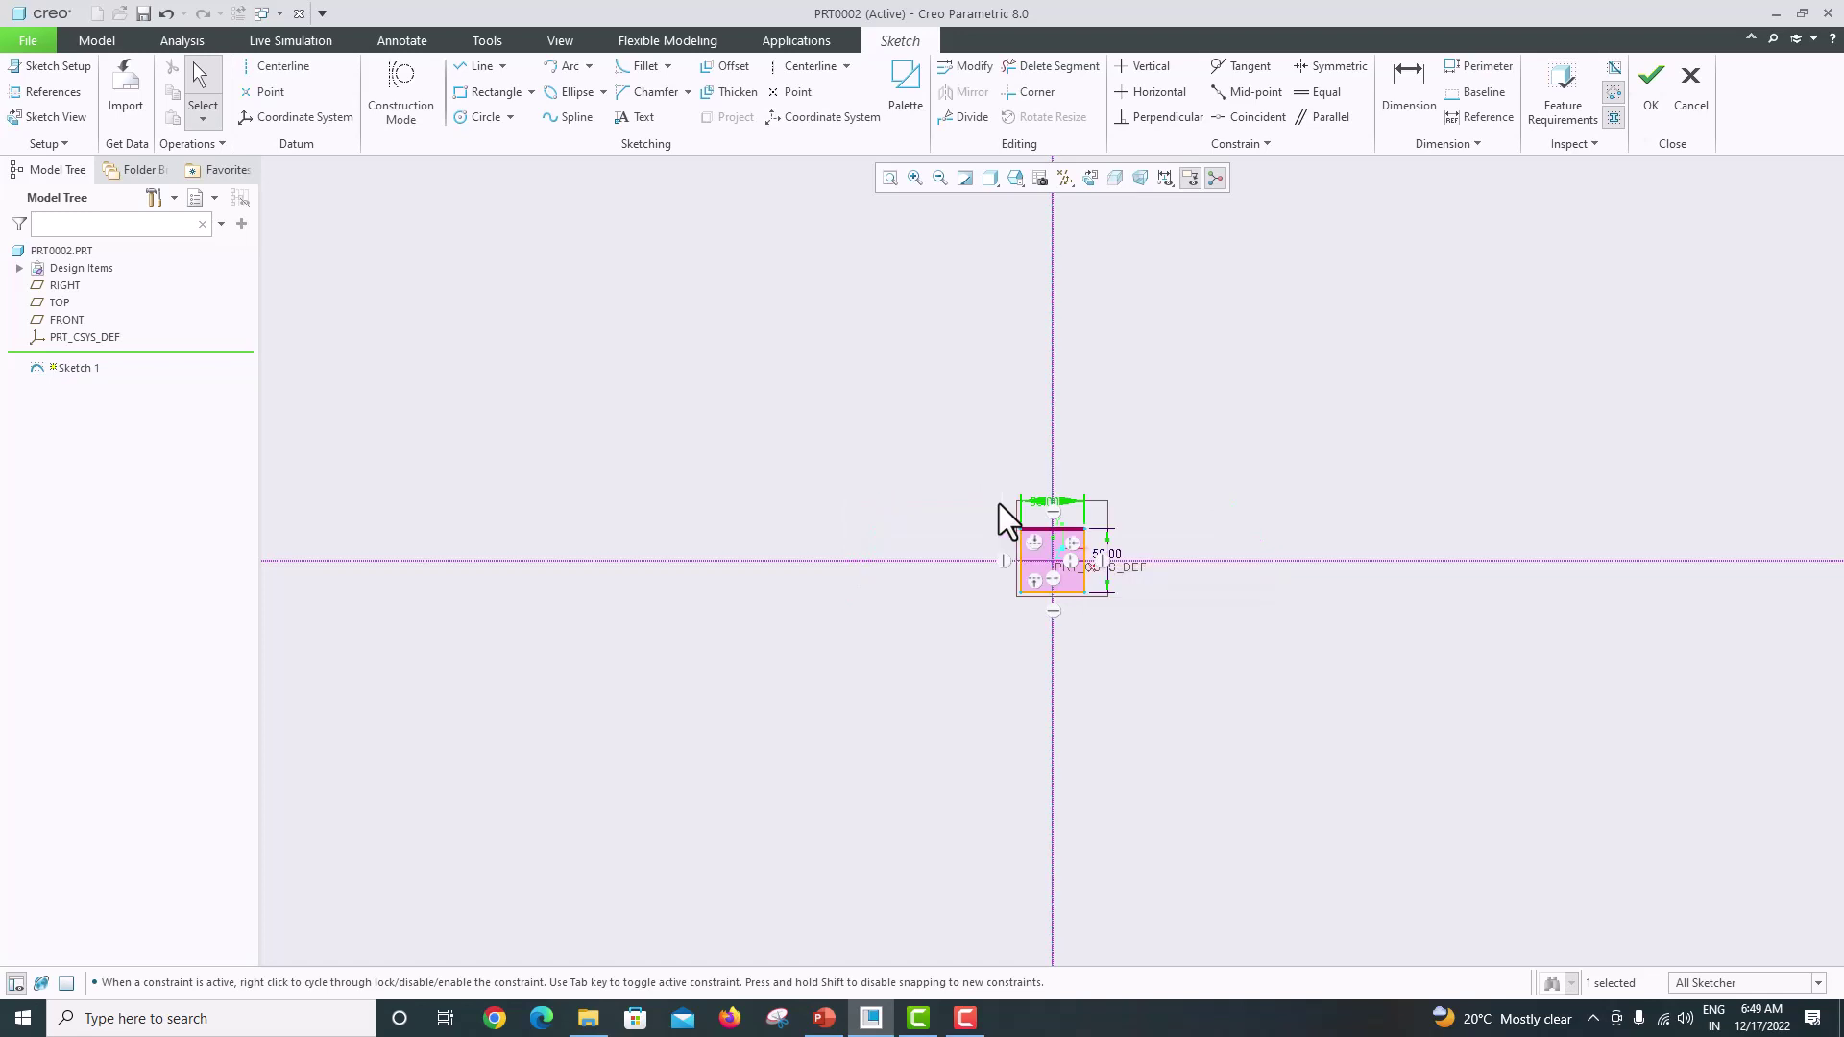
double_click(1120, 553)
text(30)
key(Return)
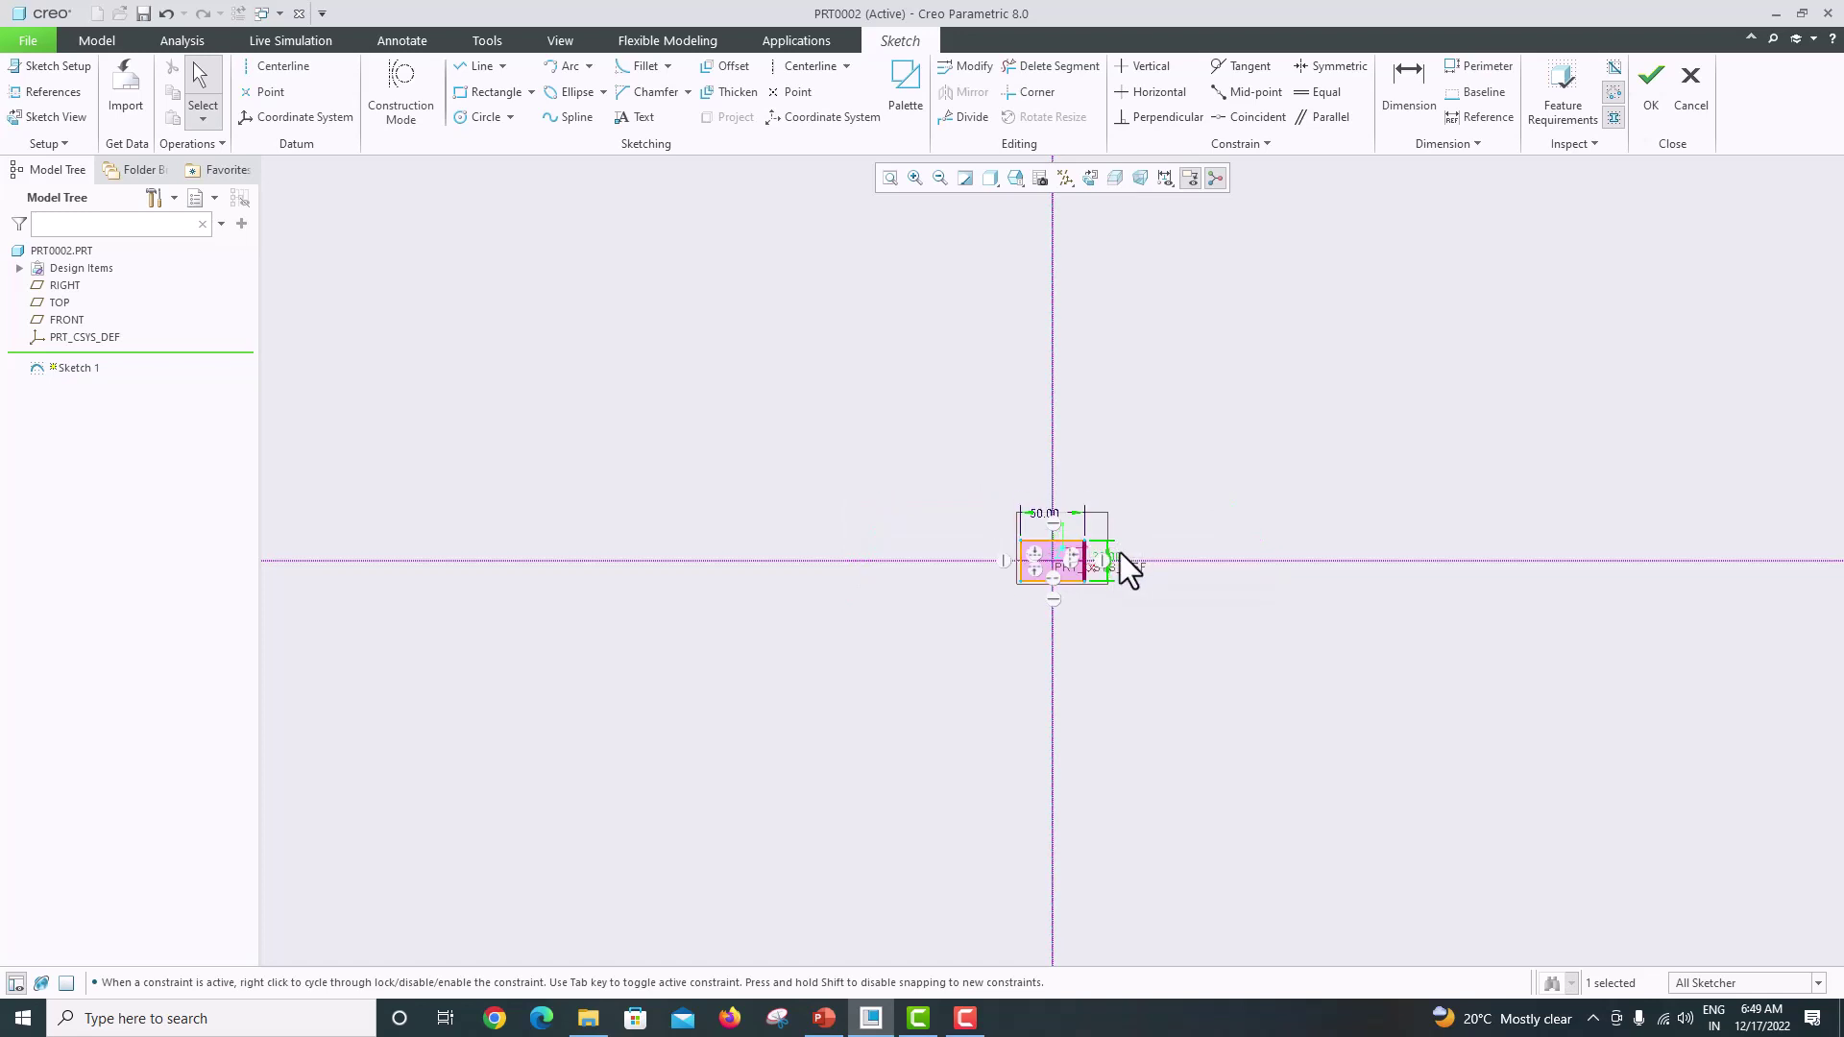
click(891, 179)
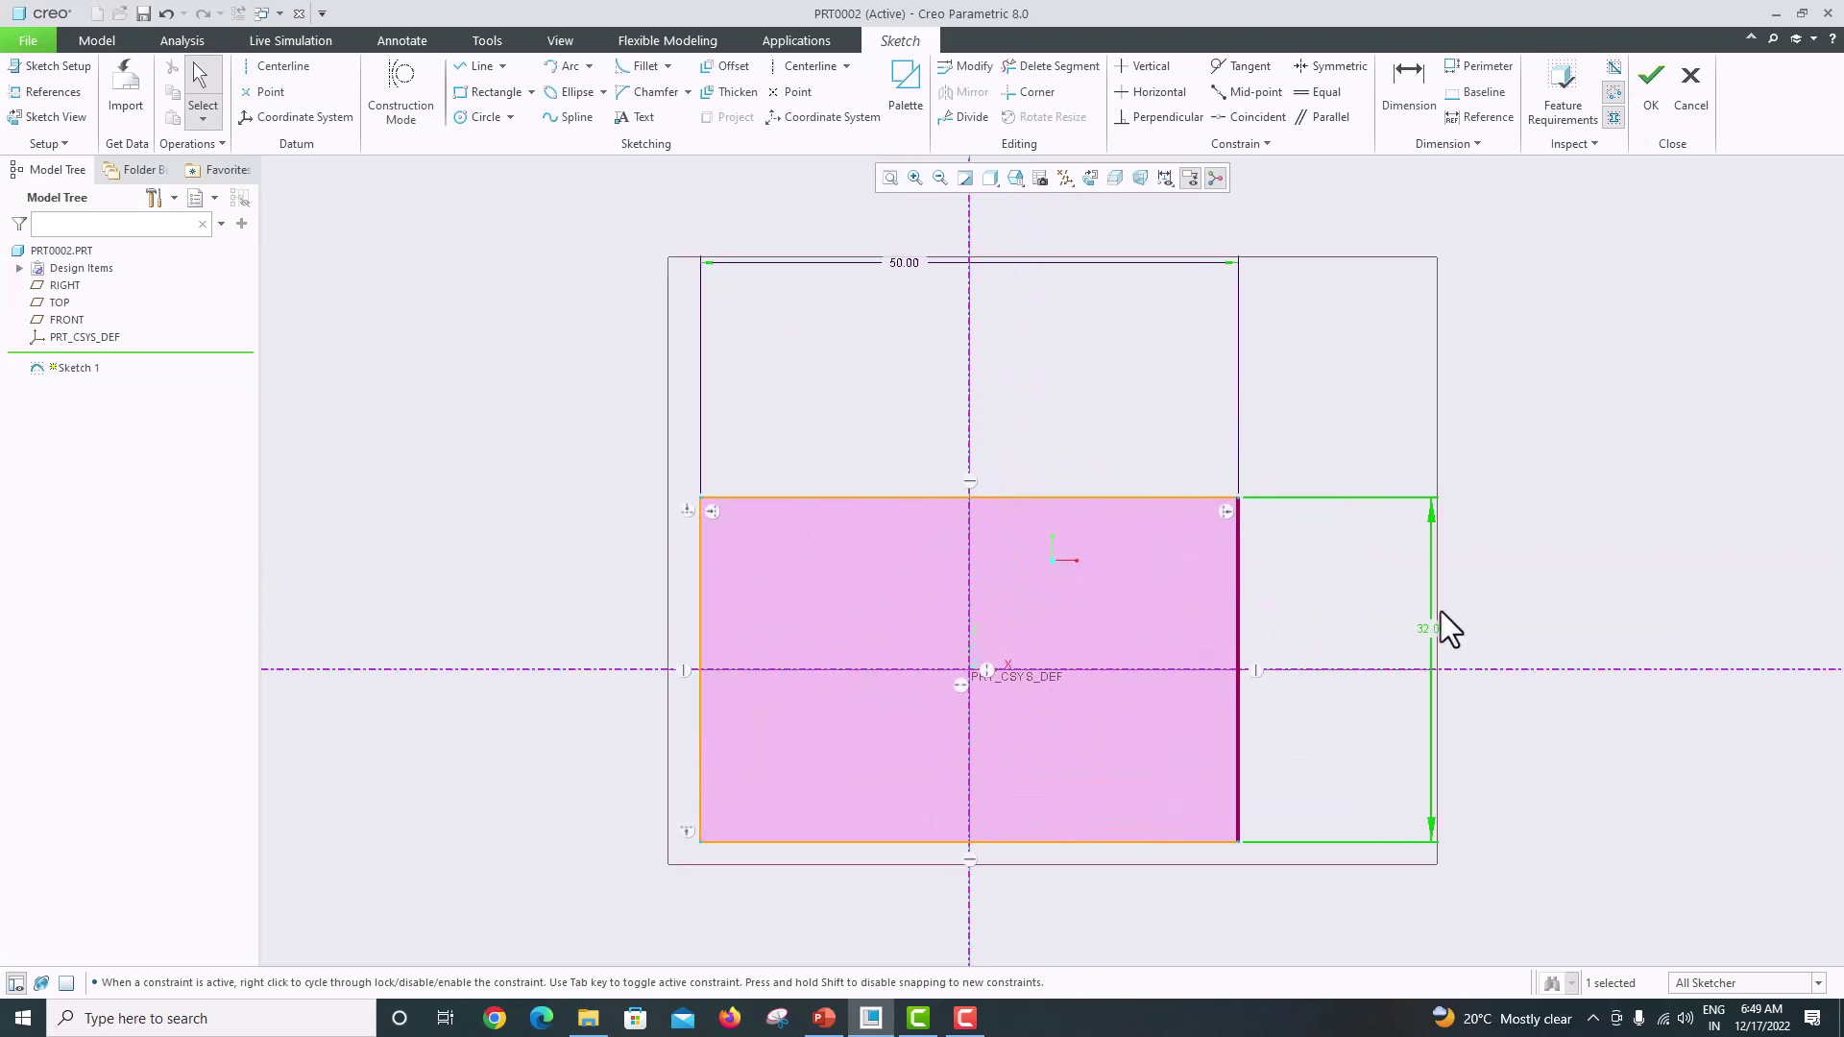
Step: Check the block's dimensions on the PowerPoint reference drawing, return to Creo and finish the rectangle sketch
click(824, 1018)
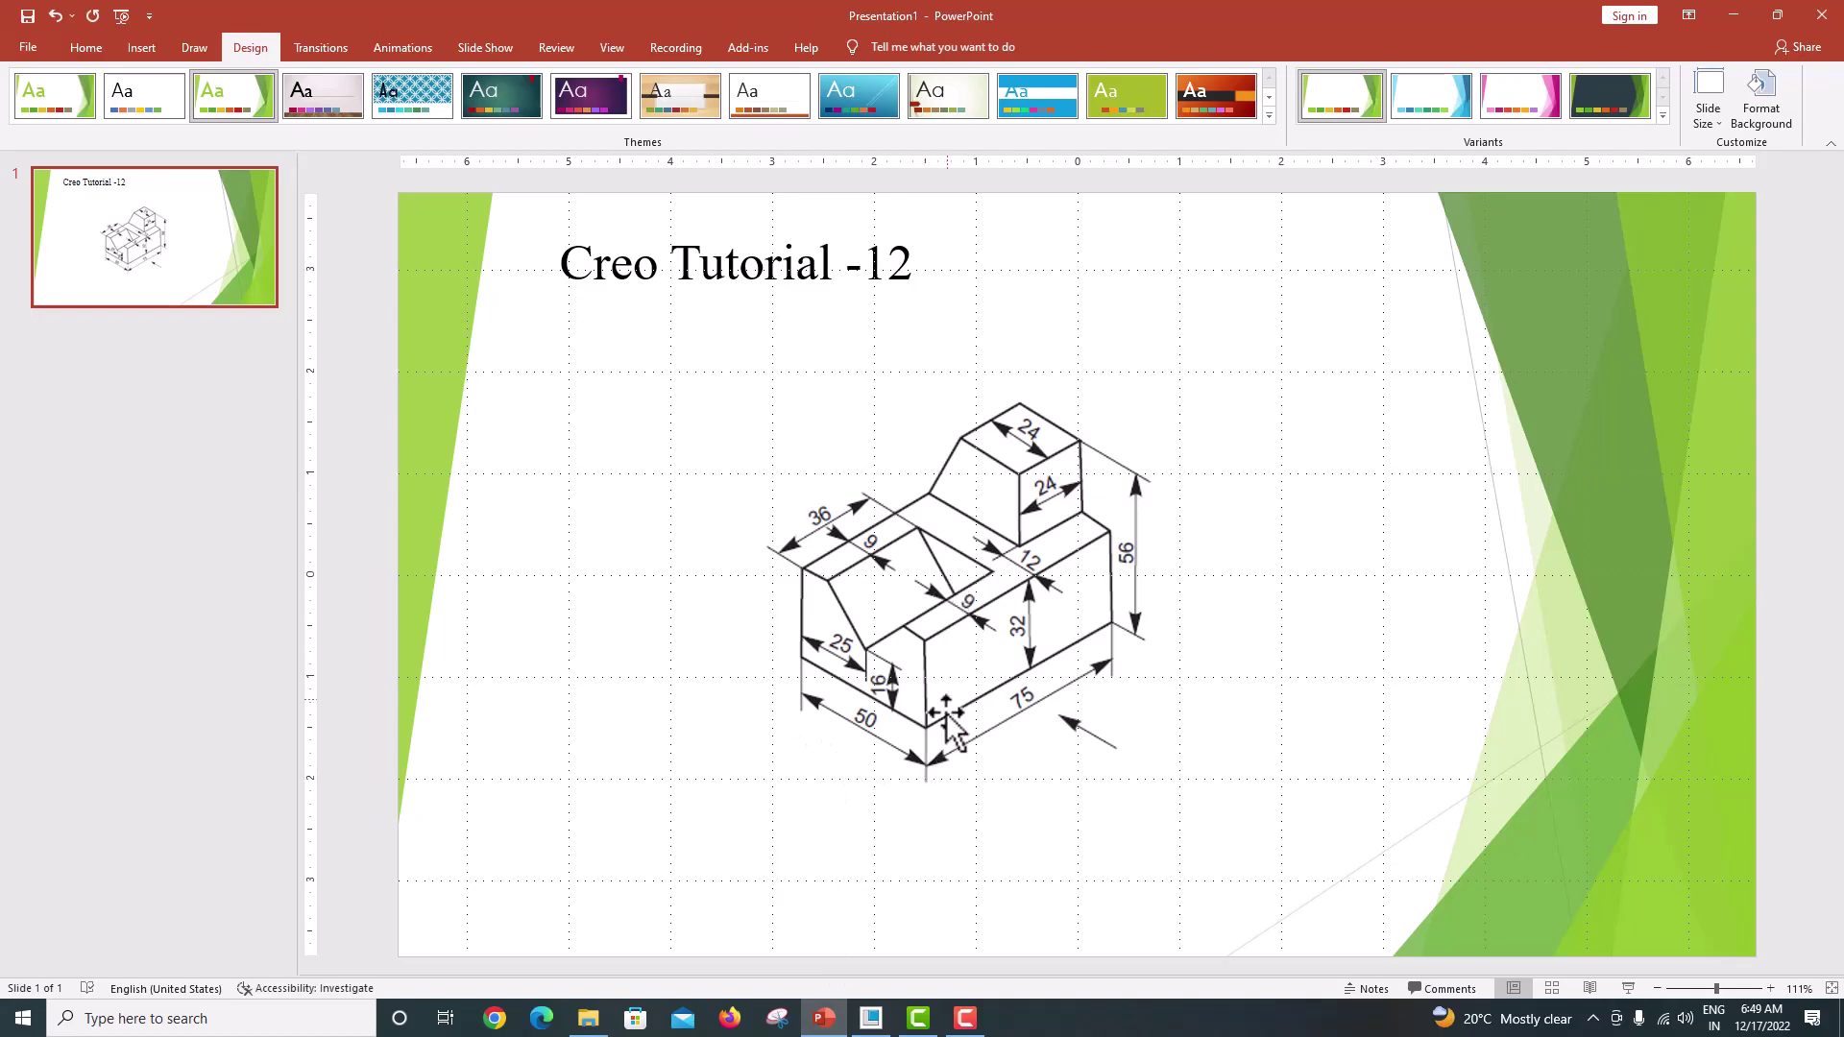
click(871, 1018)
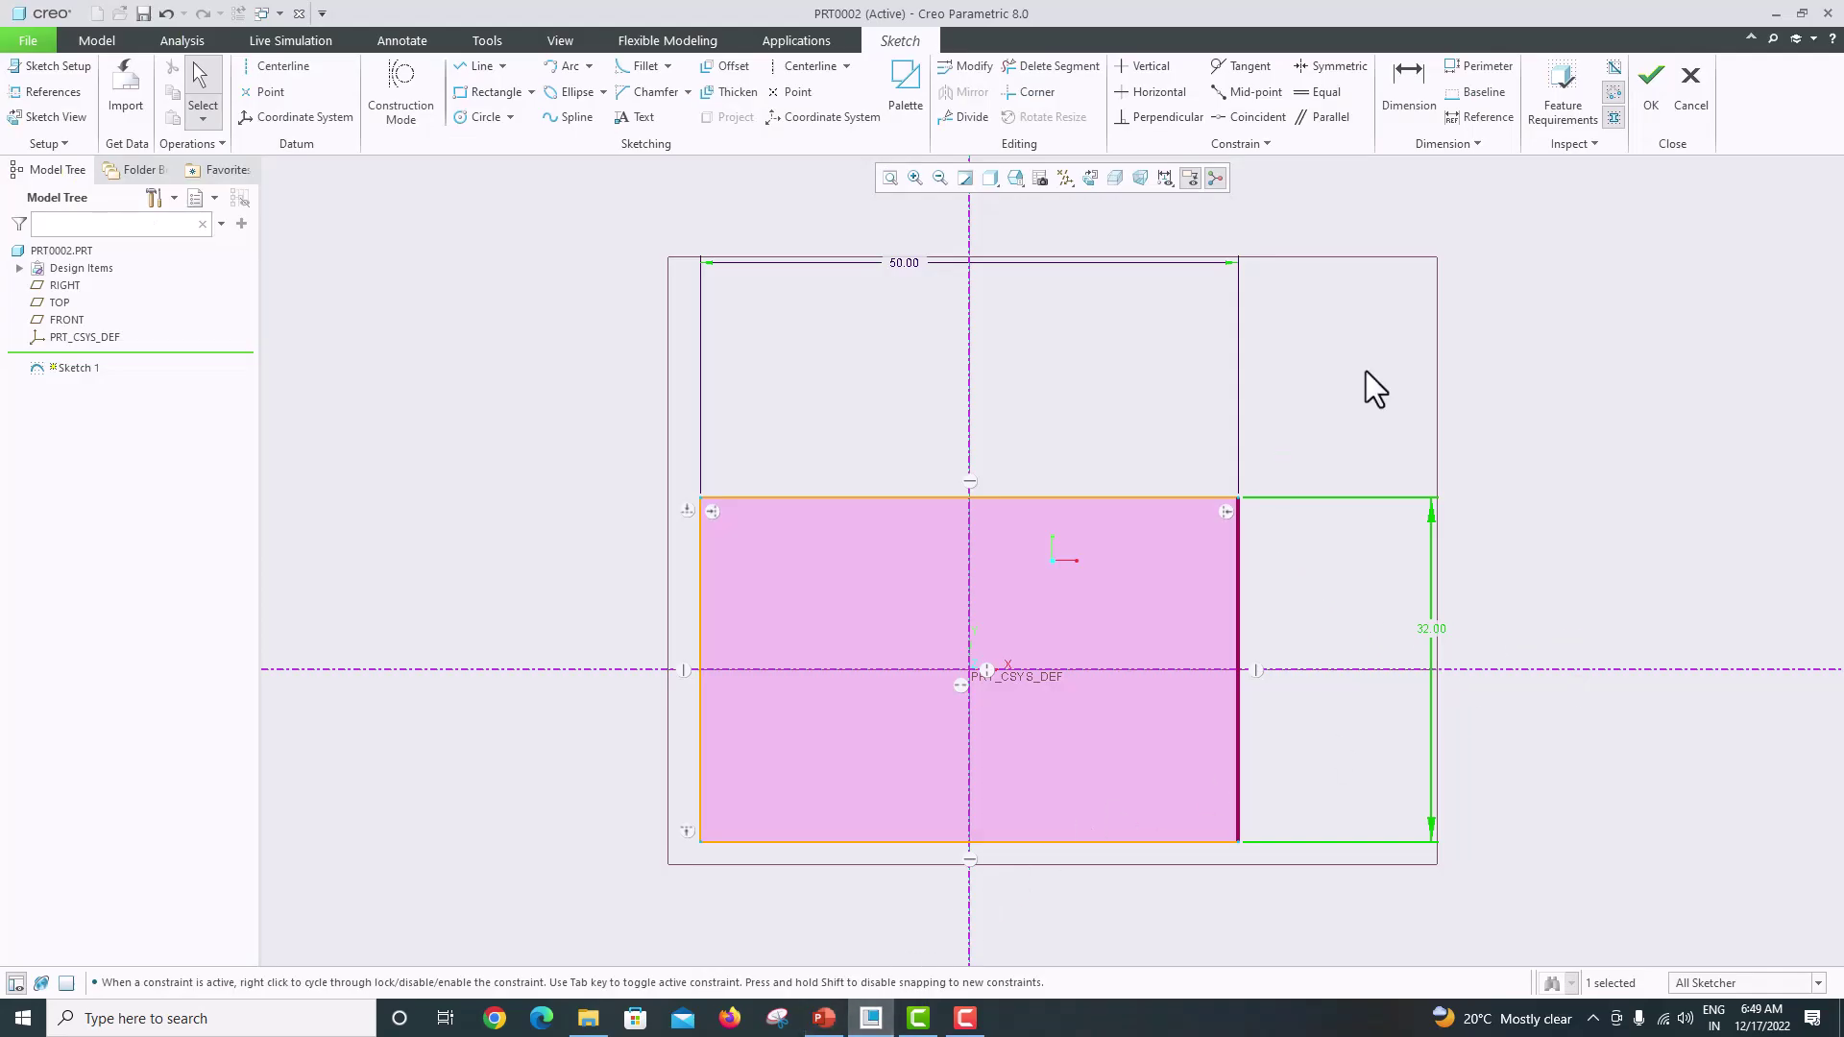
click(1648, 112)
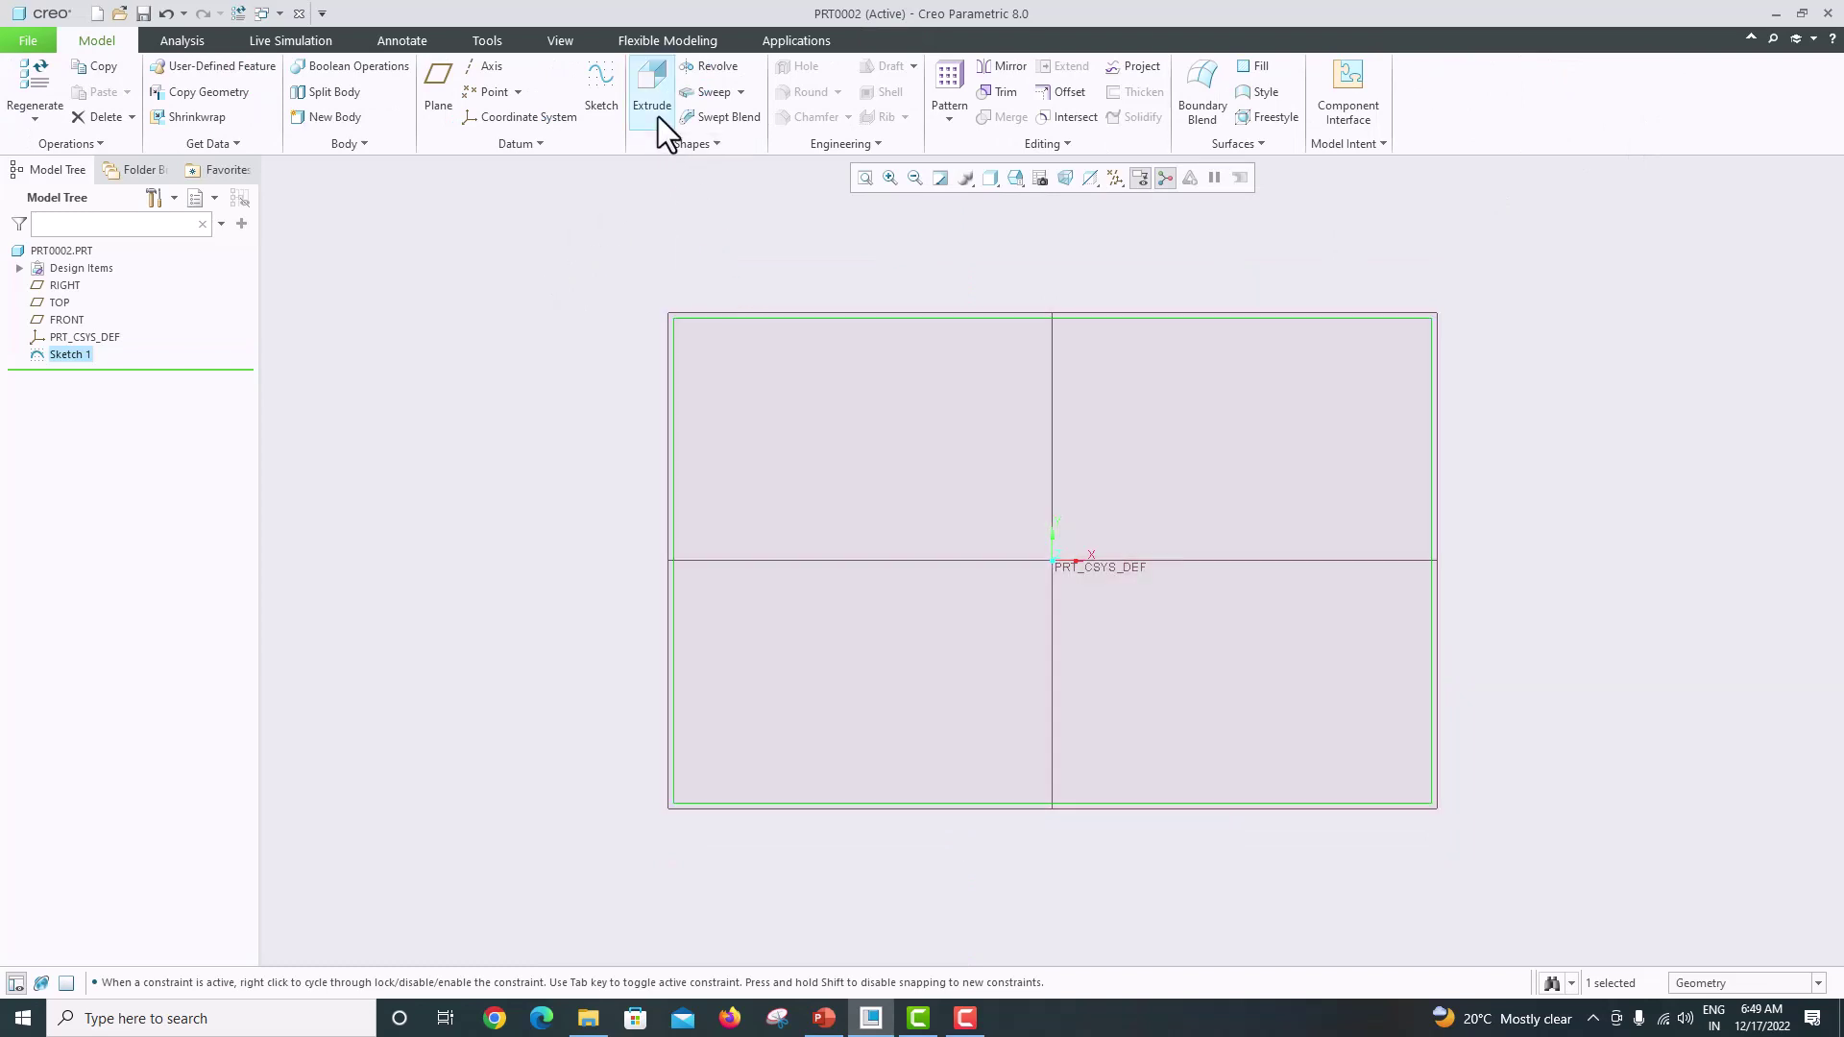
Step: Extrude the rectangle sketch as a solid, symmetrically about the sketch plane, to a total depth of 75 mm
click(659, 118)
middle_drag(1477, 431, 1377, 452)
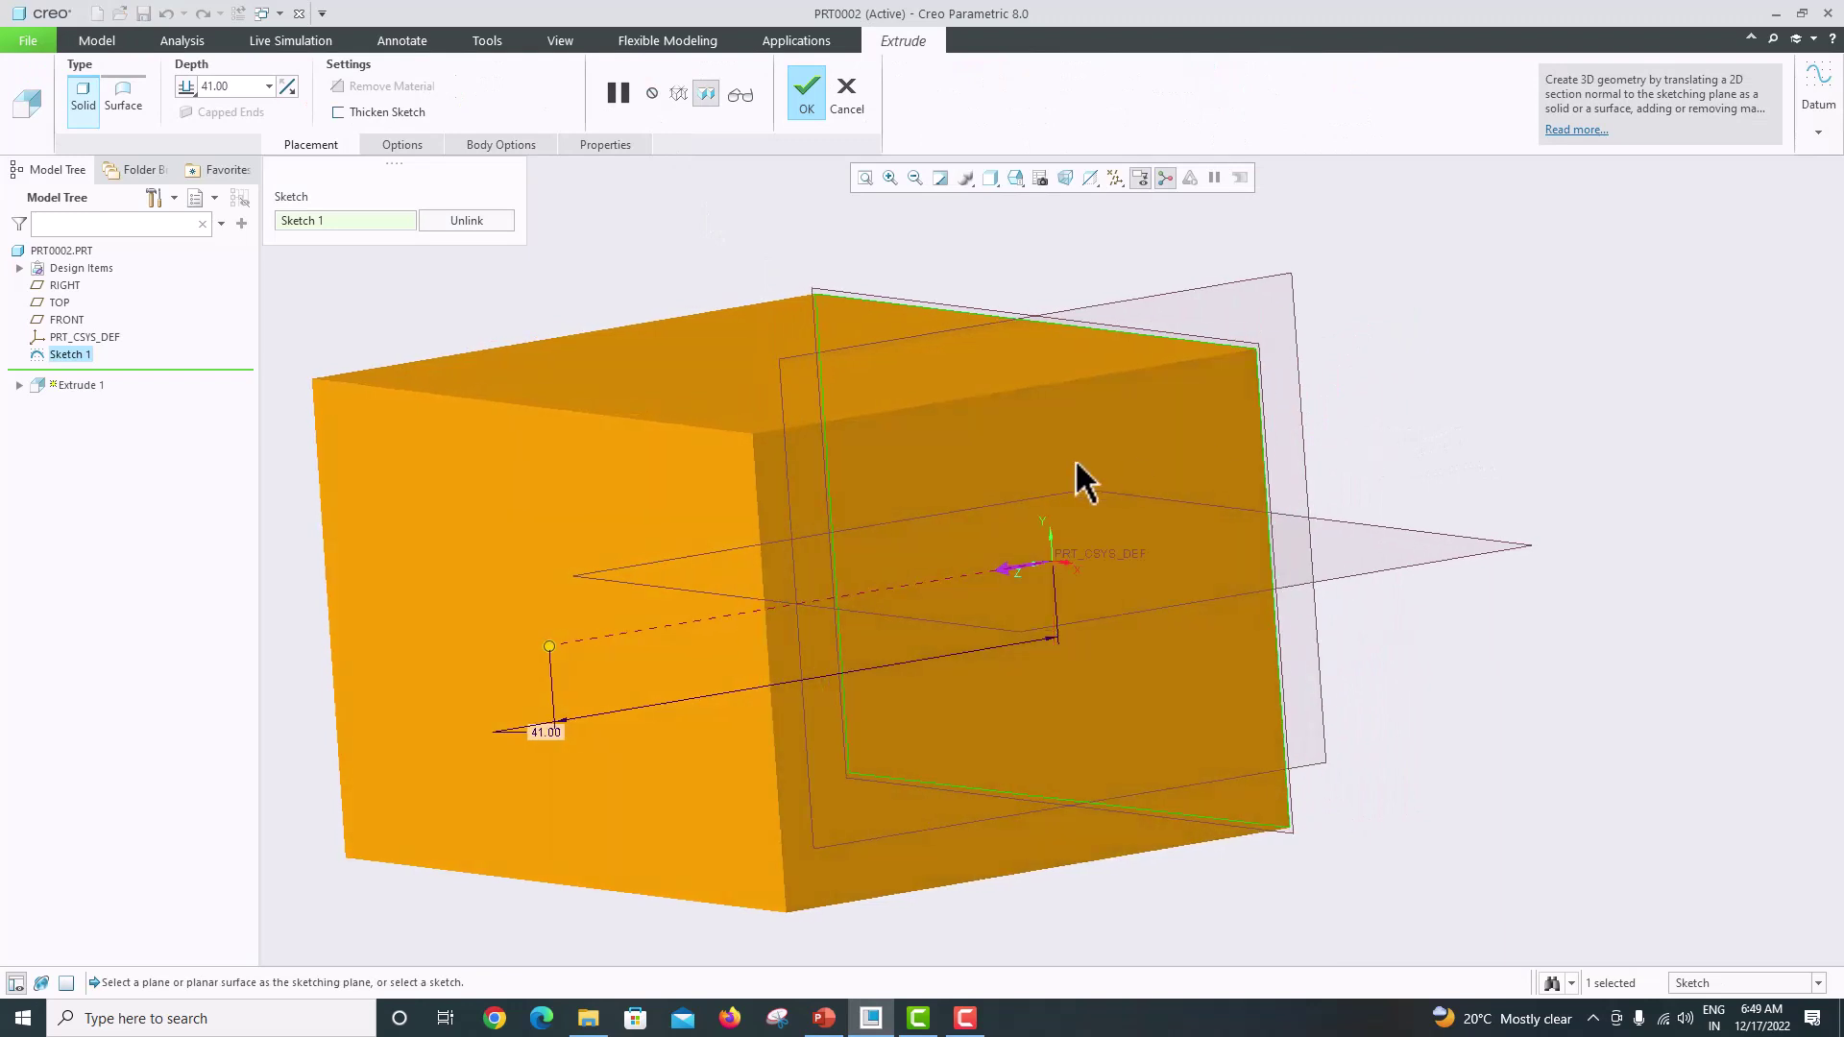
click(194, 94)
click(211, 129)
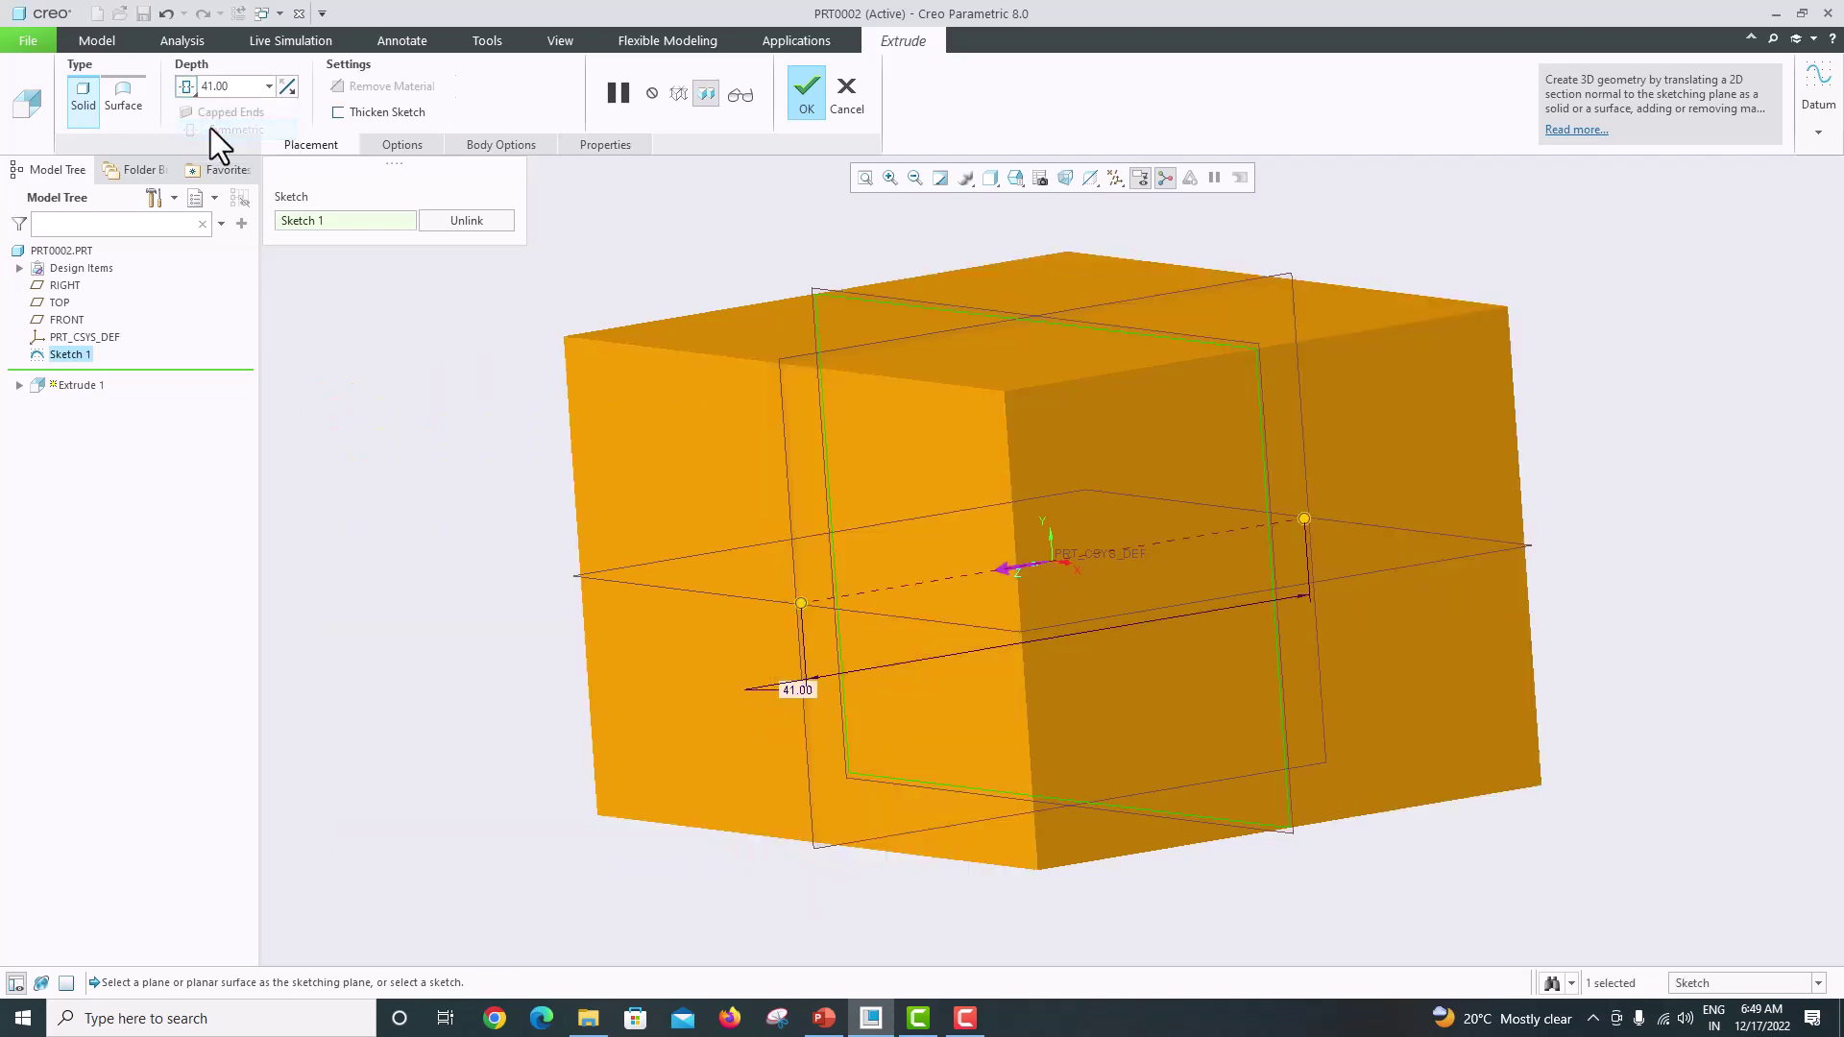
double_click(253, 93)
text(75)
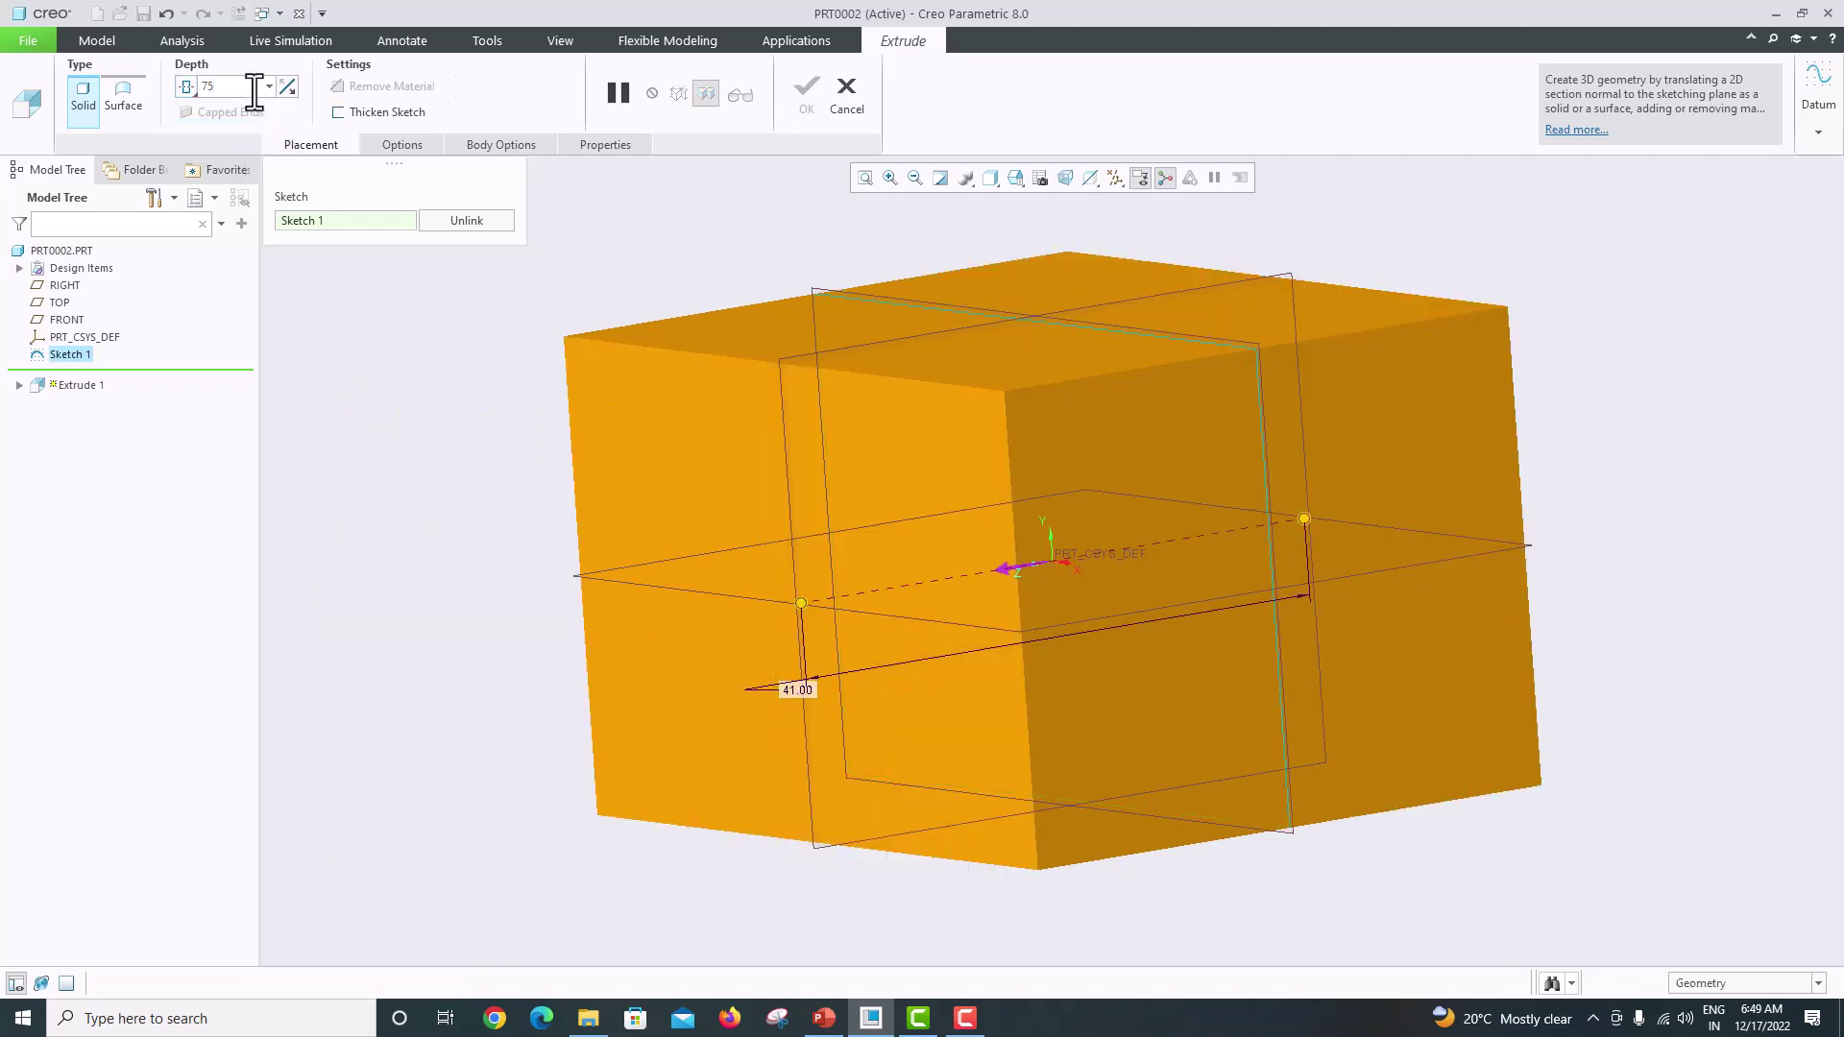
key(Return)
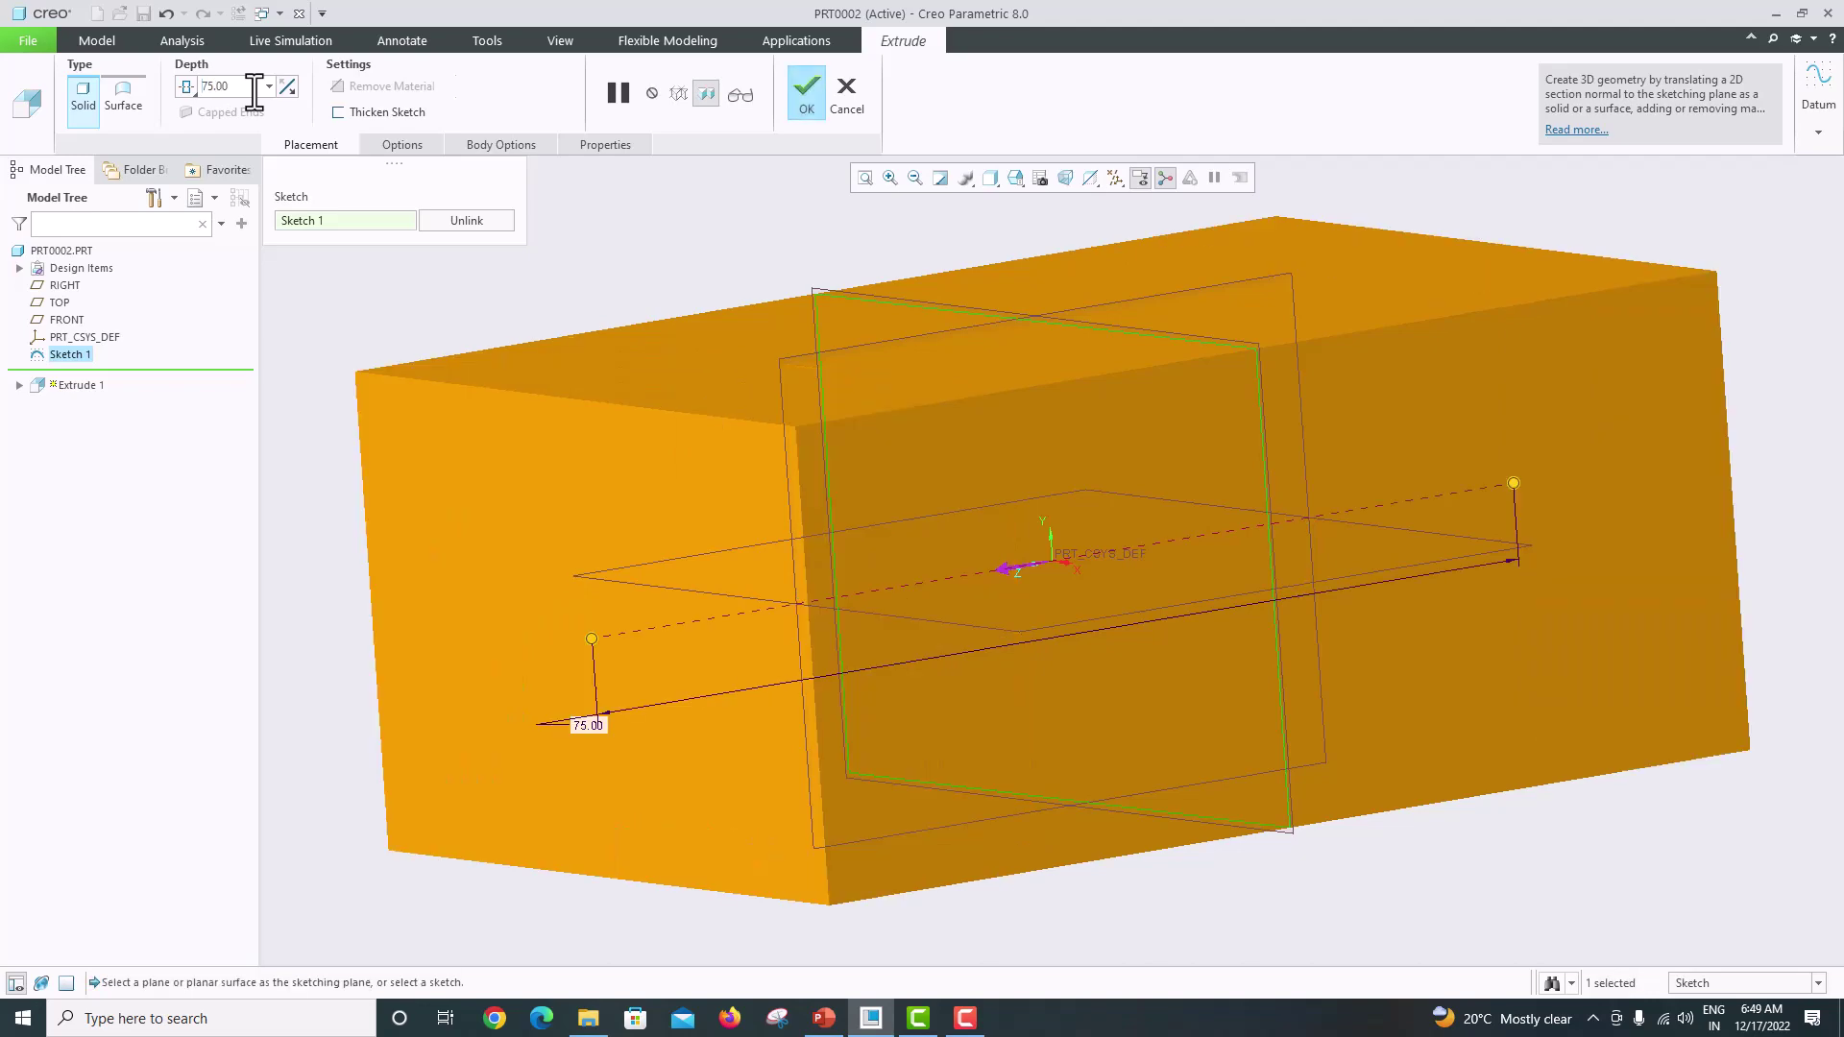
click(812, 107)
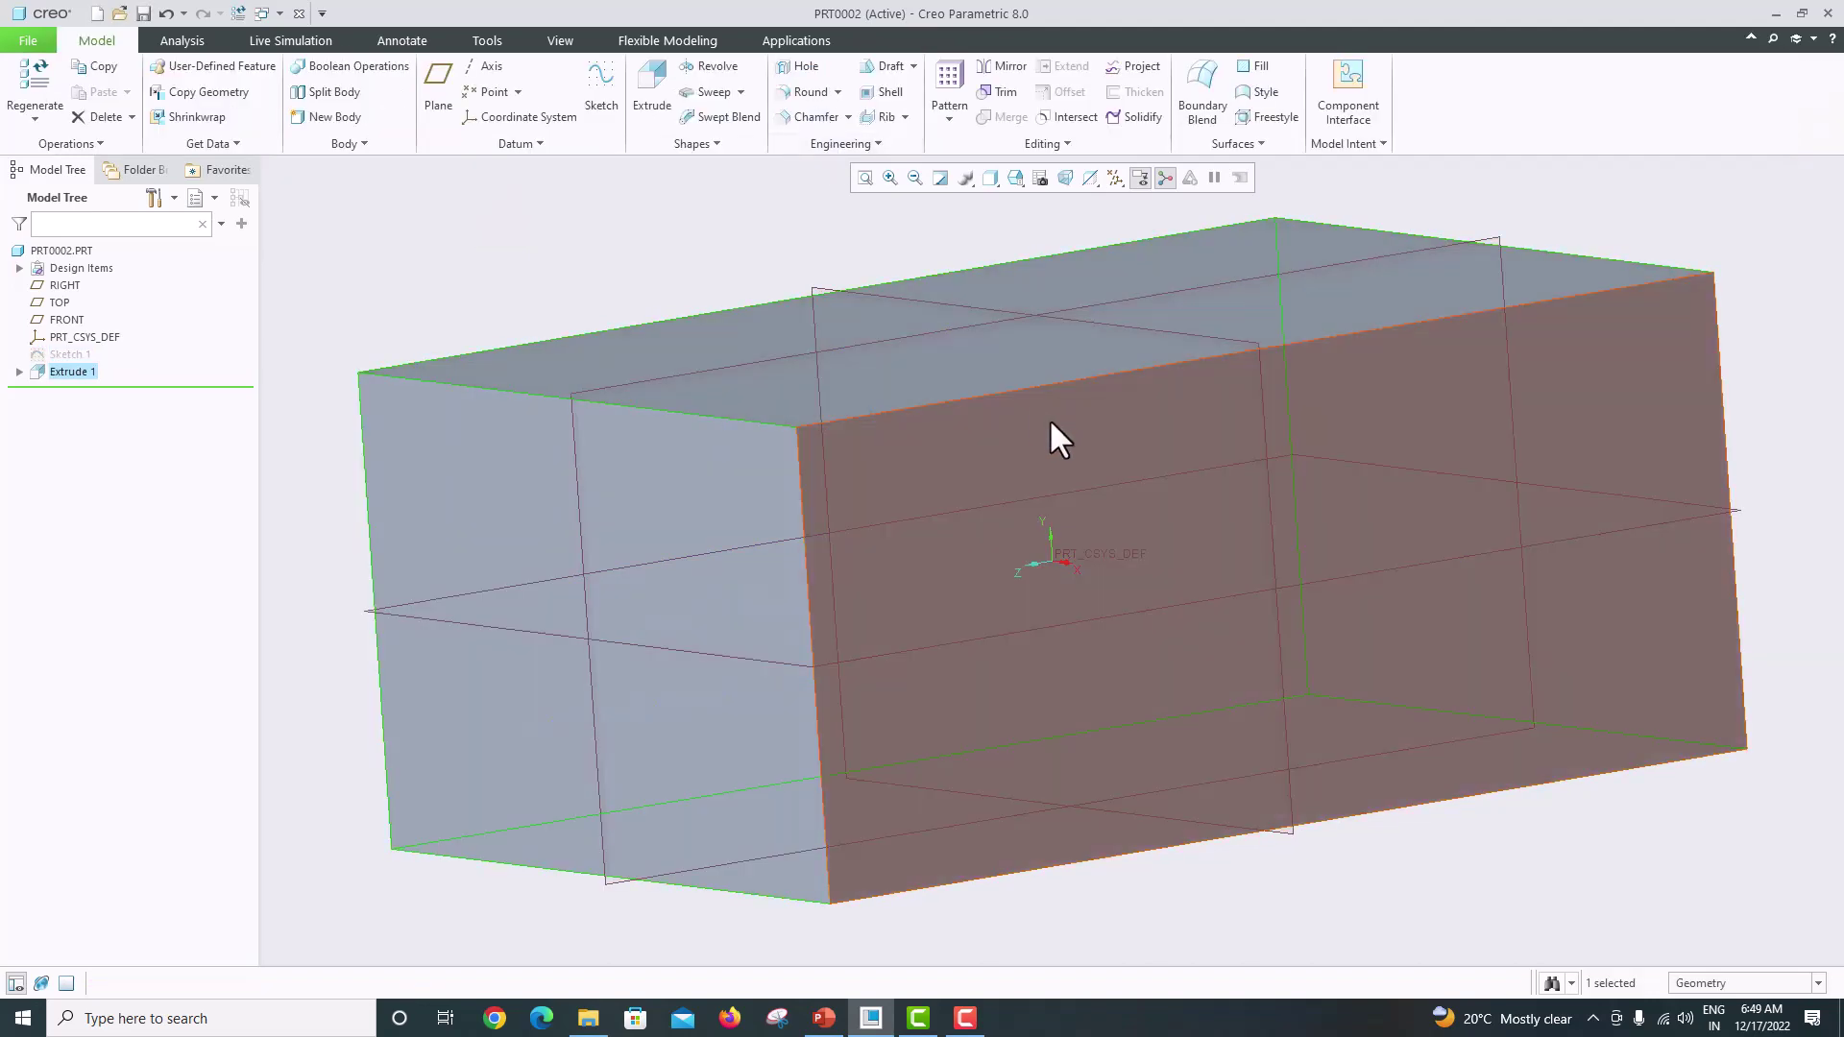
Step: Check the PowerPoint reference drawing and, back in Creo, start a sketch on the block's 50 × 32 mm front end face, viewed square-on
middle_drag(1049, 418, 978, 701)
click(823, 1018)
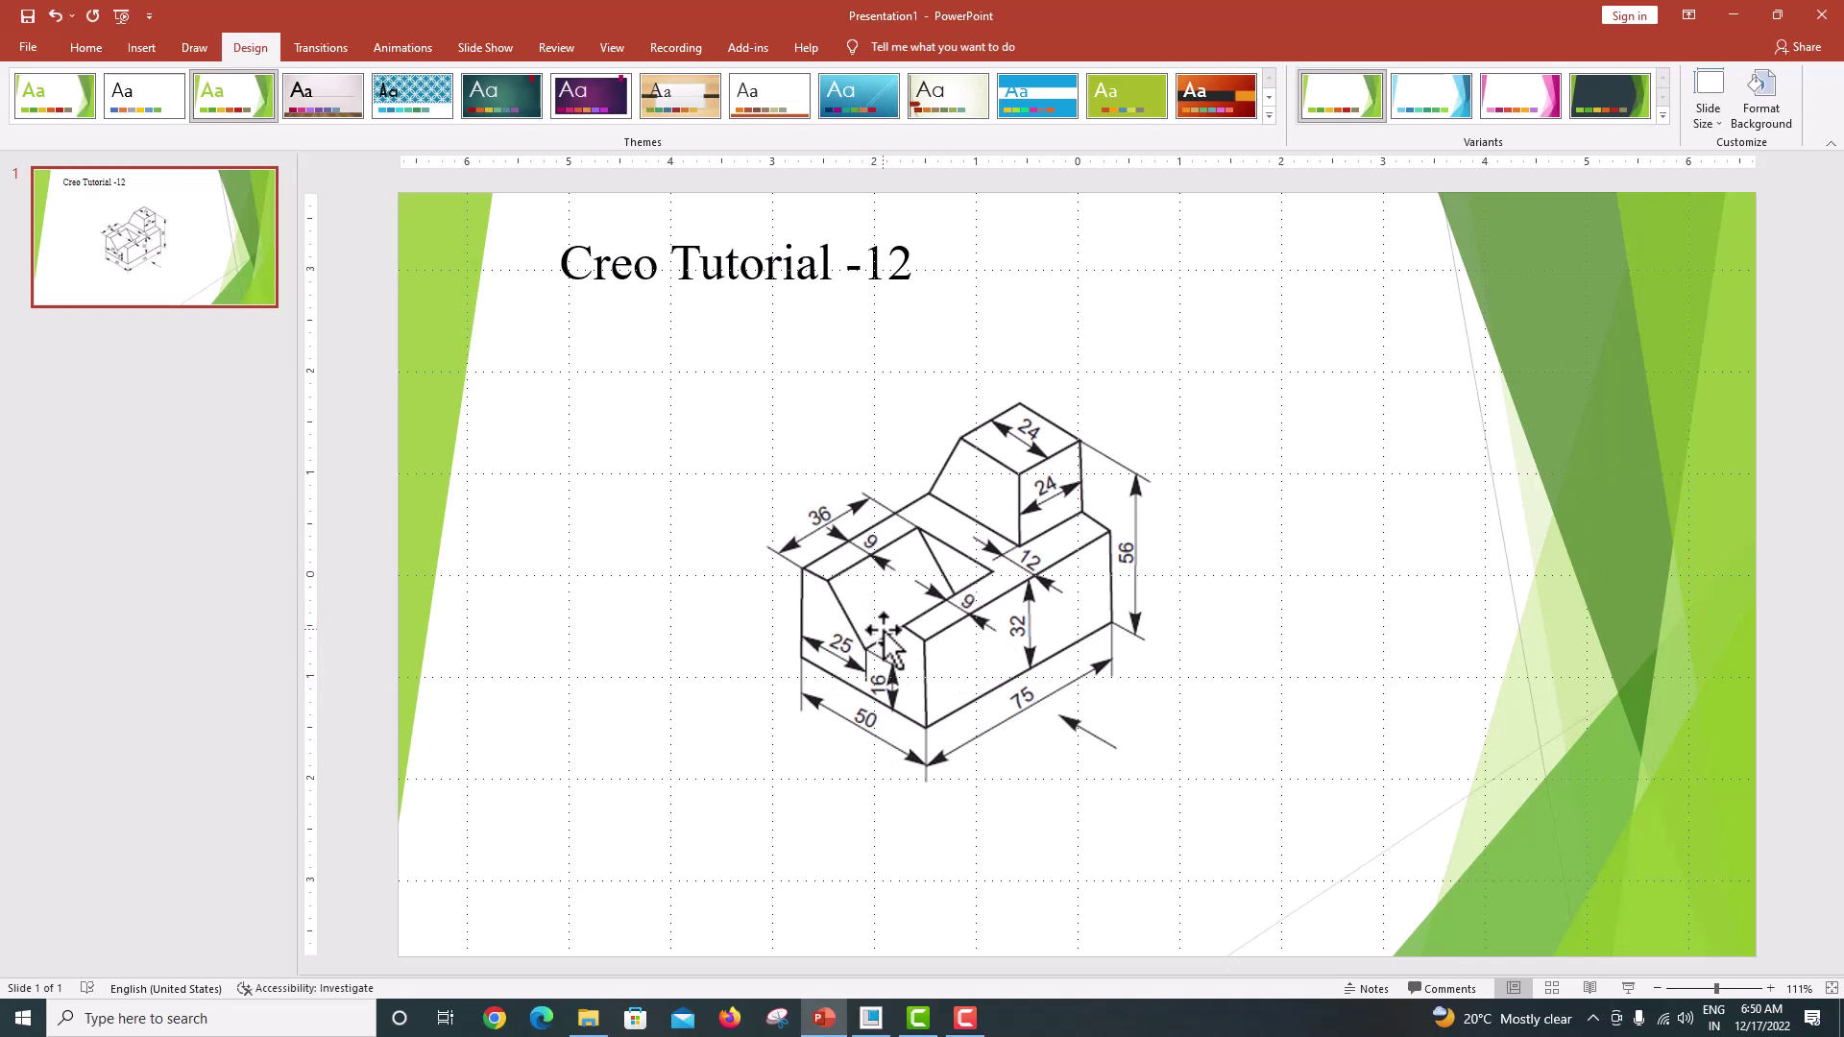
click(915, 1020)
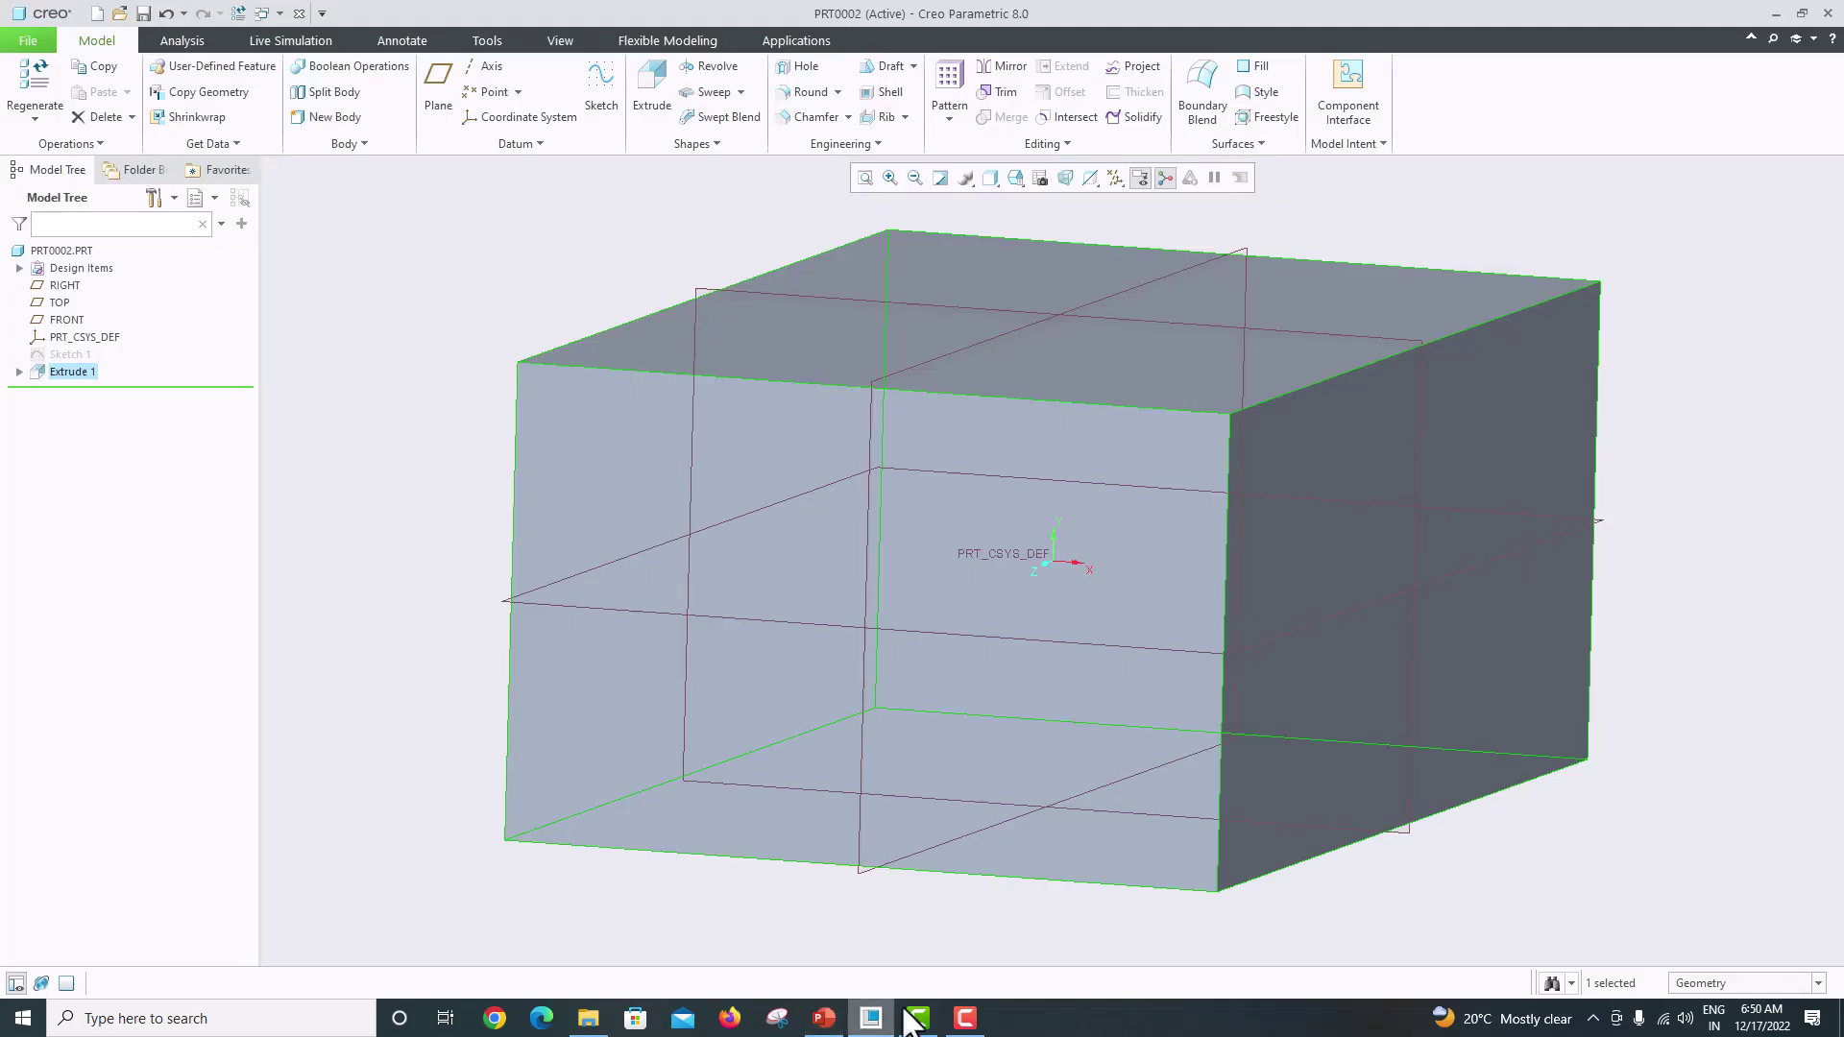
click(964, 574)
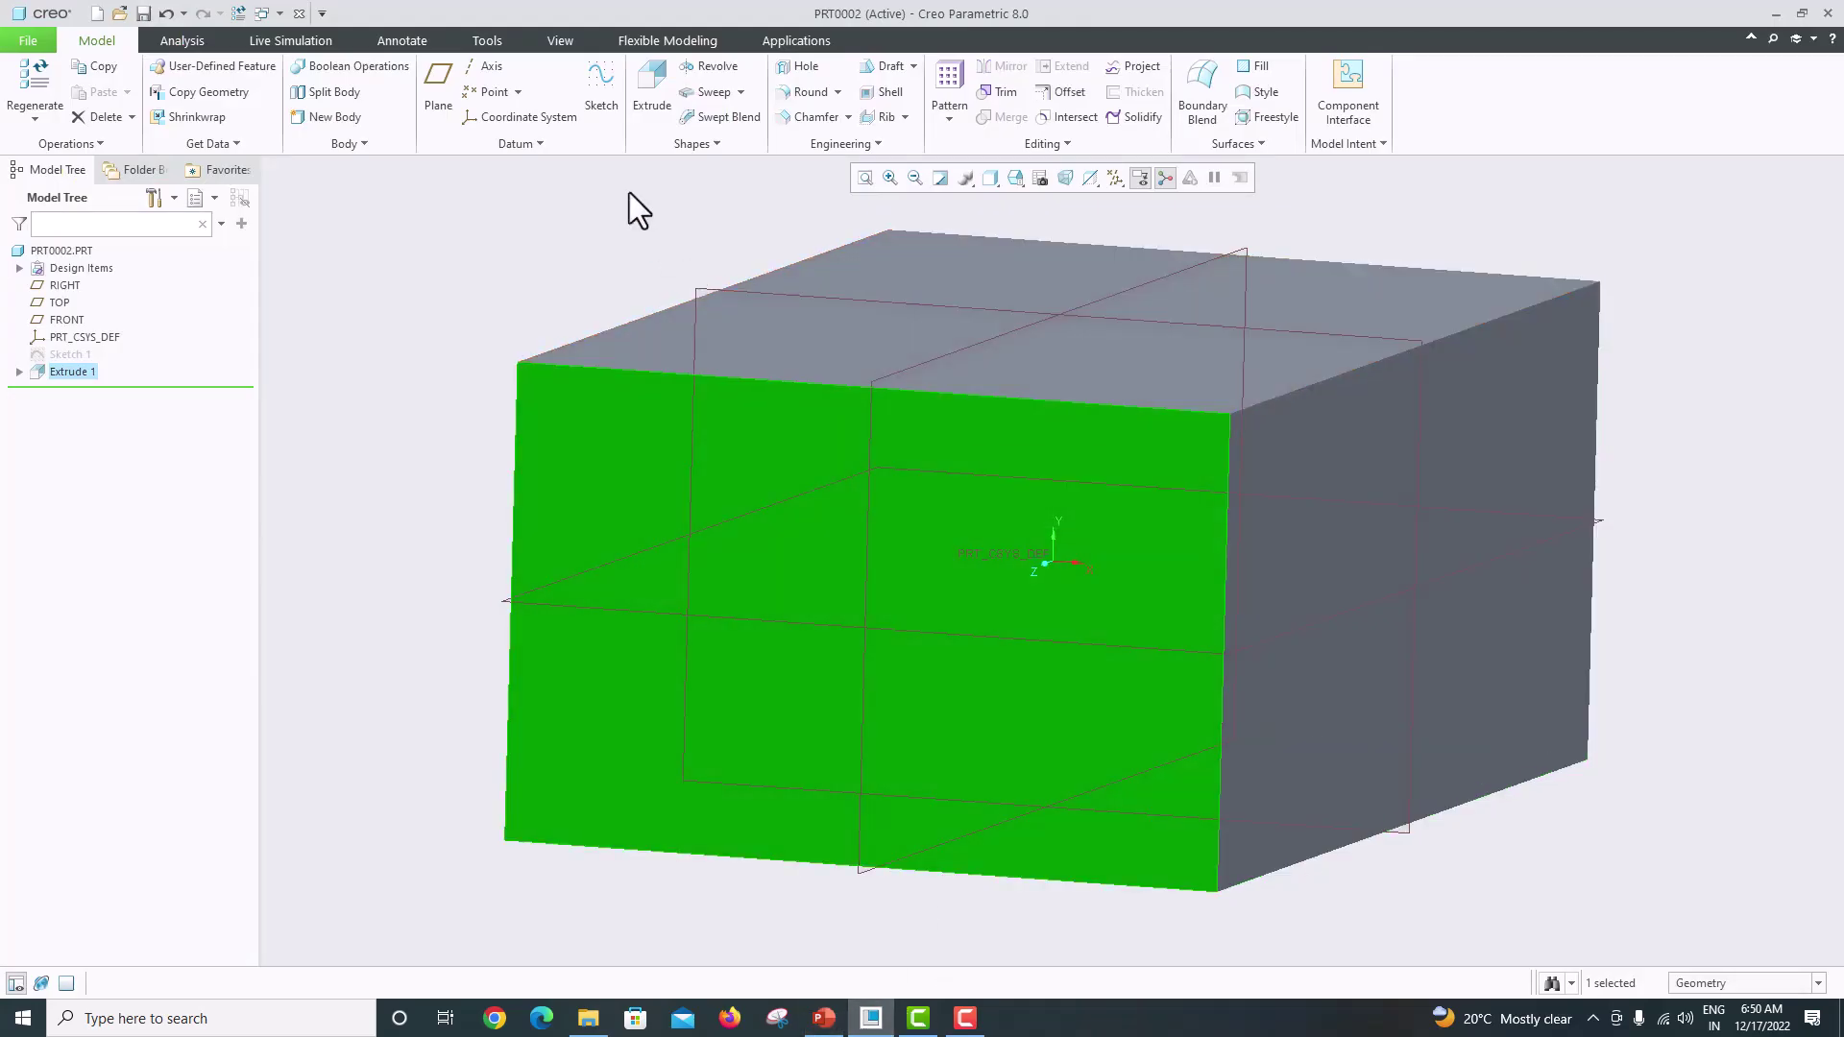
click(601, 107)
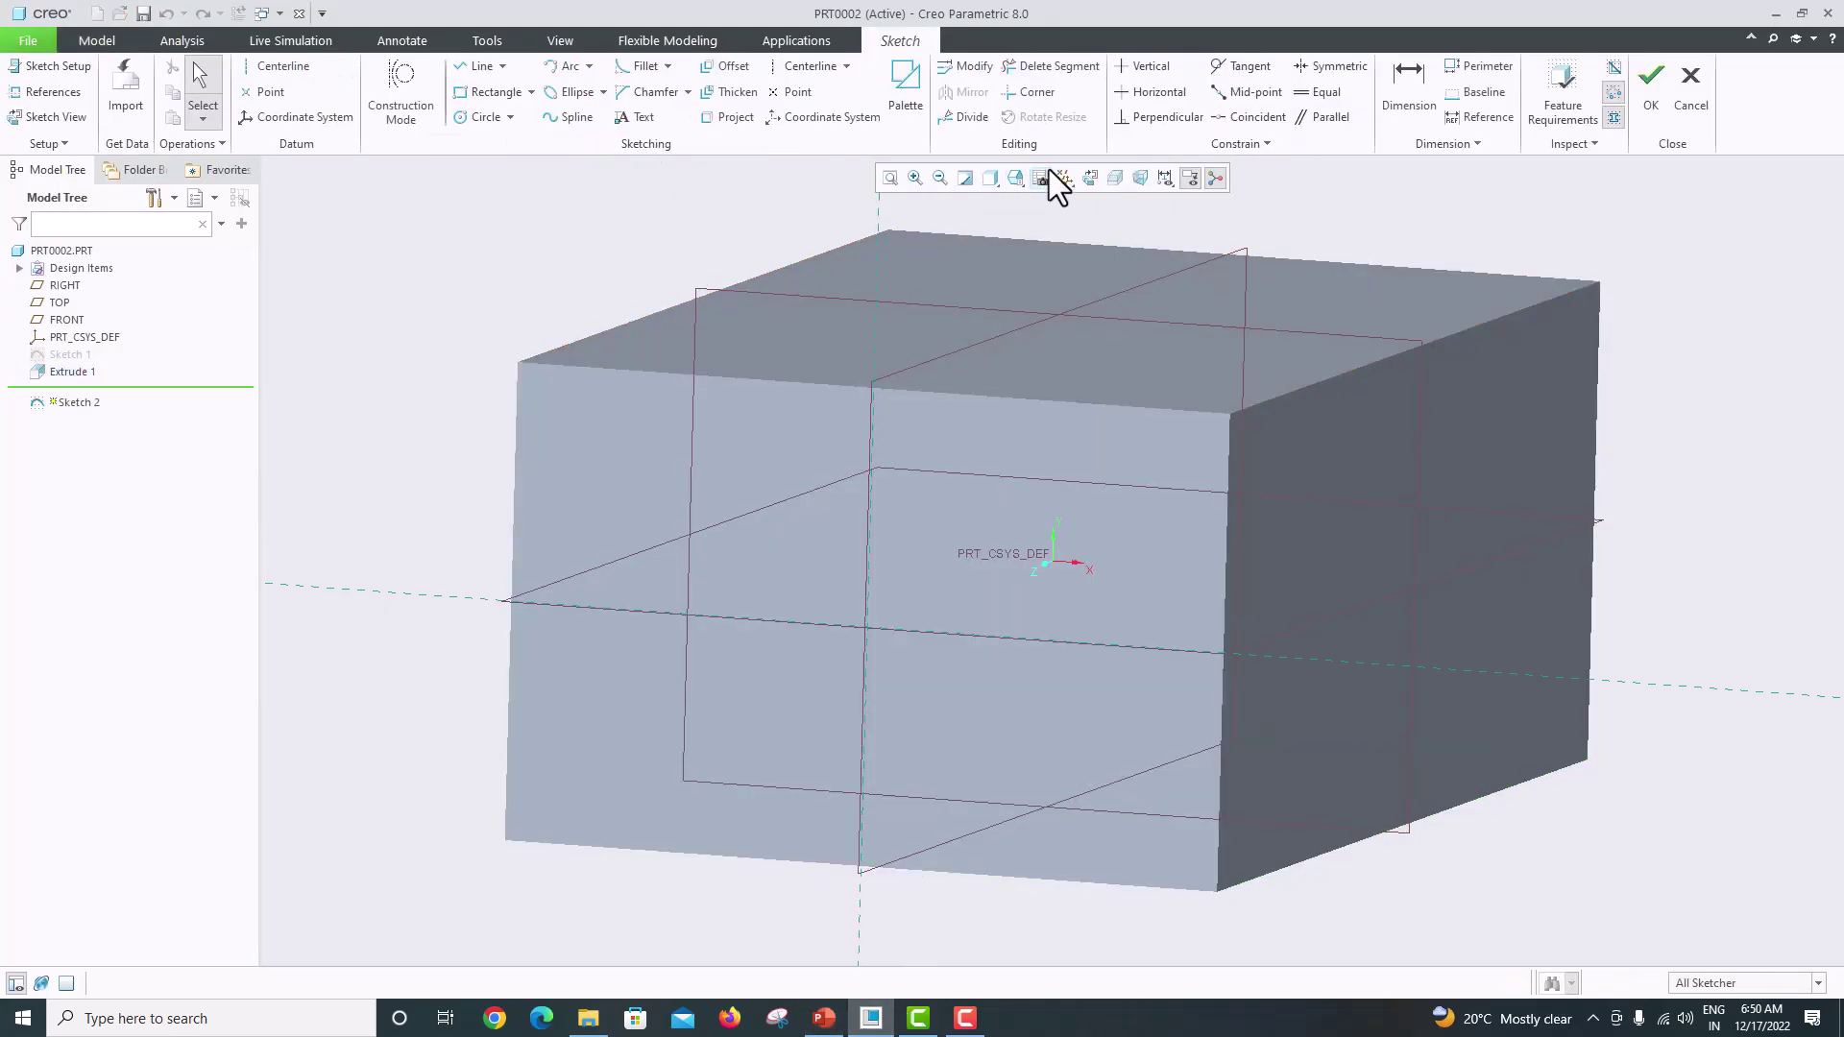
click(1083, 177)
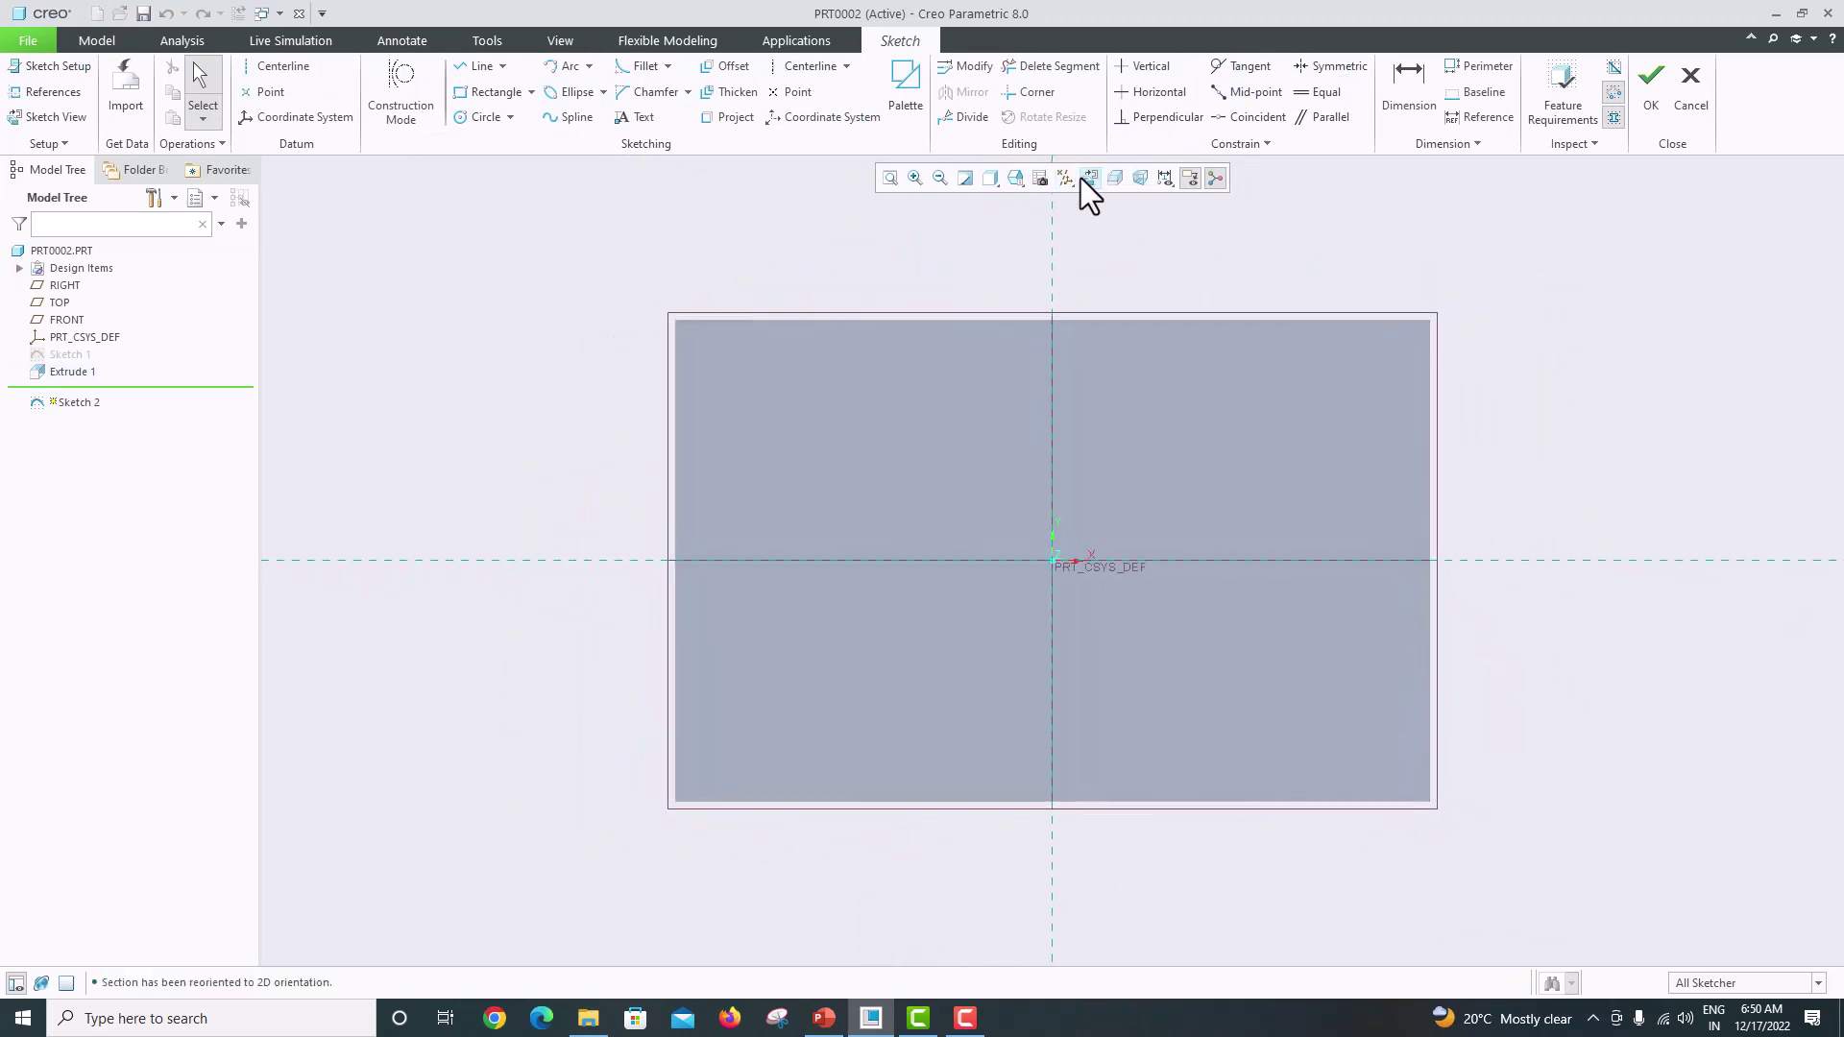
Step: Add all four outer edges of the block's front end face as sketch references
click(35, 94)
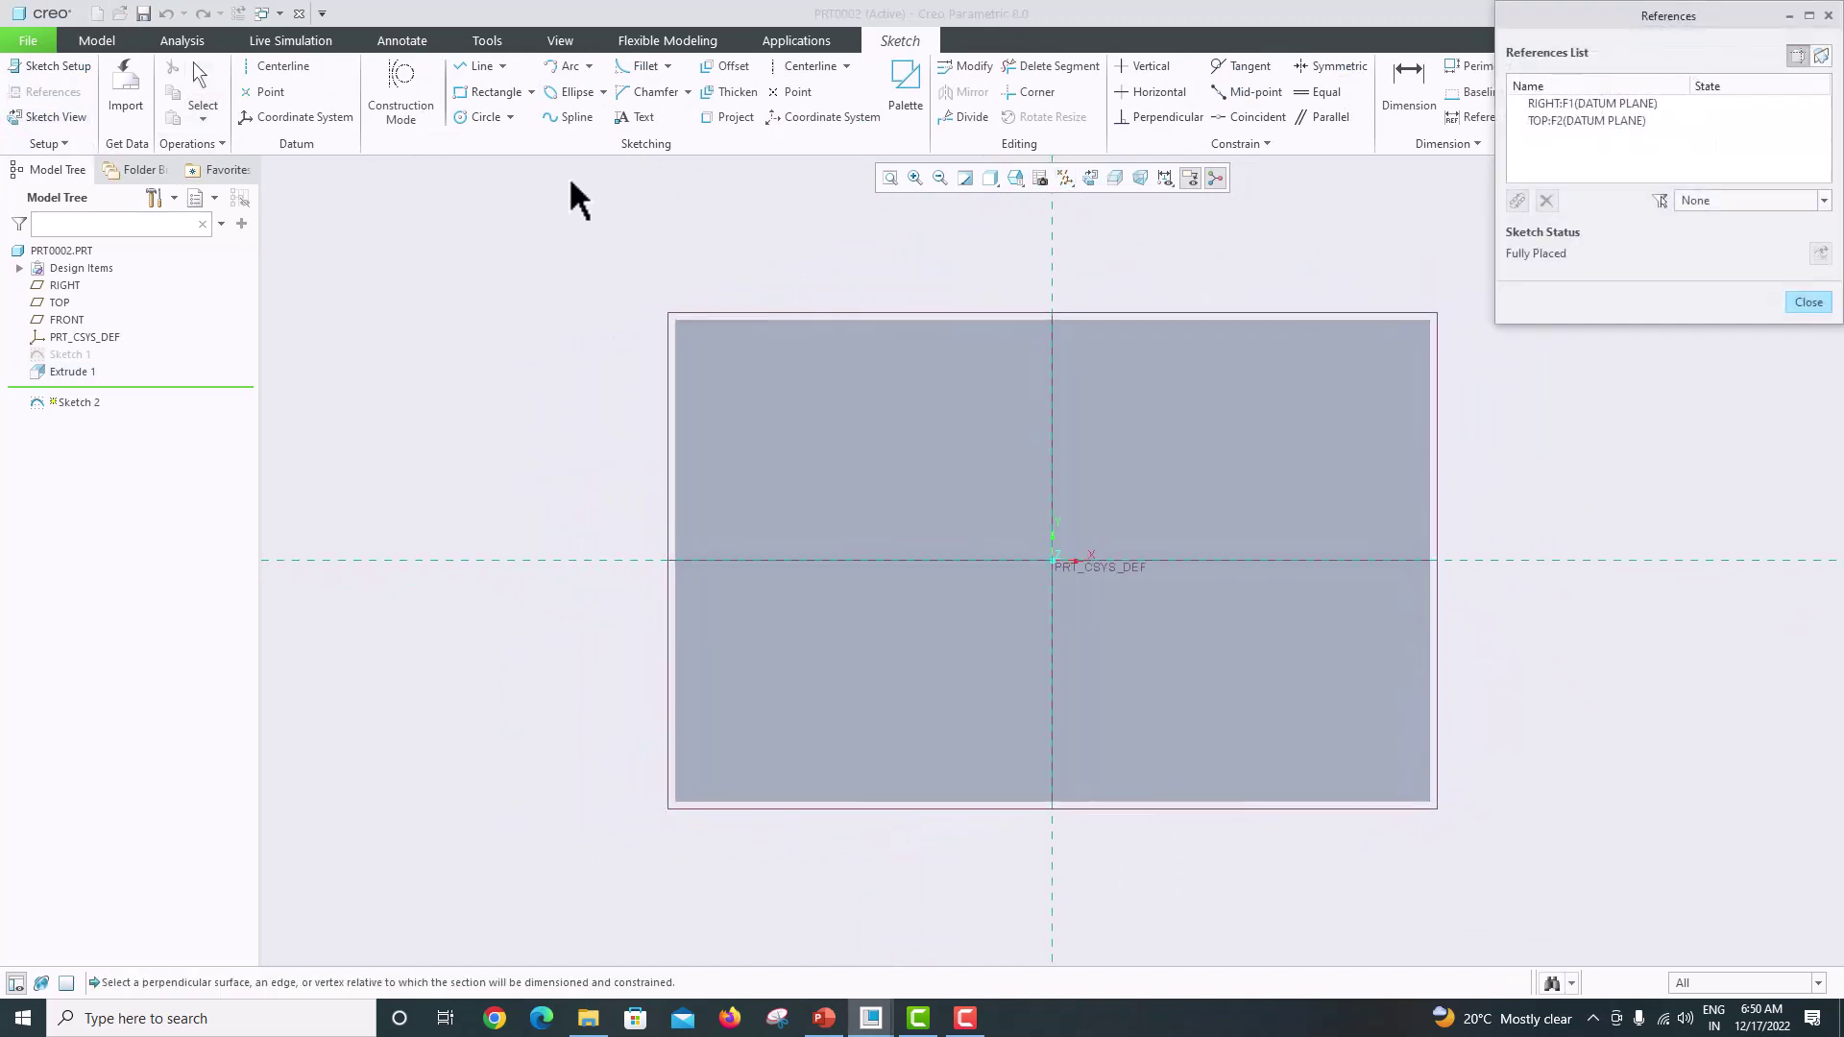
click(787, 317)
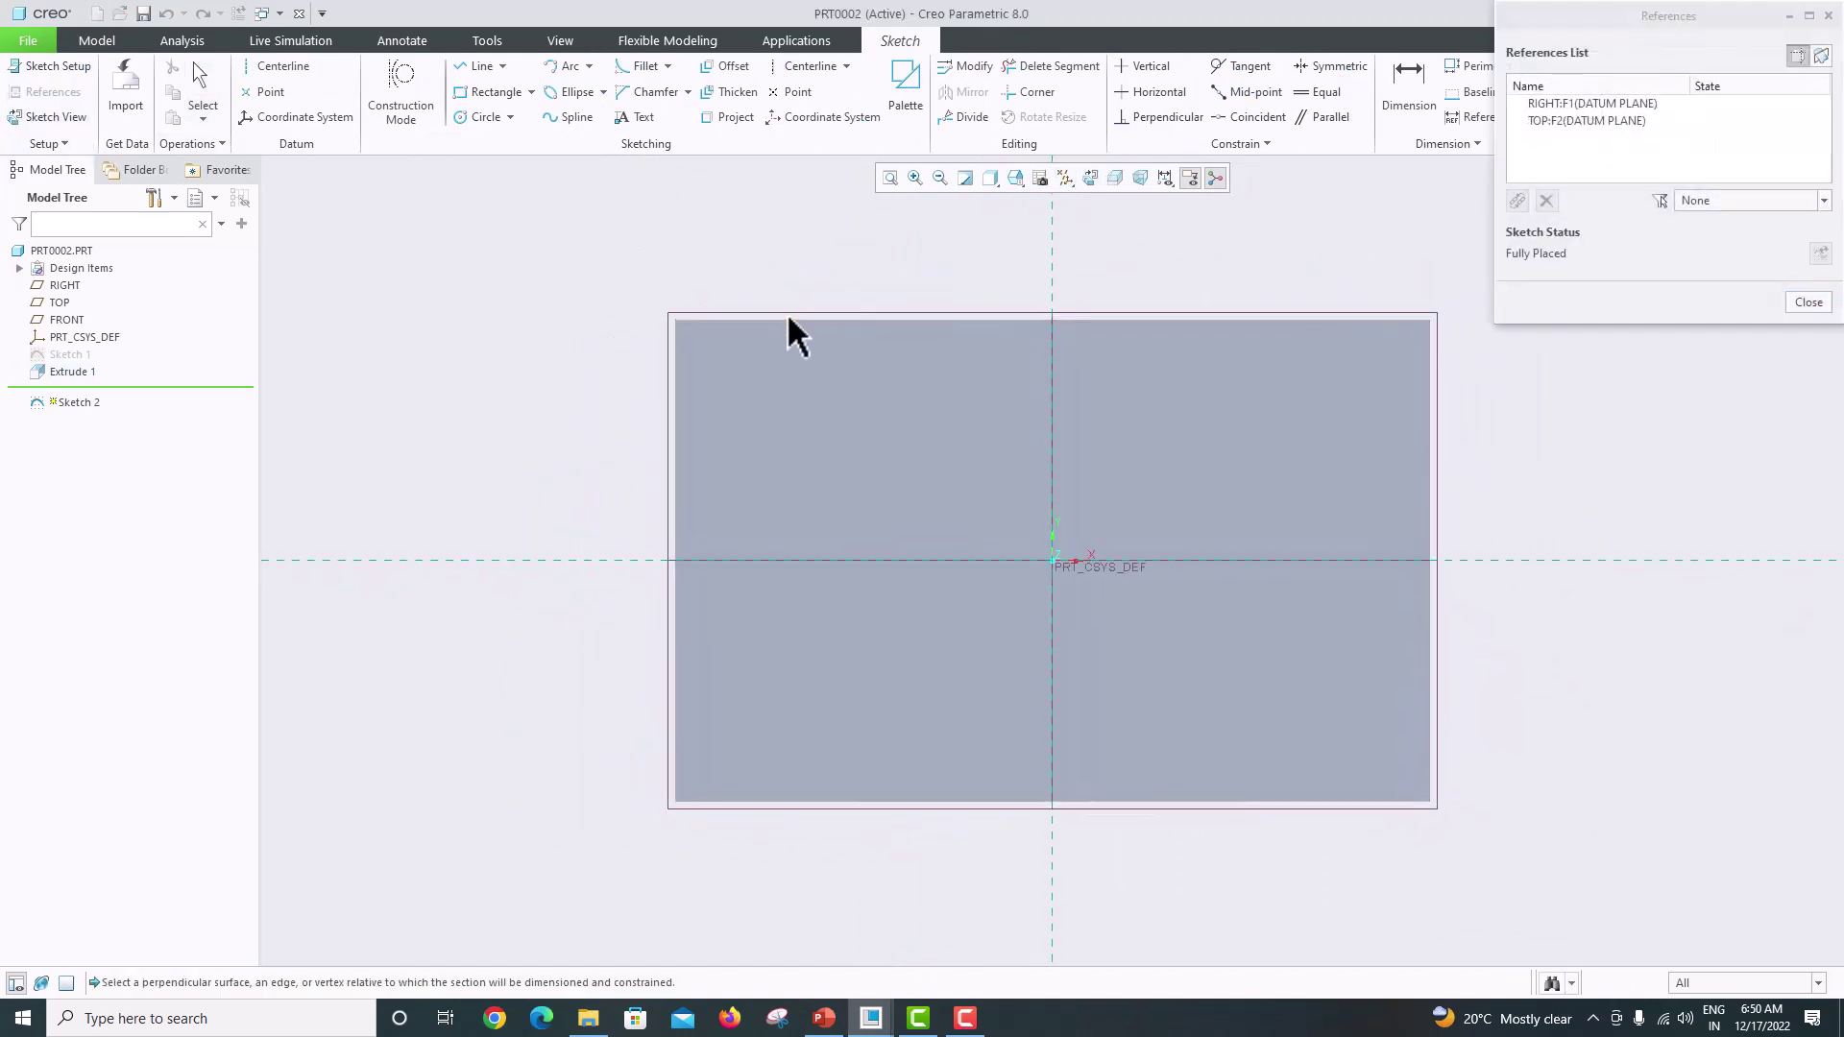
click(676, 401)
click(782, 800)
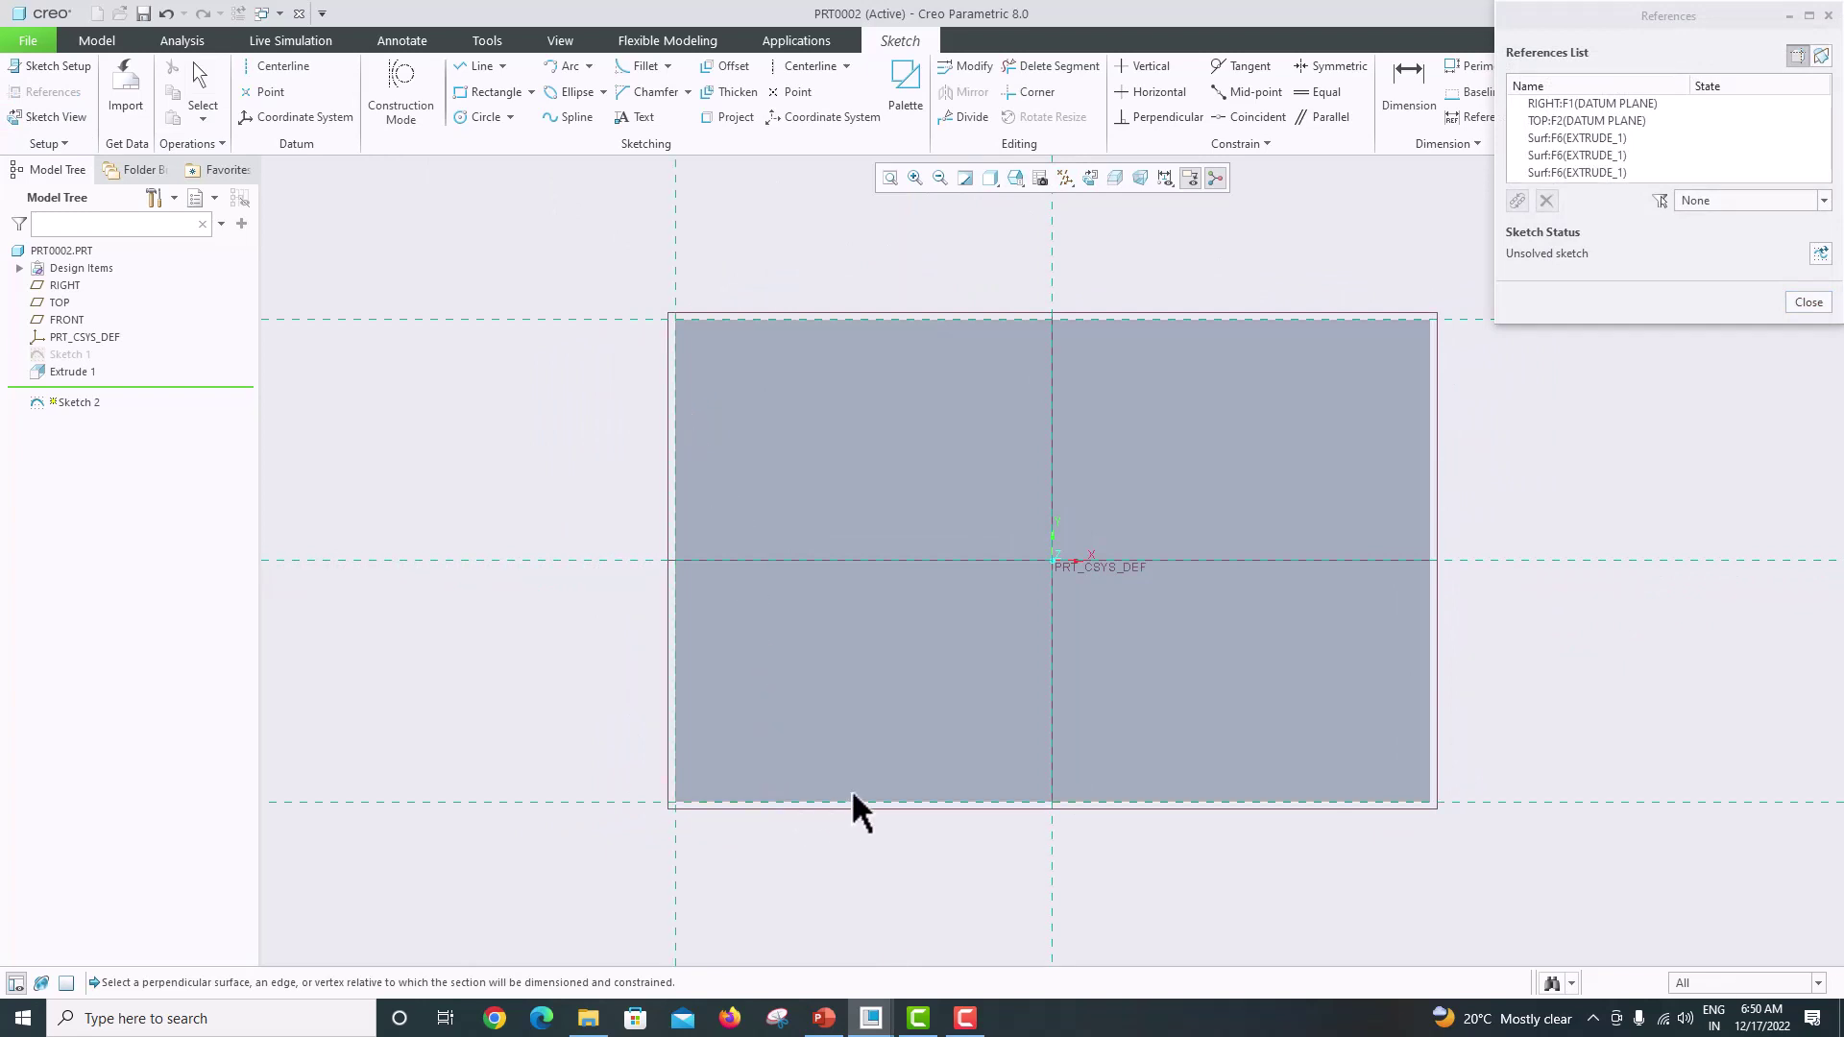
click(1430, 701)
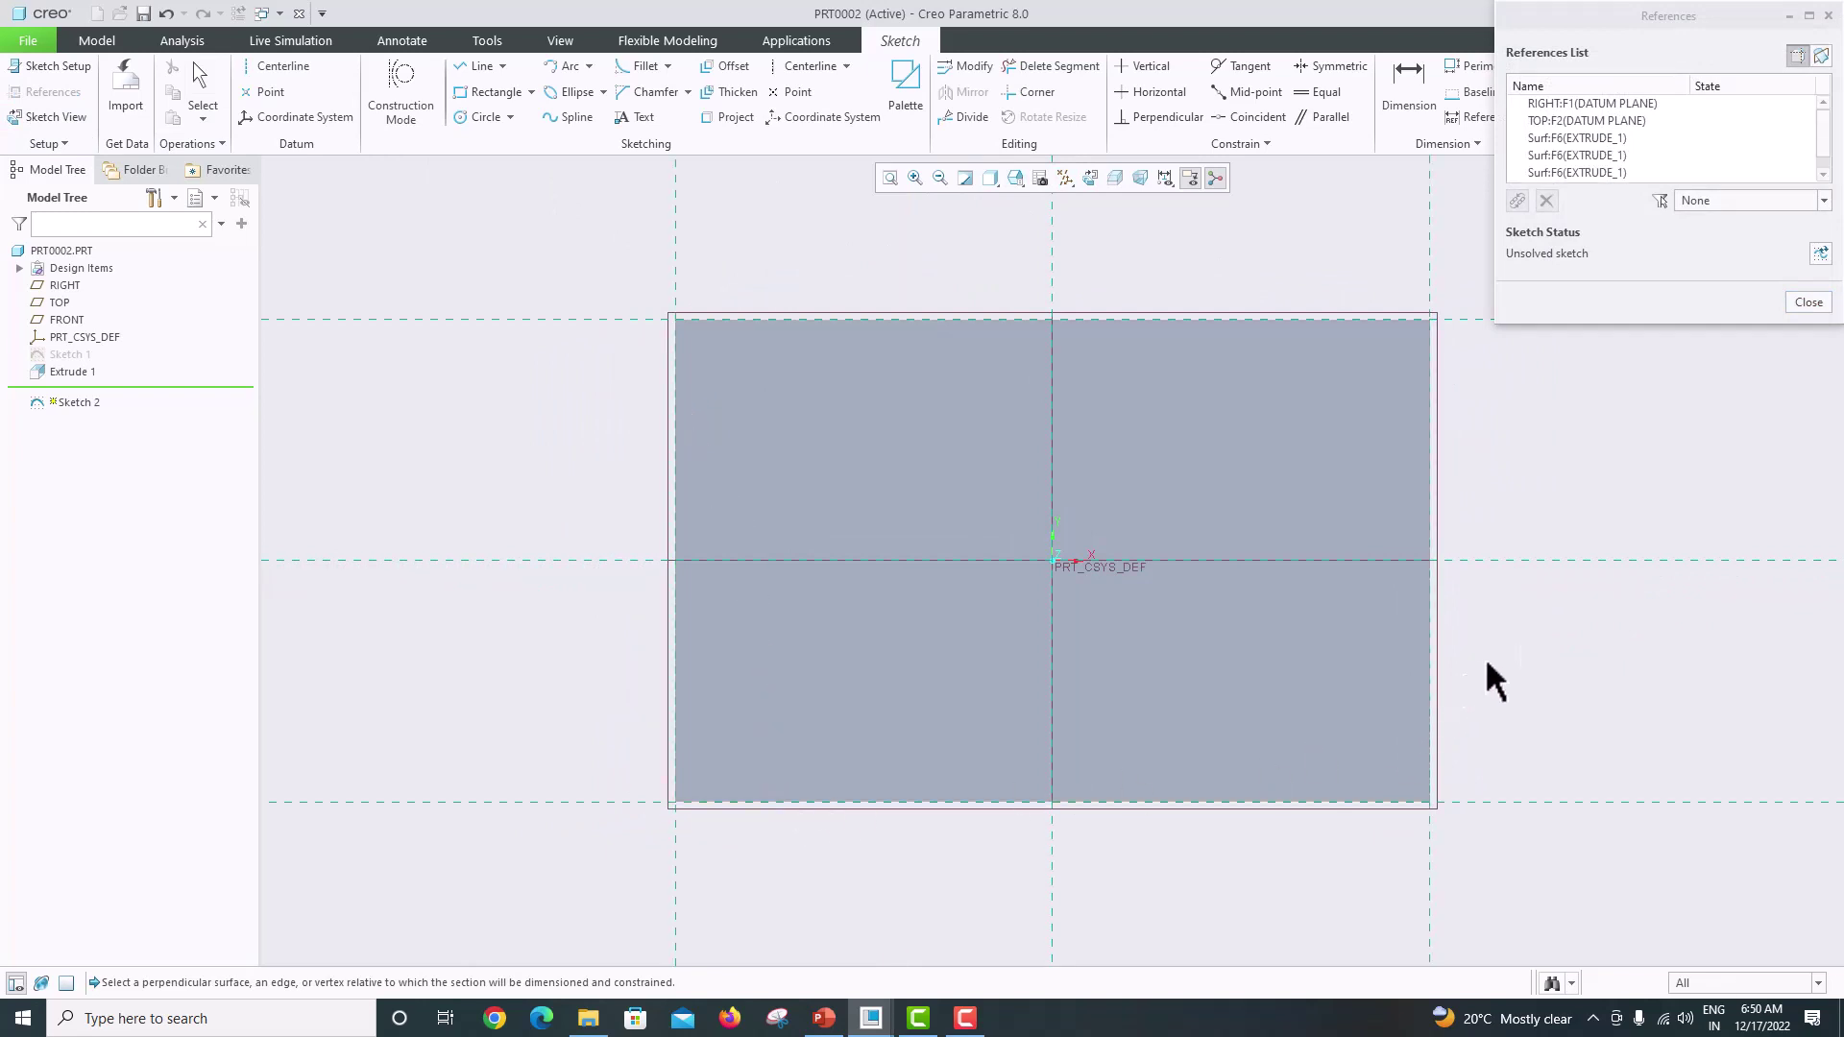
click(1809, 304)
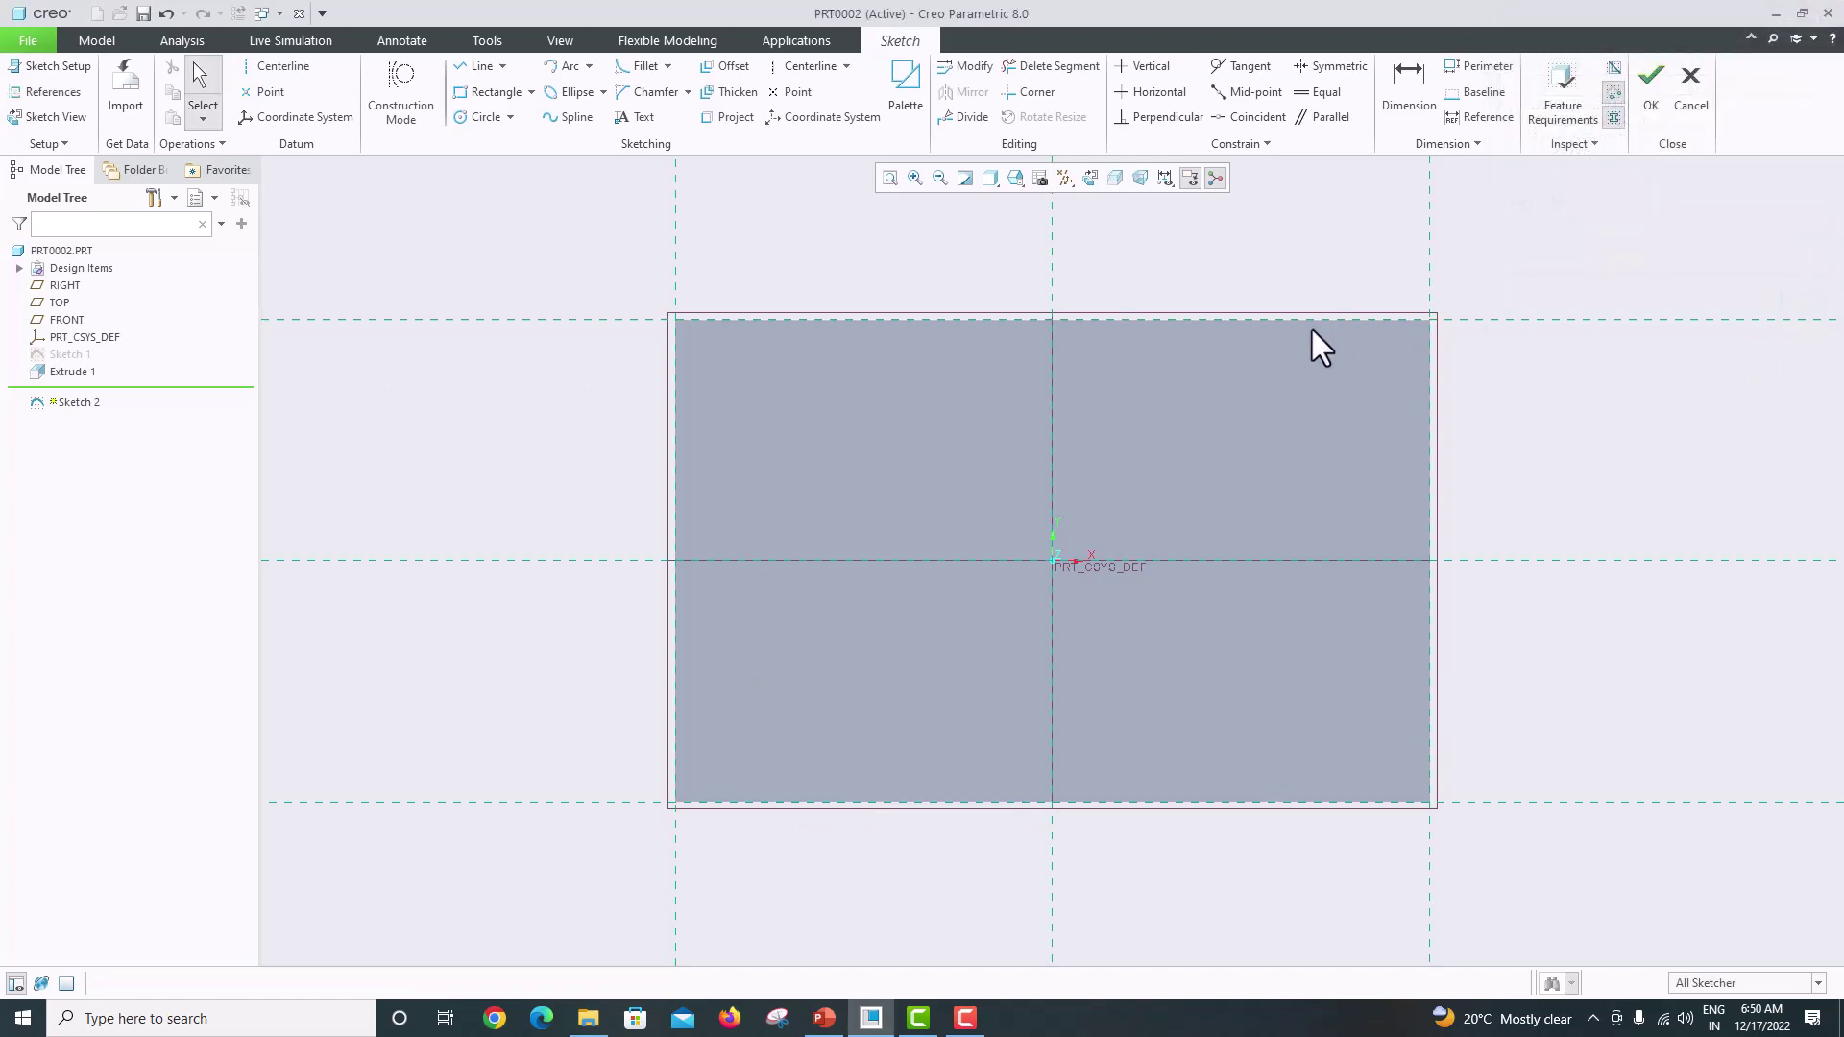
Step: Check the PowerPoint drawing and, in Creo, sketch a closed downward triangle about 25 mm wide along the face's top edge, apex on the vertical reference
click(824, 1018)
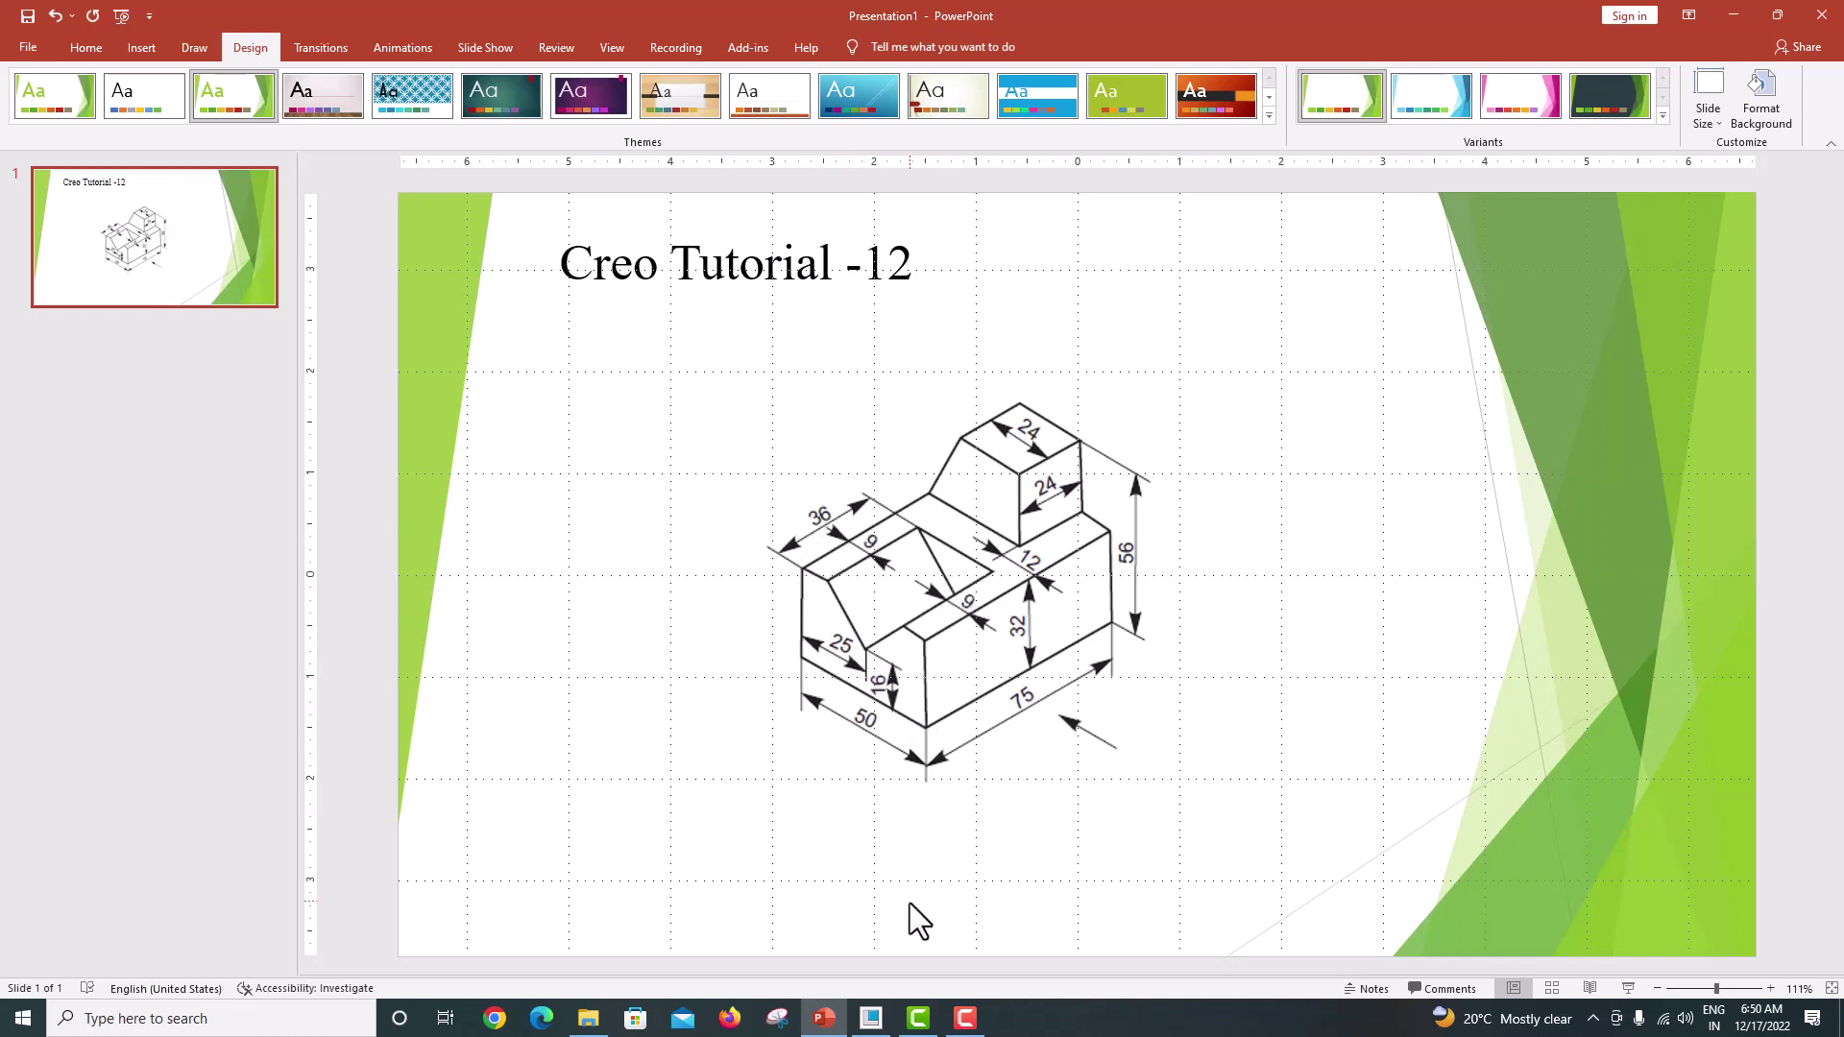
click(871, 1018)
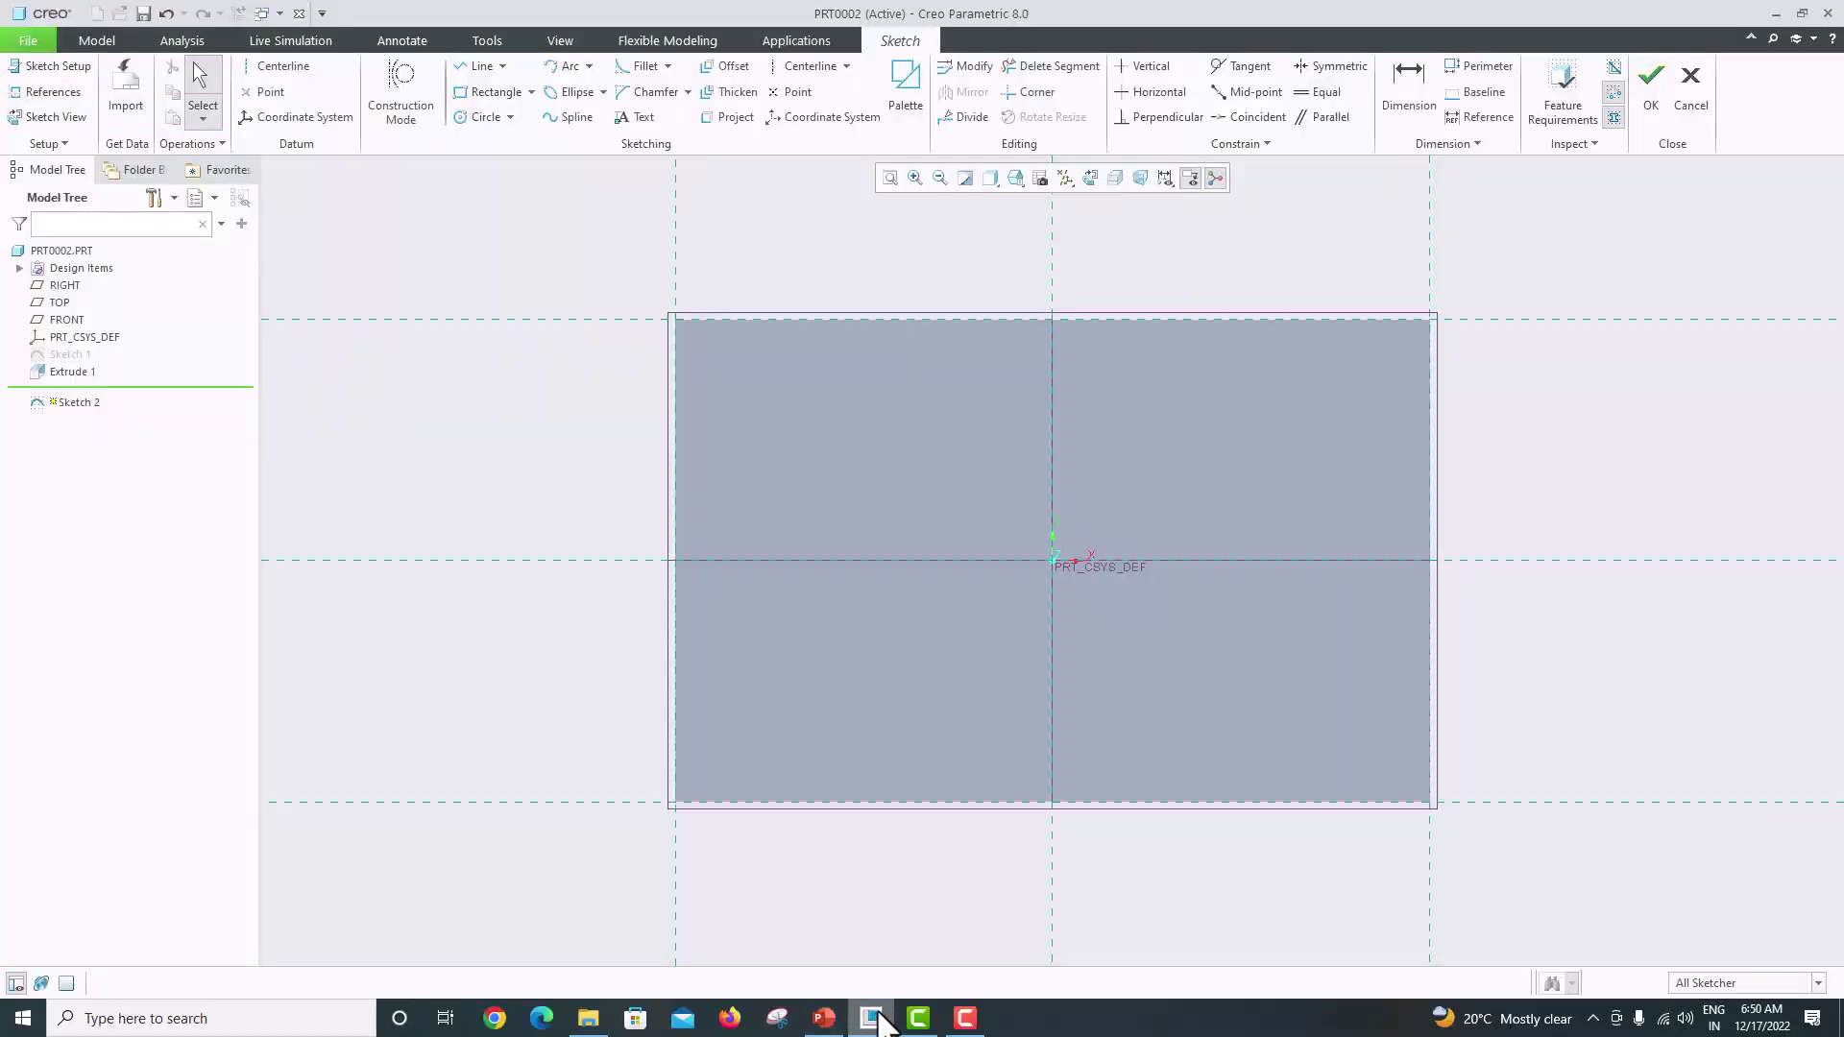
click(480, 67)
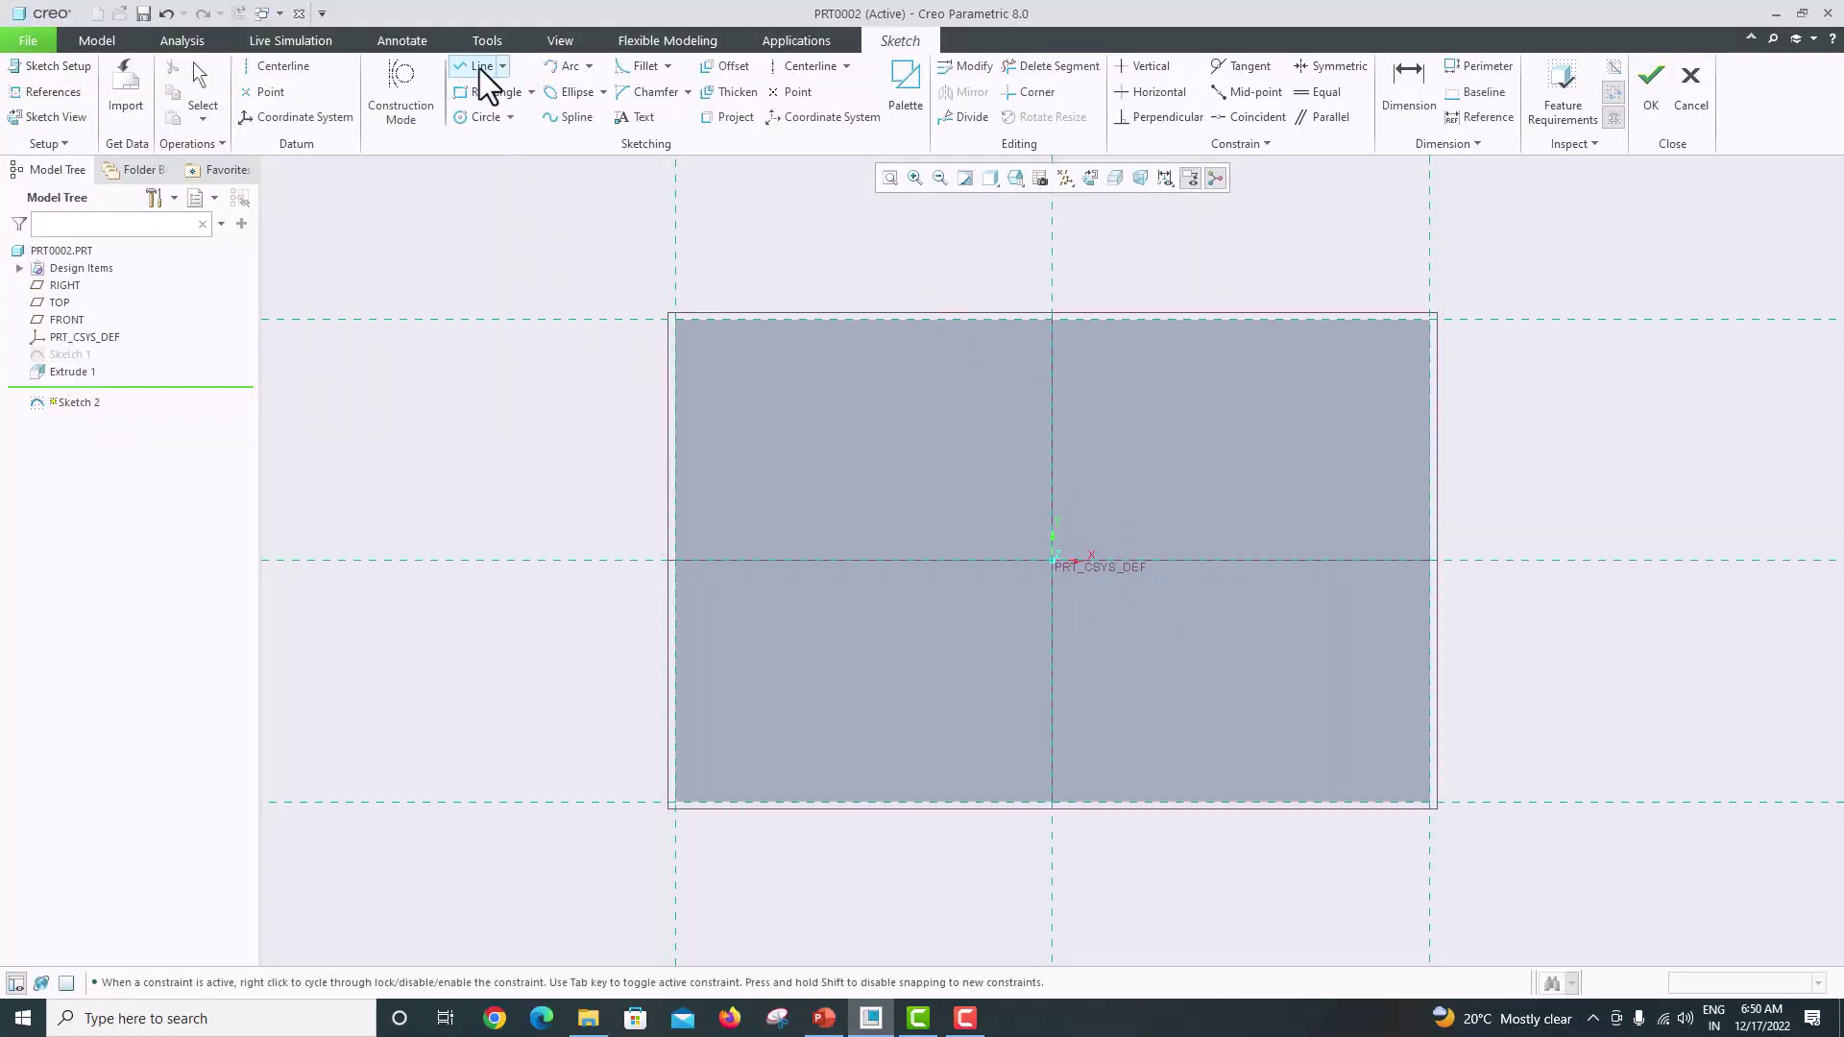
click(839, 322)
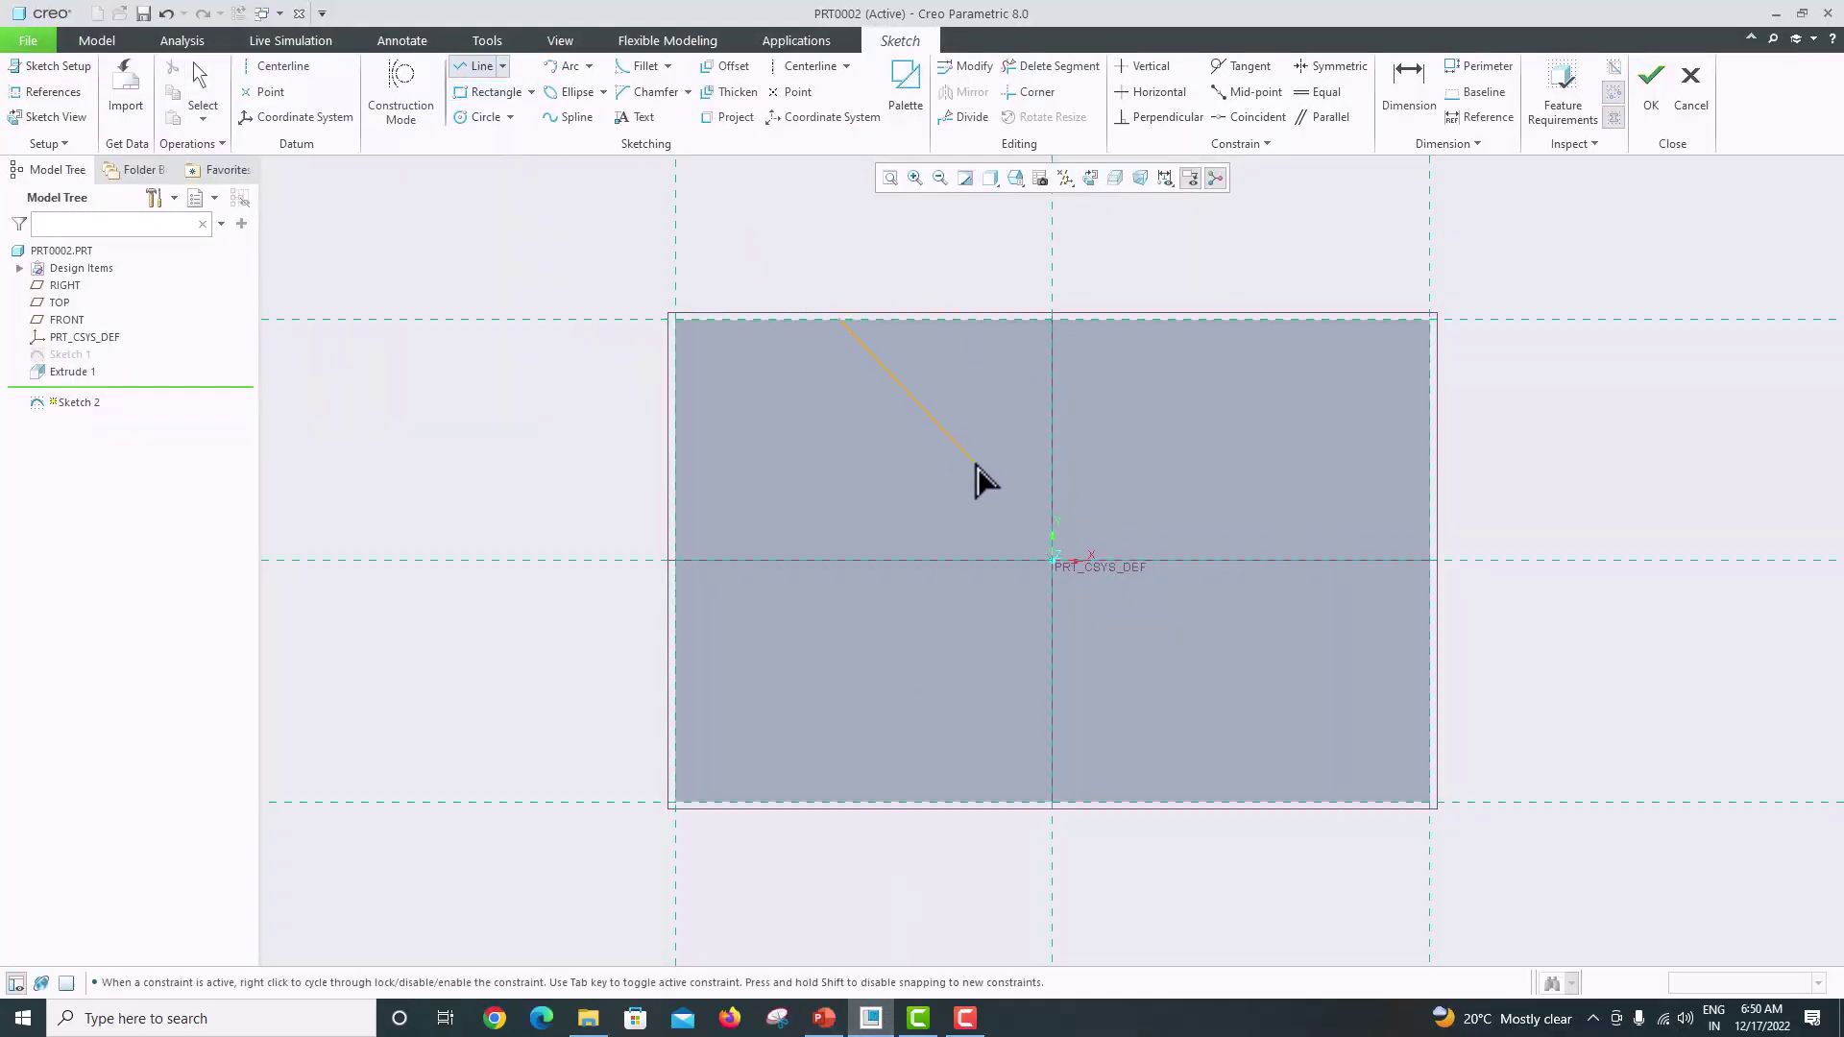
click(1051, 643)
click(1212, 319)
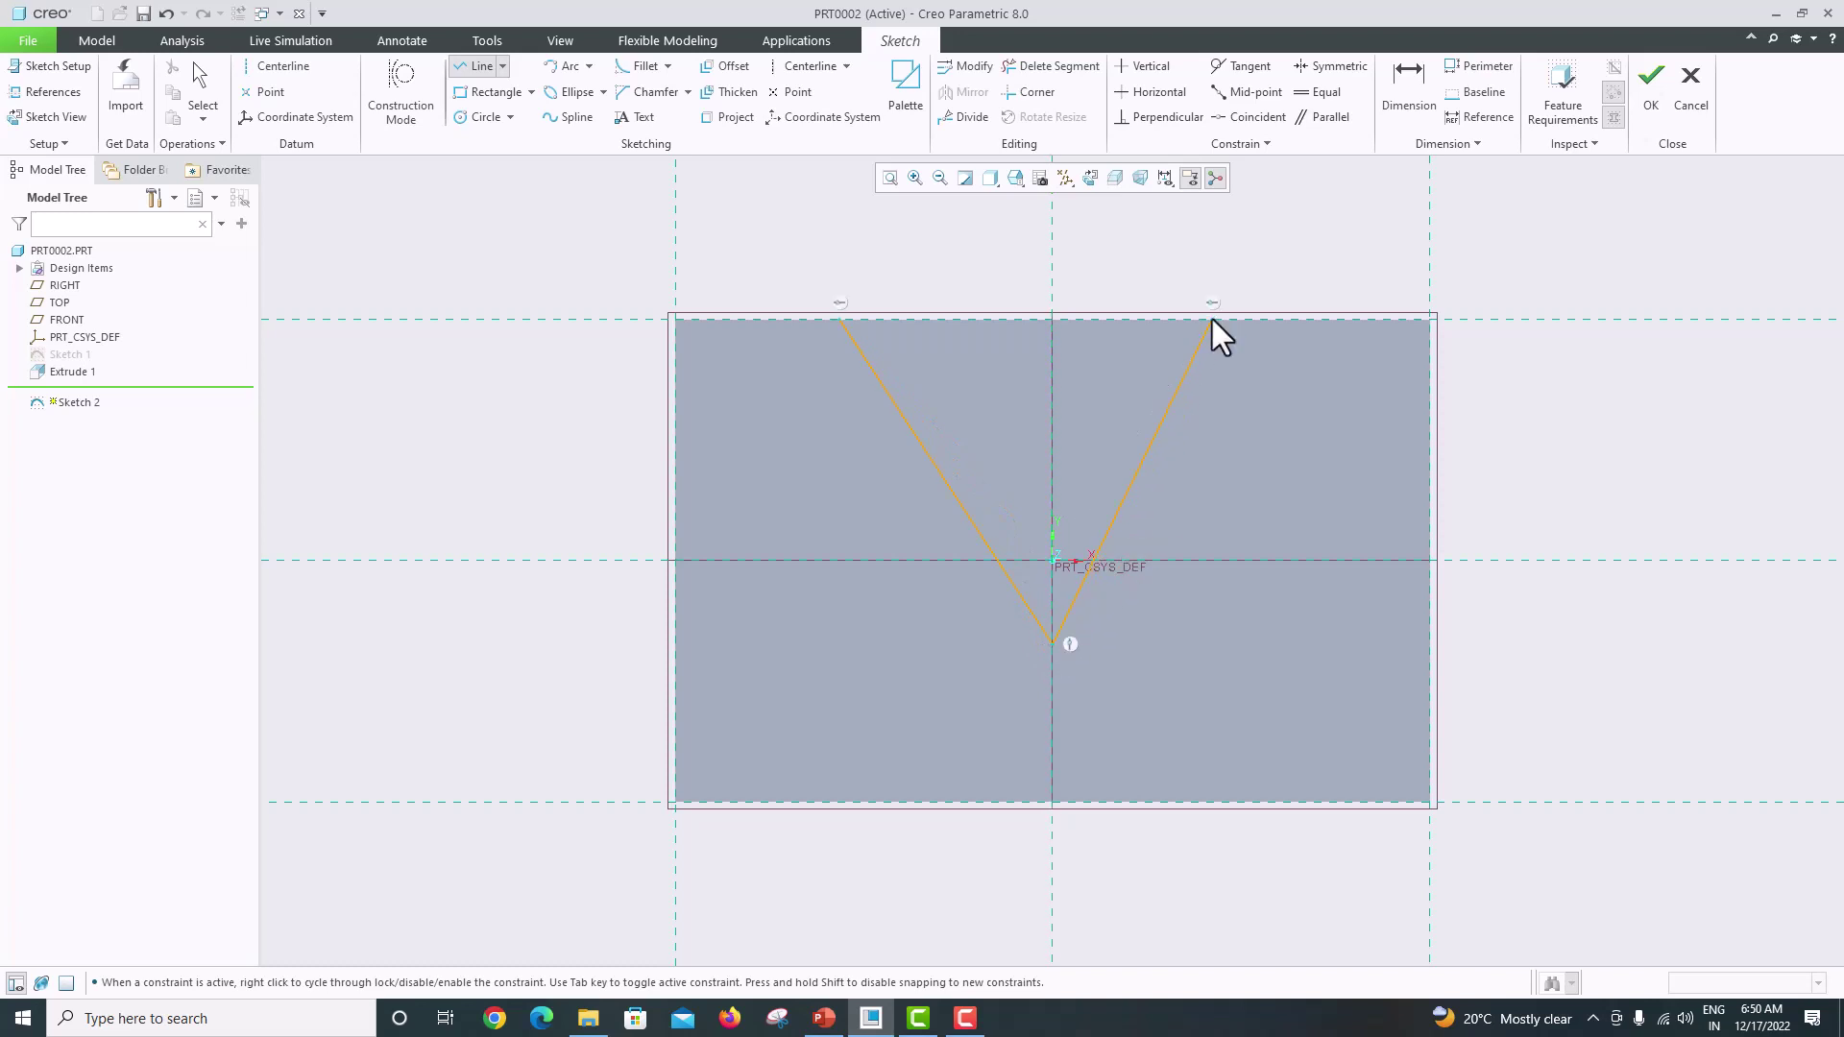
click(840, 320)
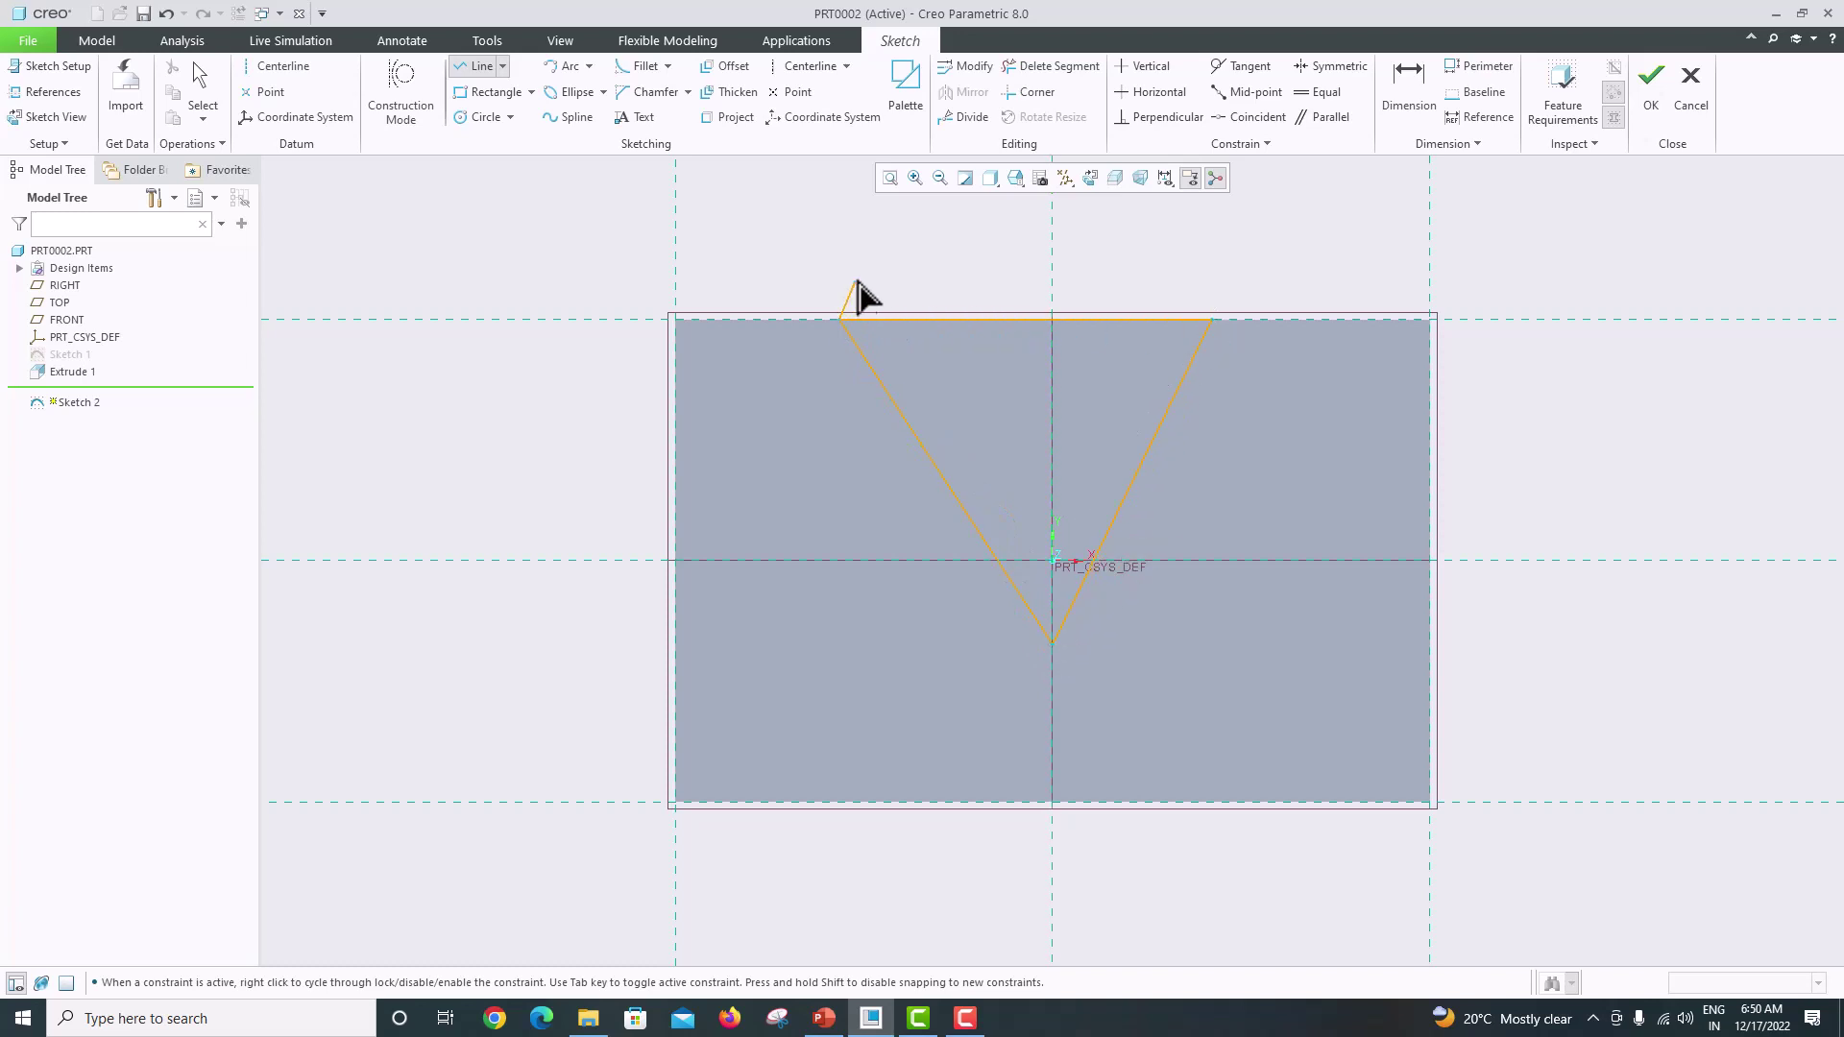
middle_click(889, 239)
middle_click(1338, 417)
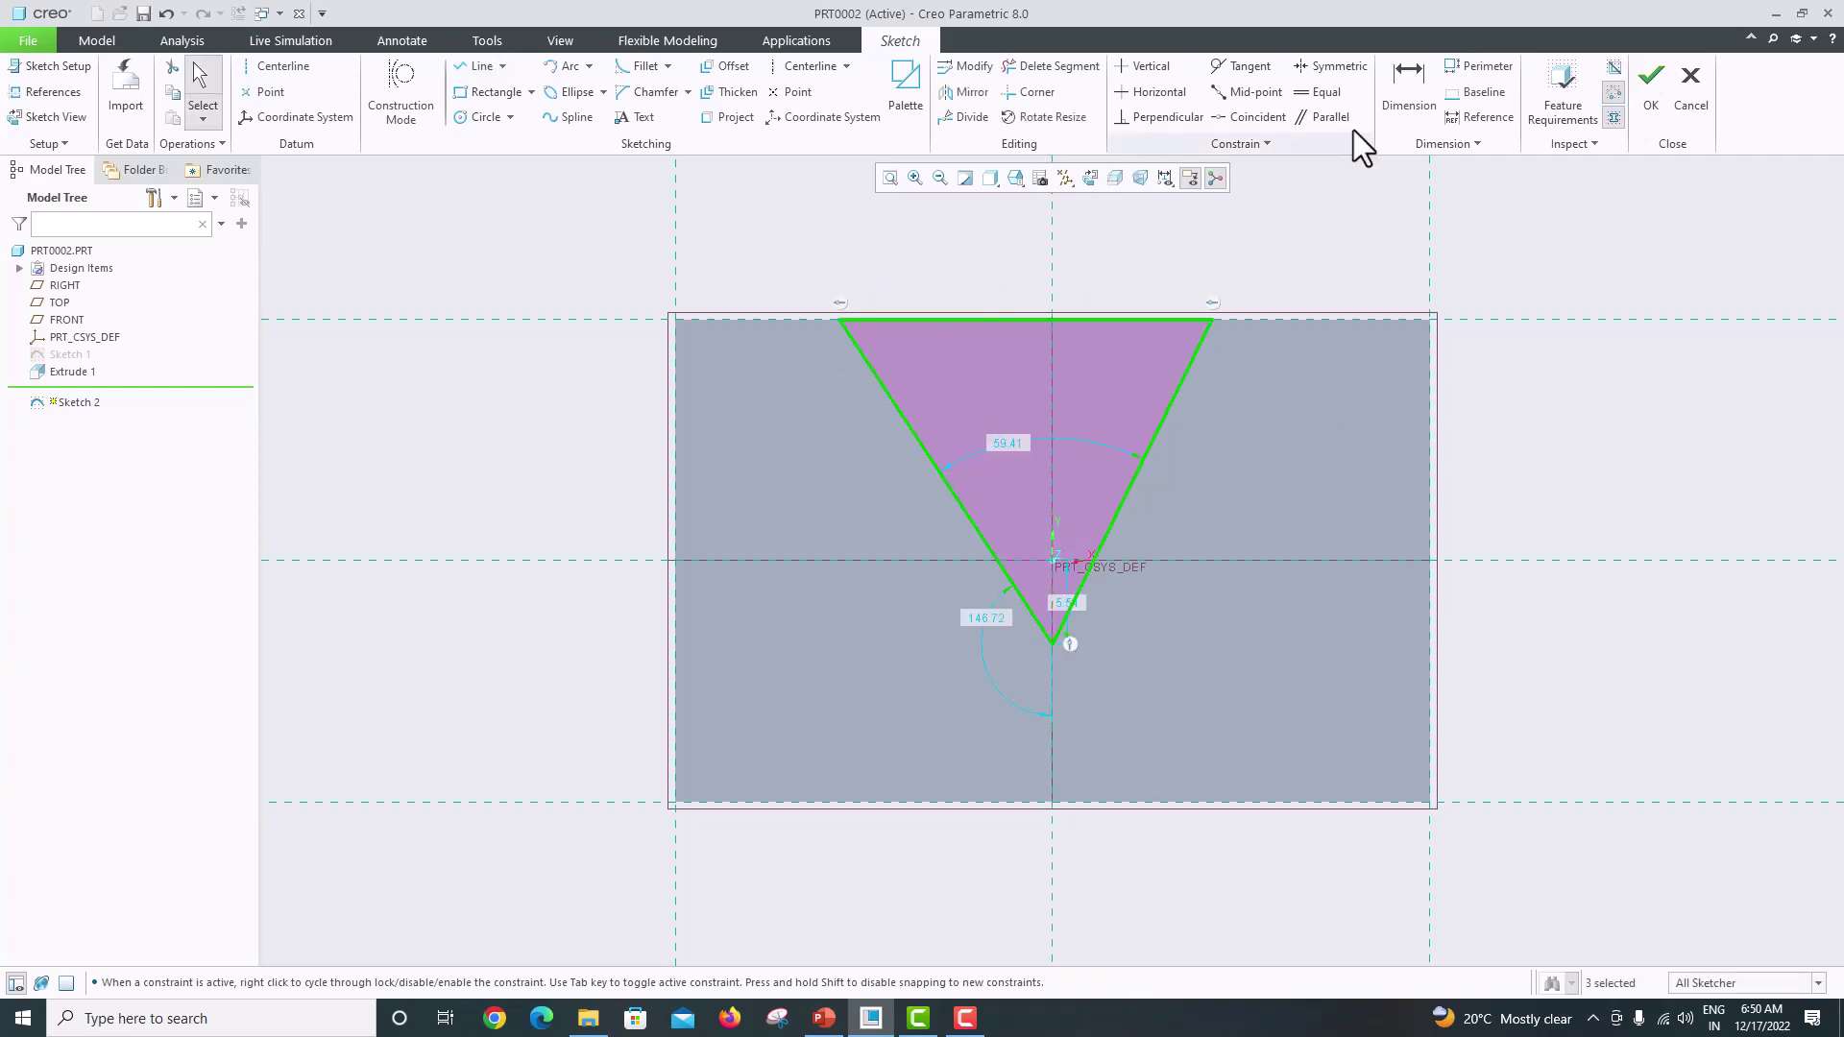
Step: Dimension the height of the triangle's apex above the face's bottom edge and set it to 16 mm
click(1426, 91)
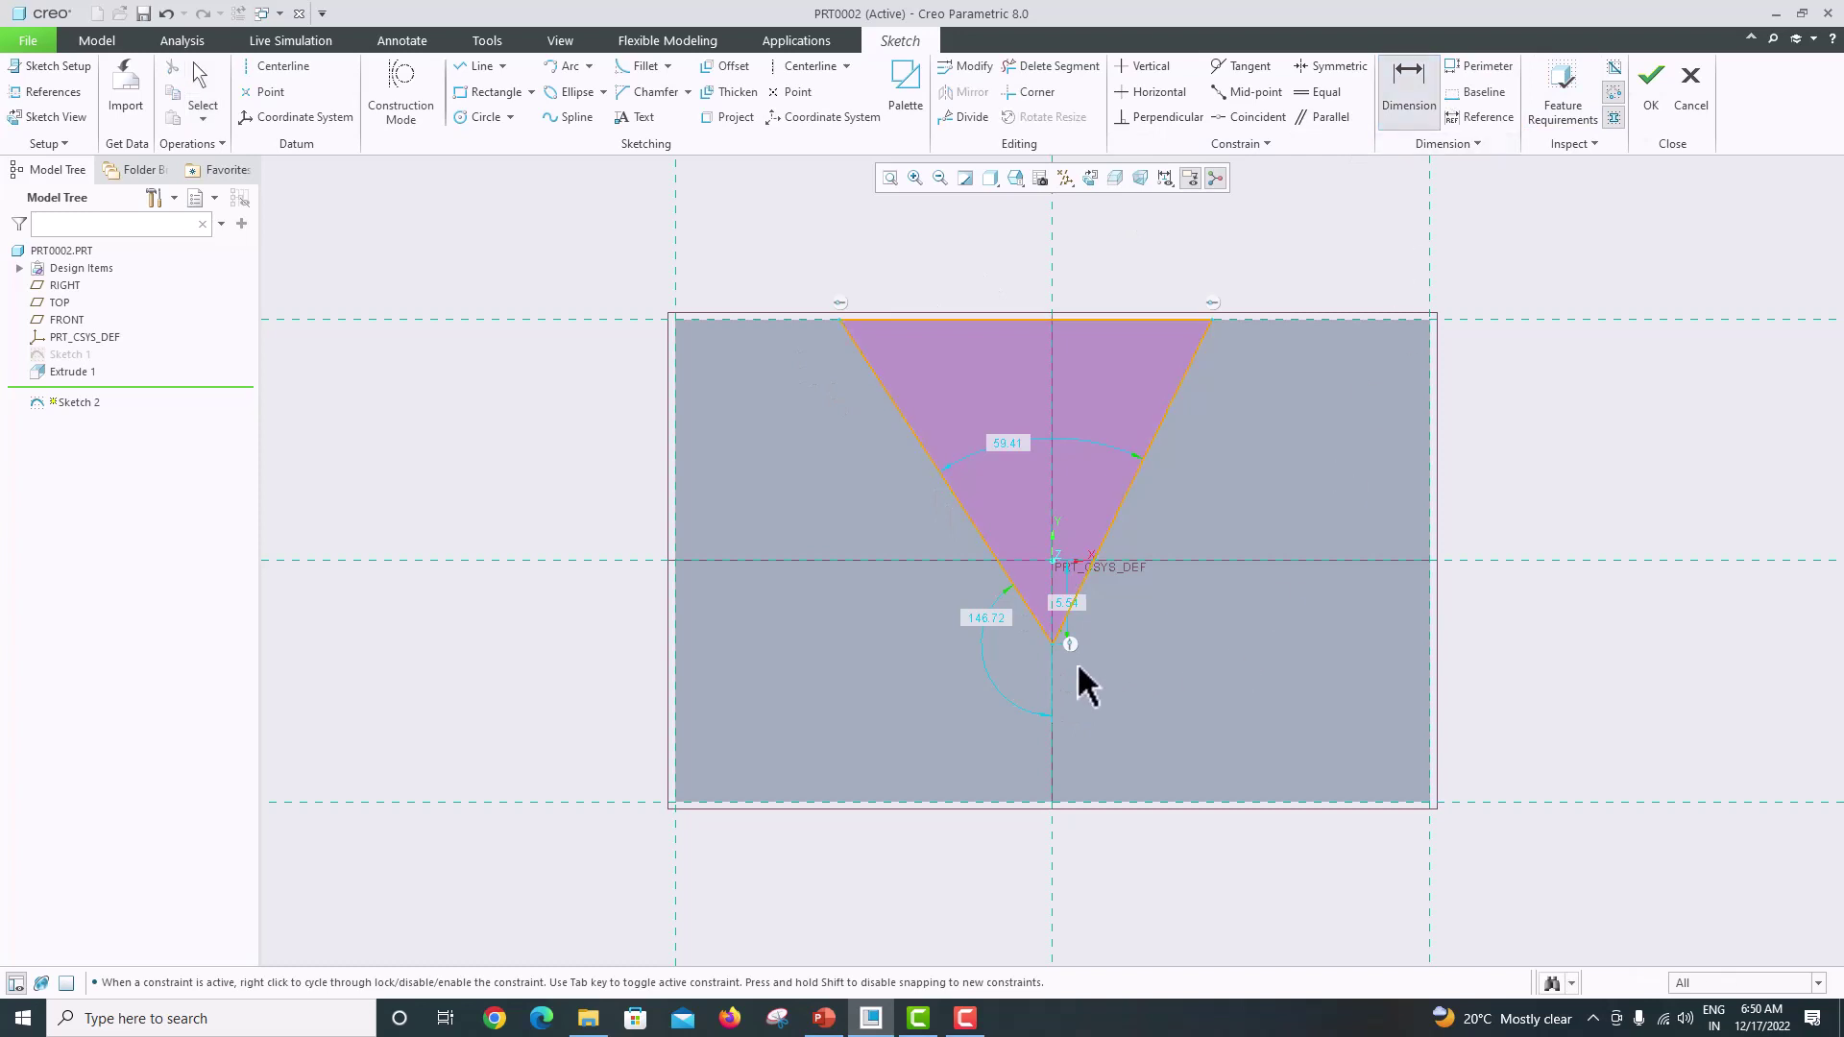
click(1056, 641)
click(1177, 801)
middle_click(1153, 708)
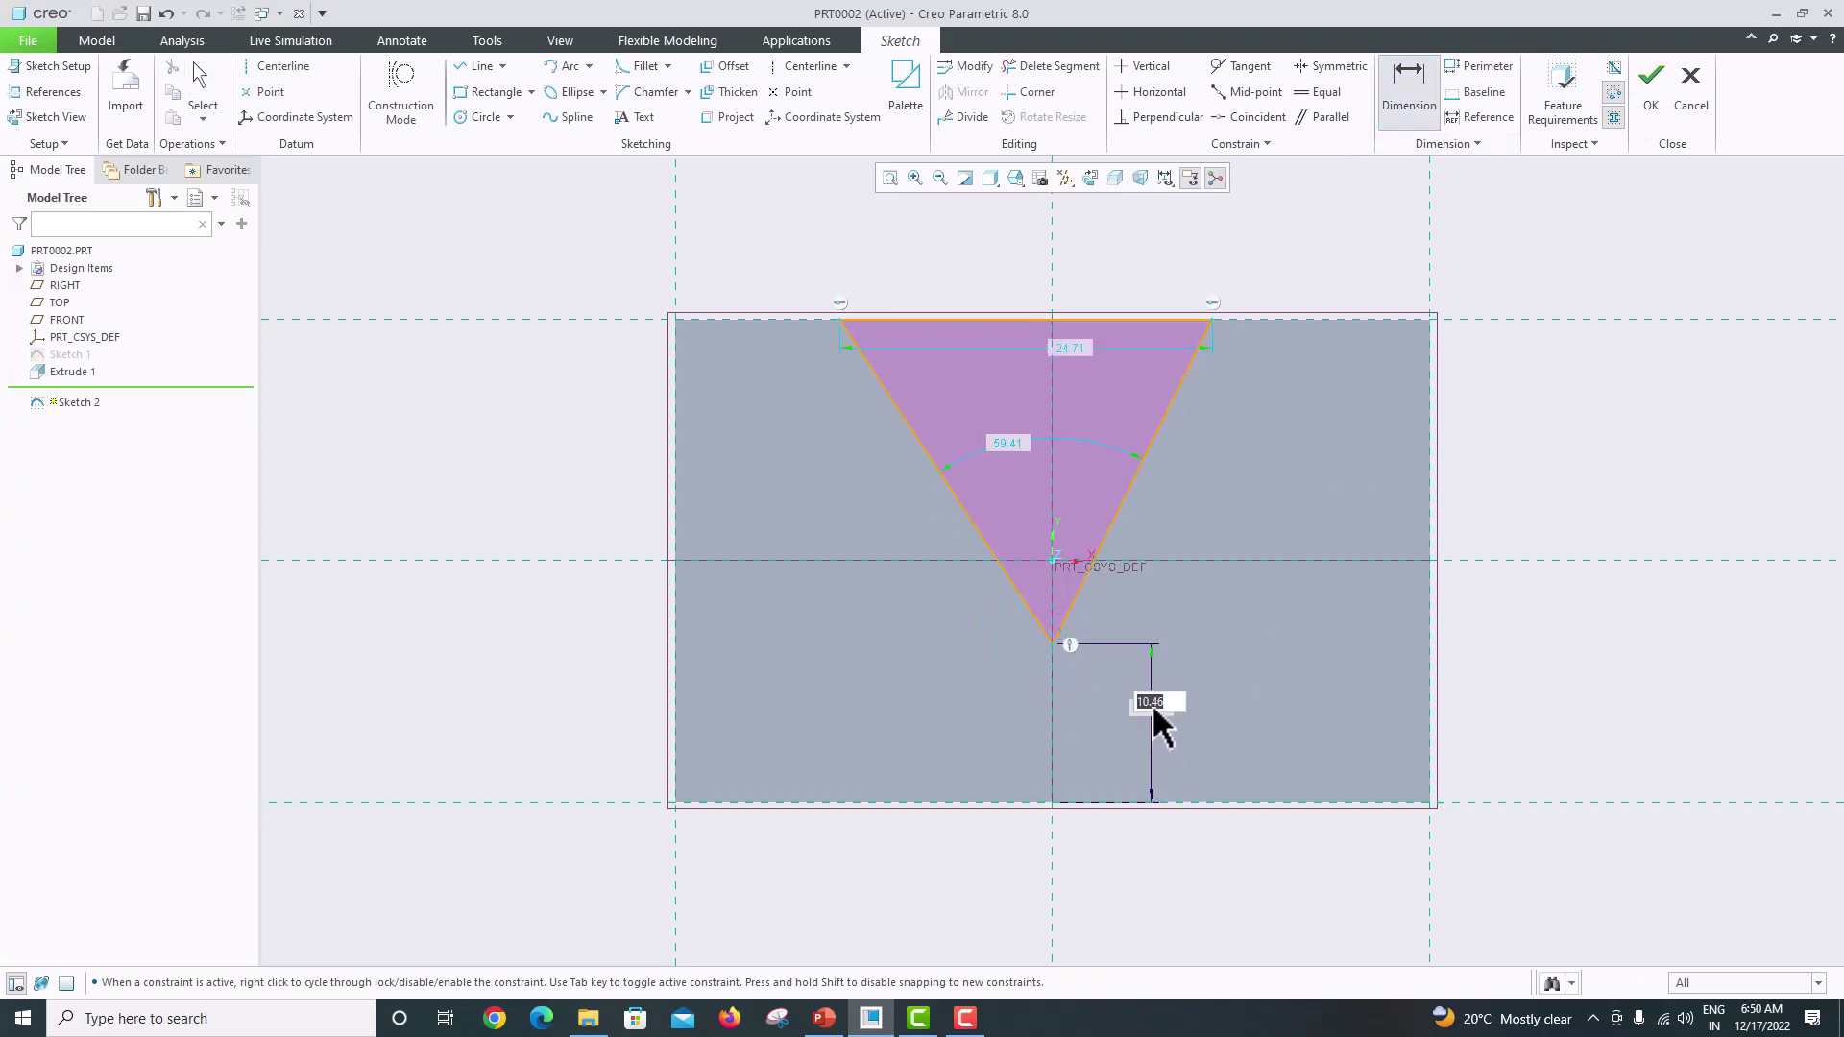
text(16)
key(Return)
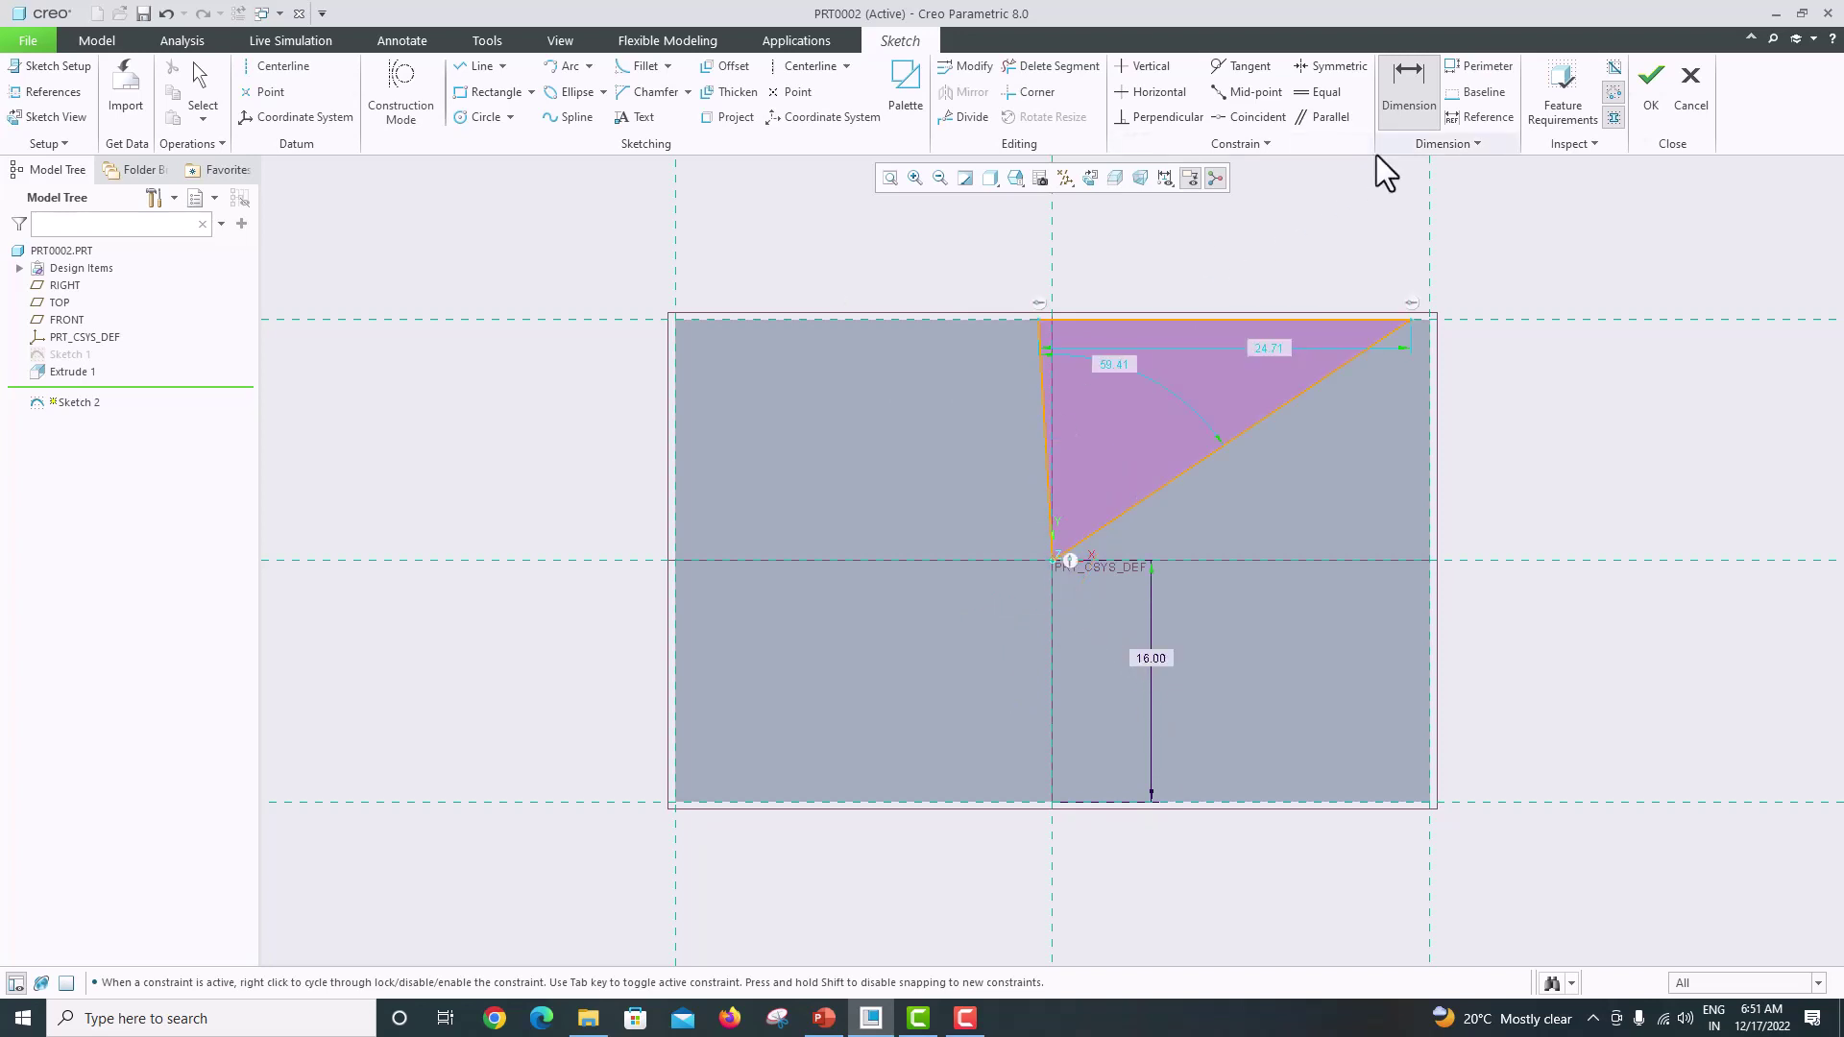
Step: Try to dimension the horizontal distance from the triangle's apex to the face's left edge
click(1052, 557)
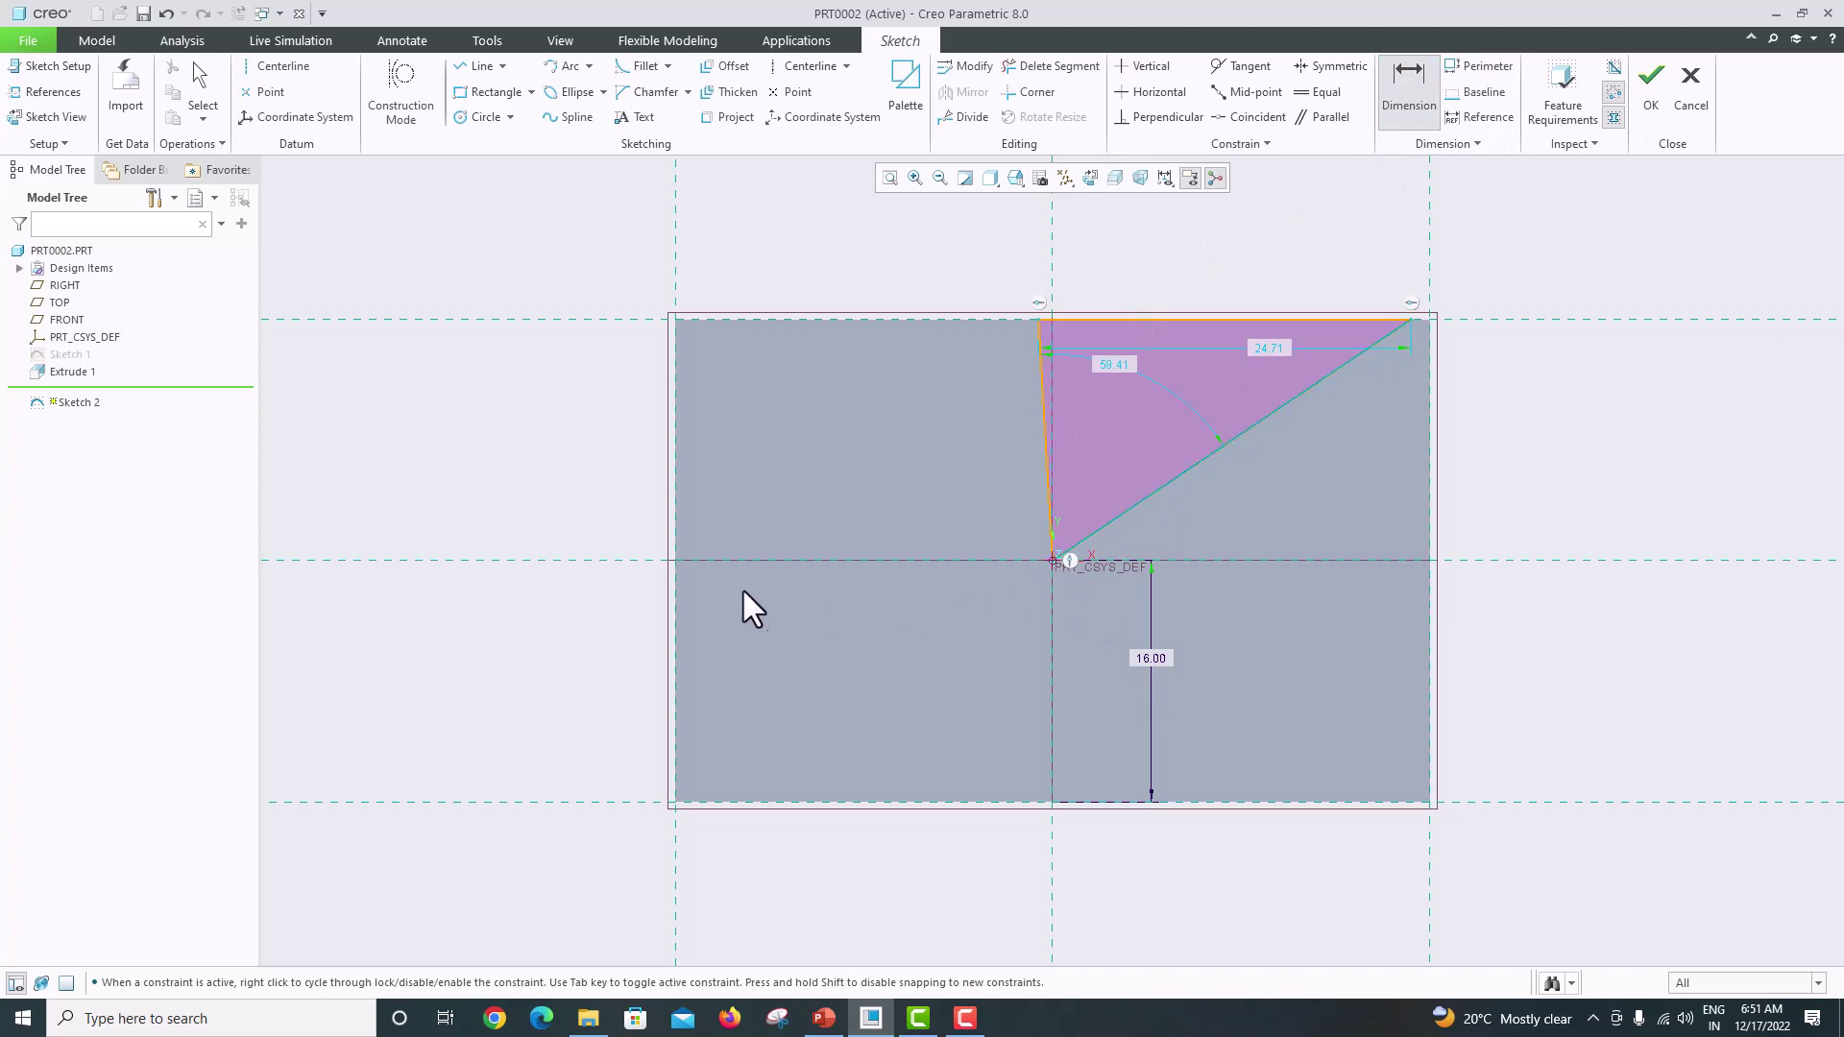
middle_click(801, 583)
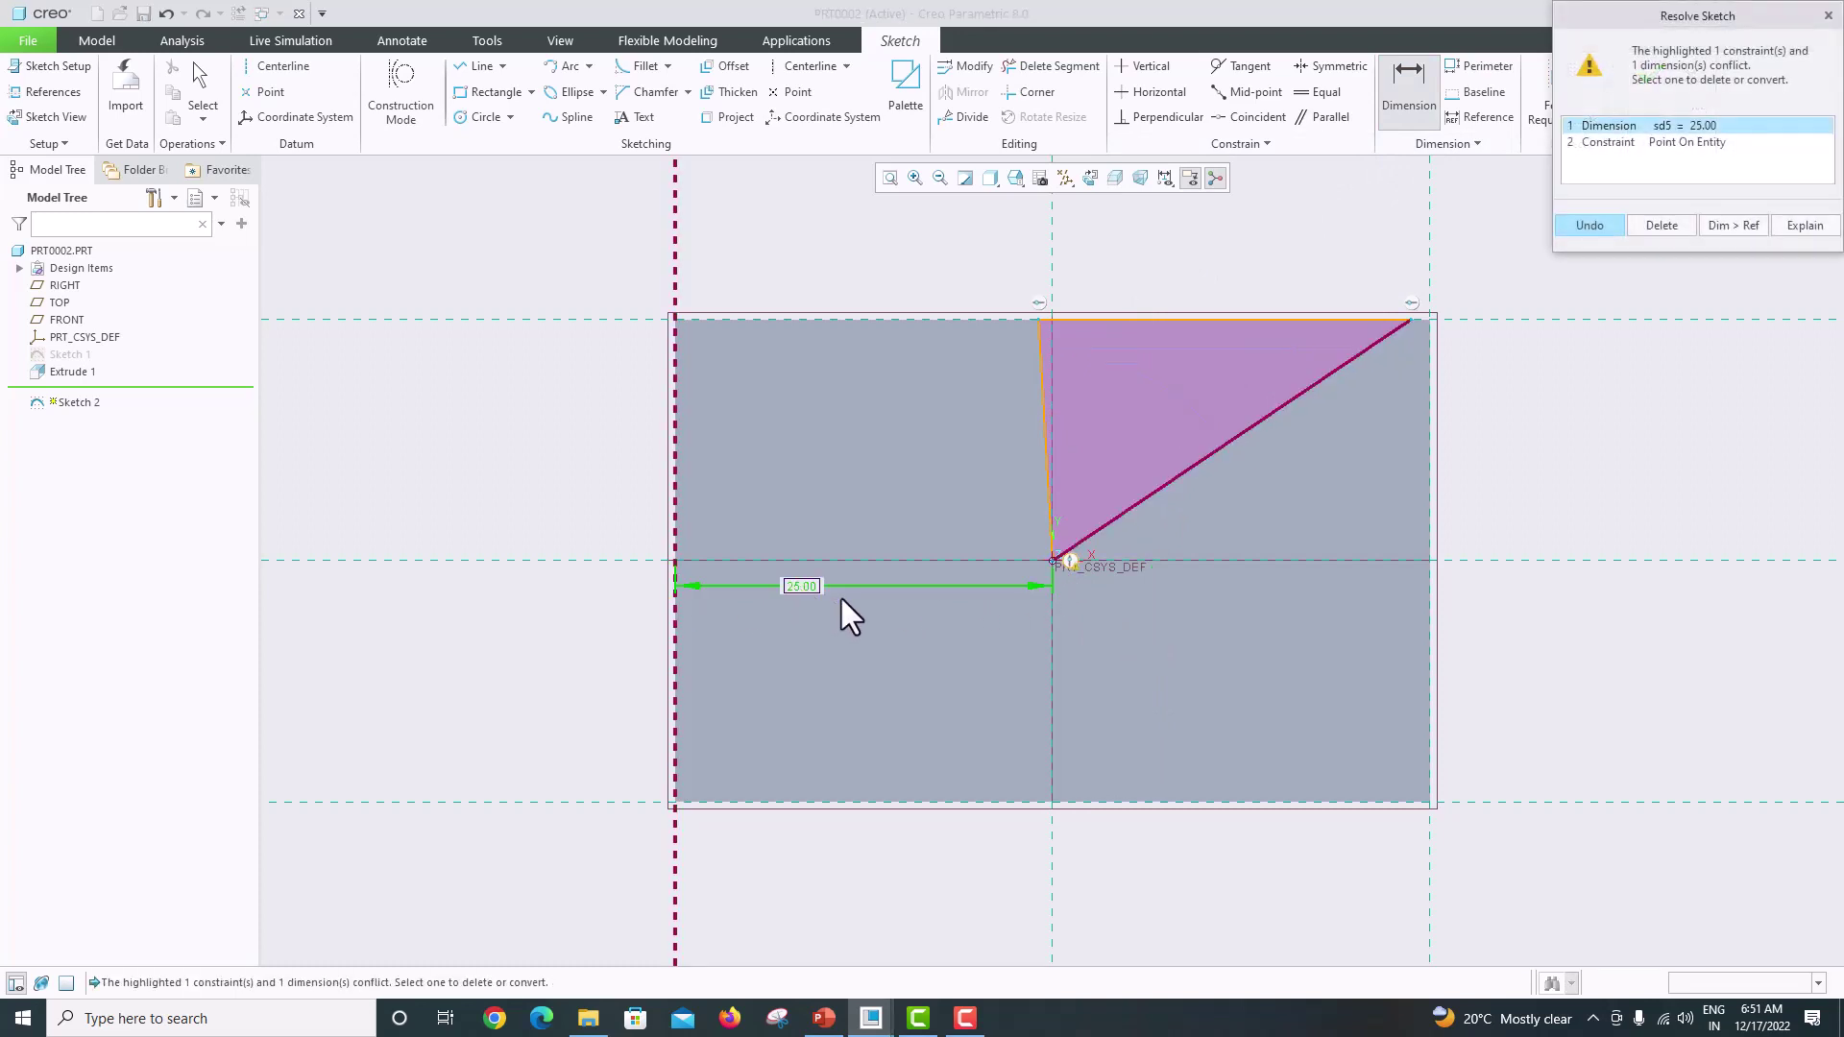
click(1614, 228)
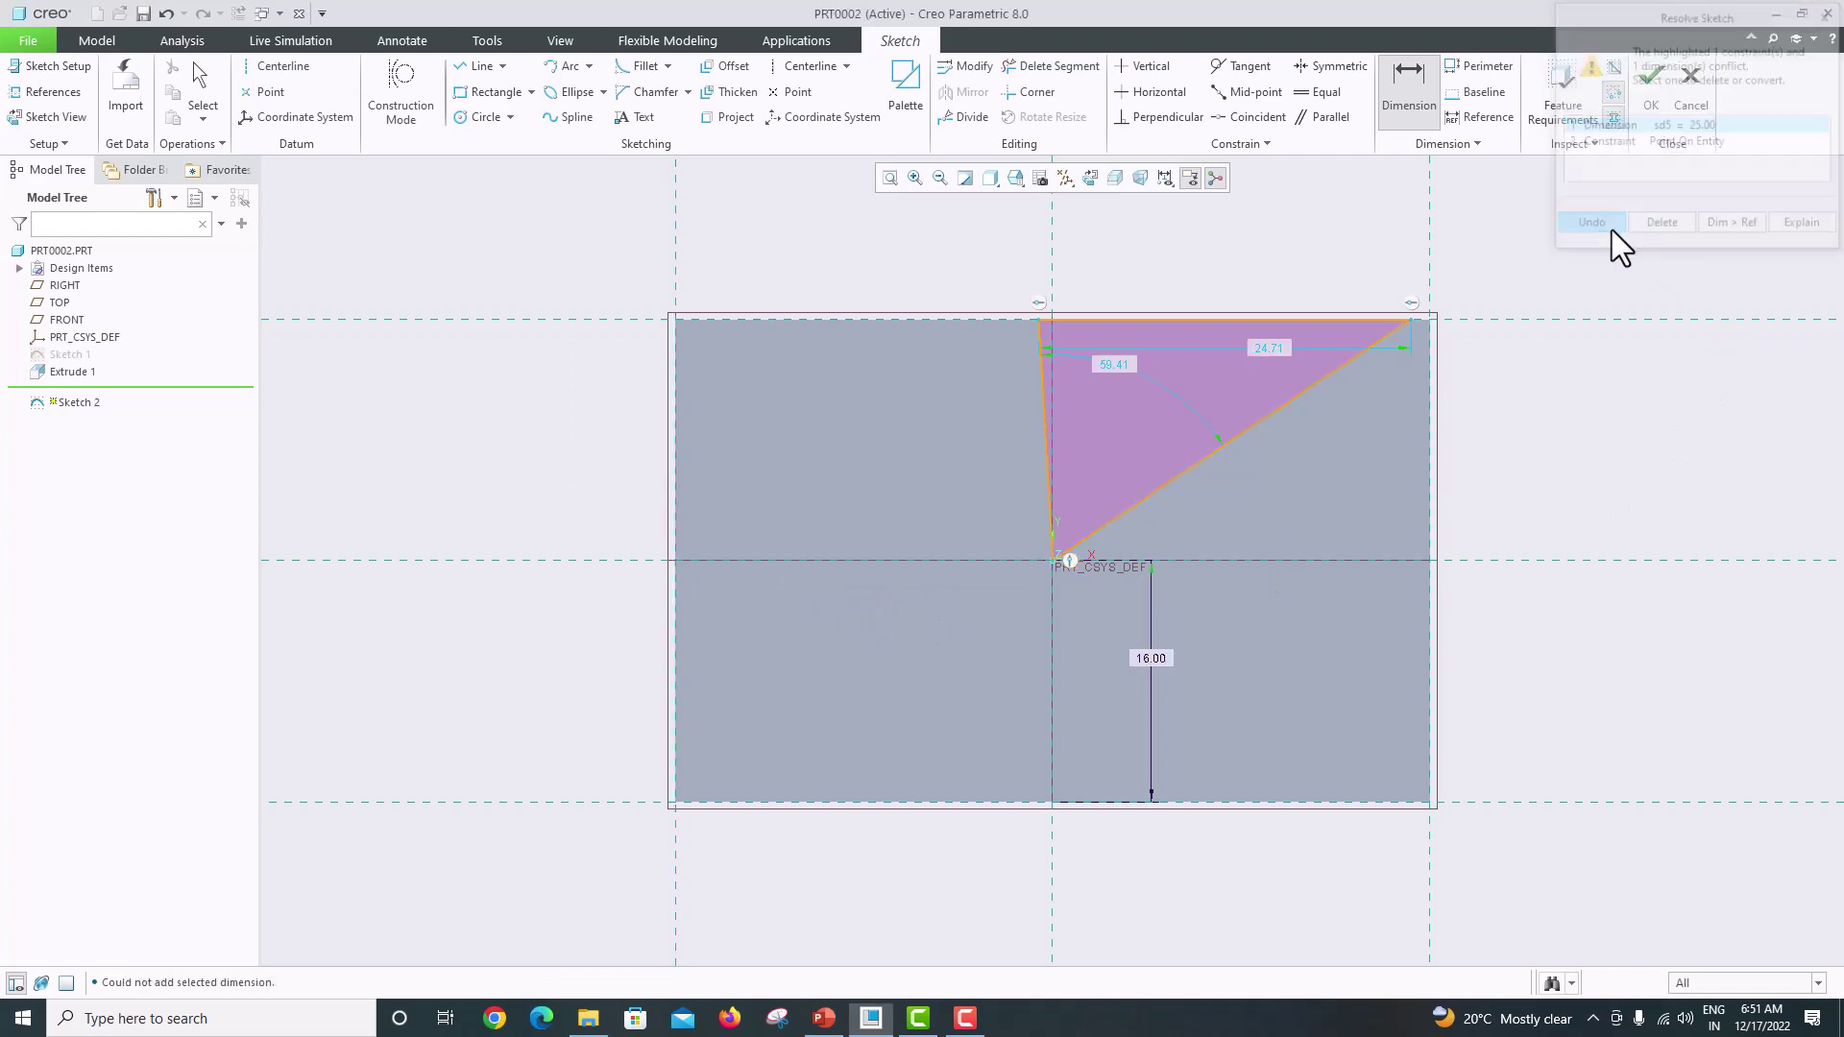
Step: Dimension the triangle's two upper corners to the nearest side edges of the face and set both distances to 9 mm
click(1040, 317)
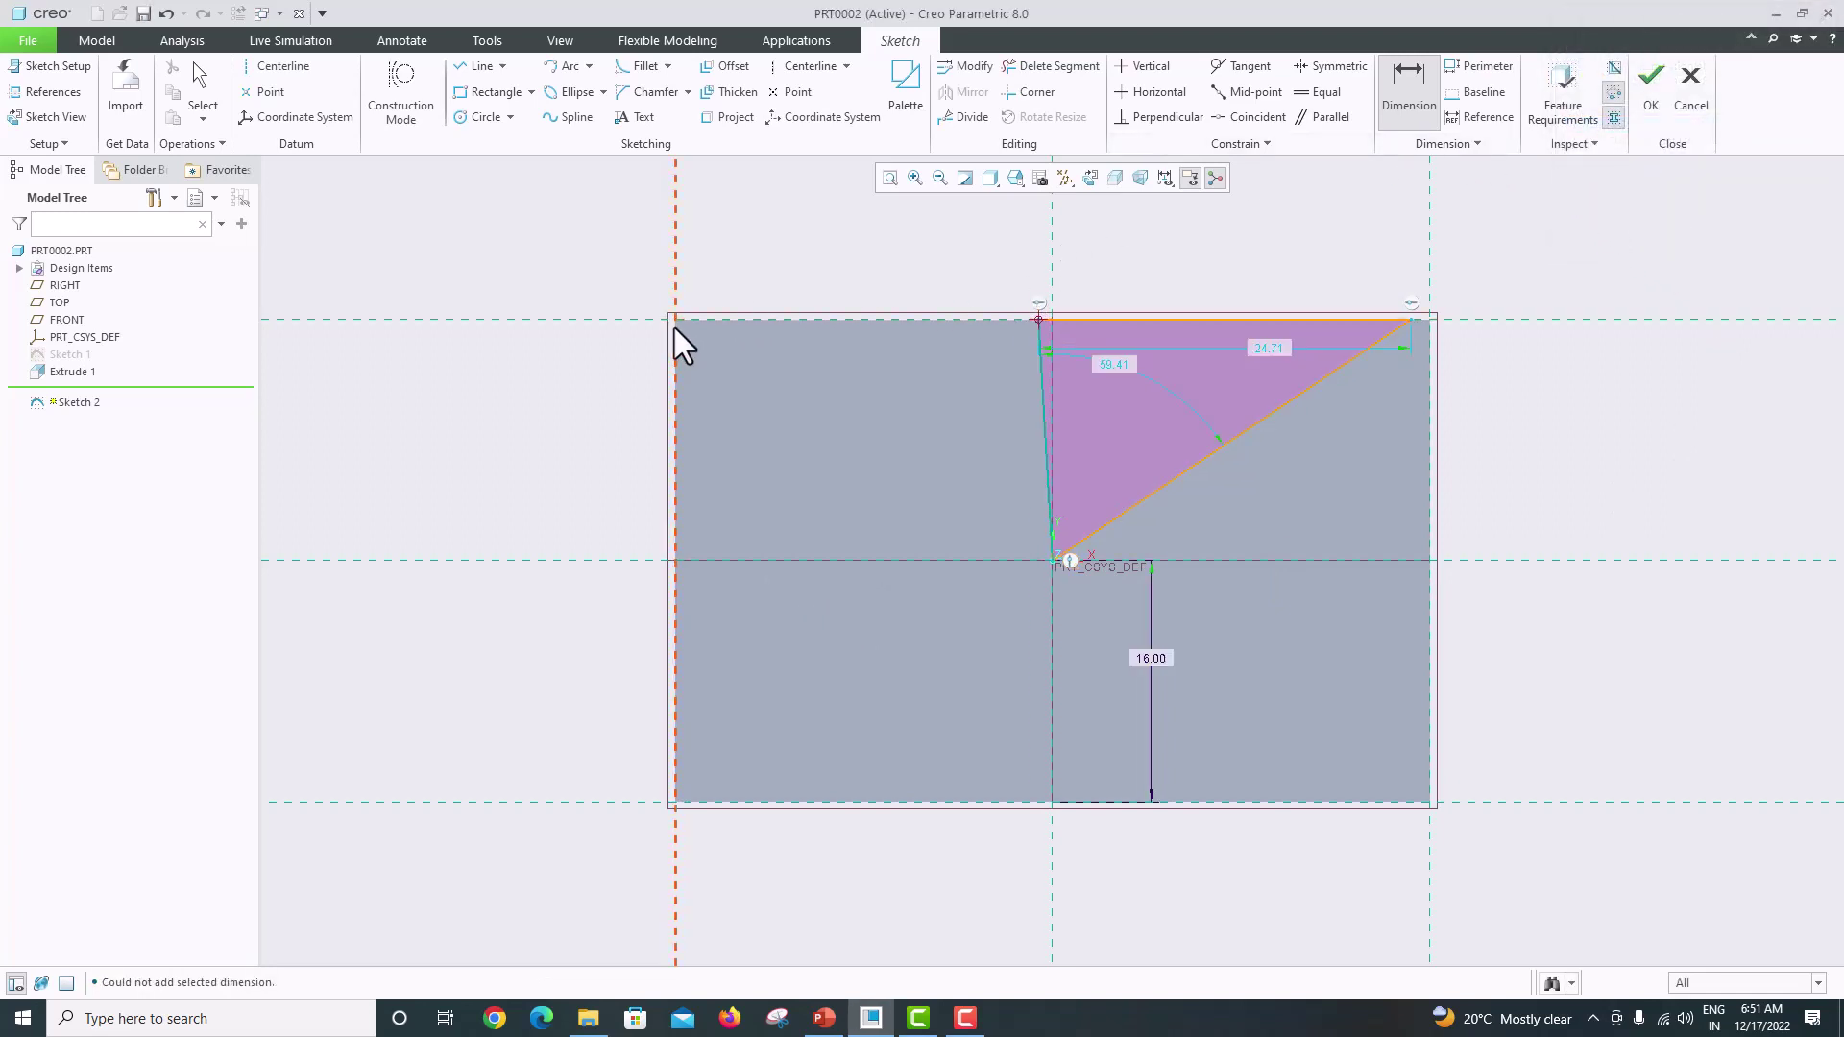
middle_click(743, 250)
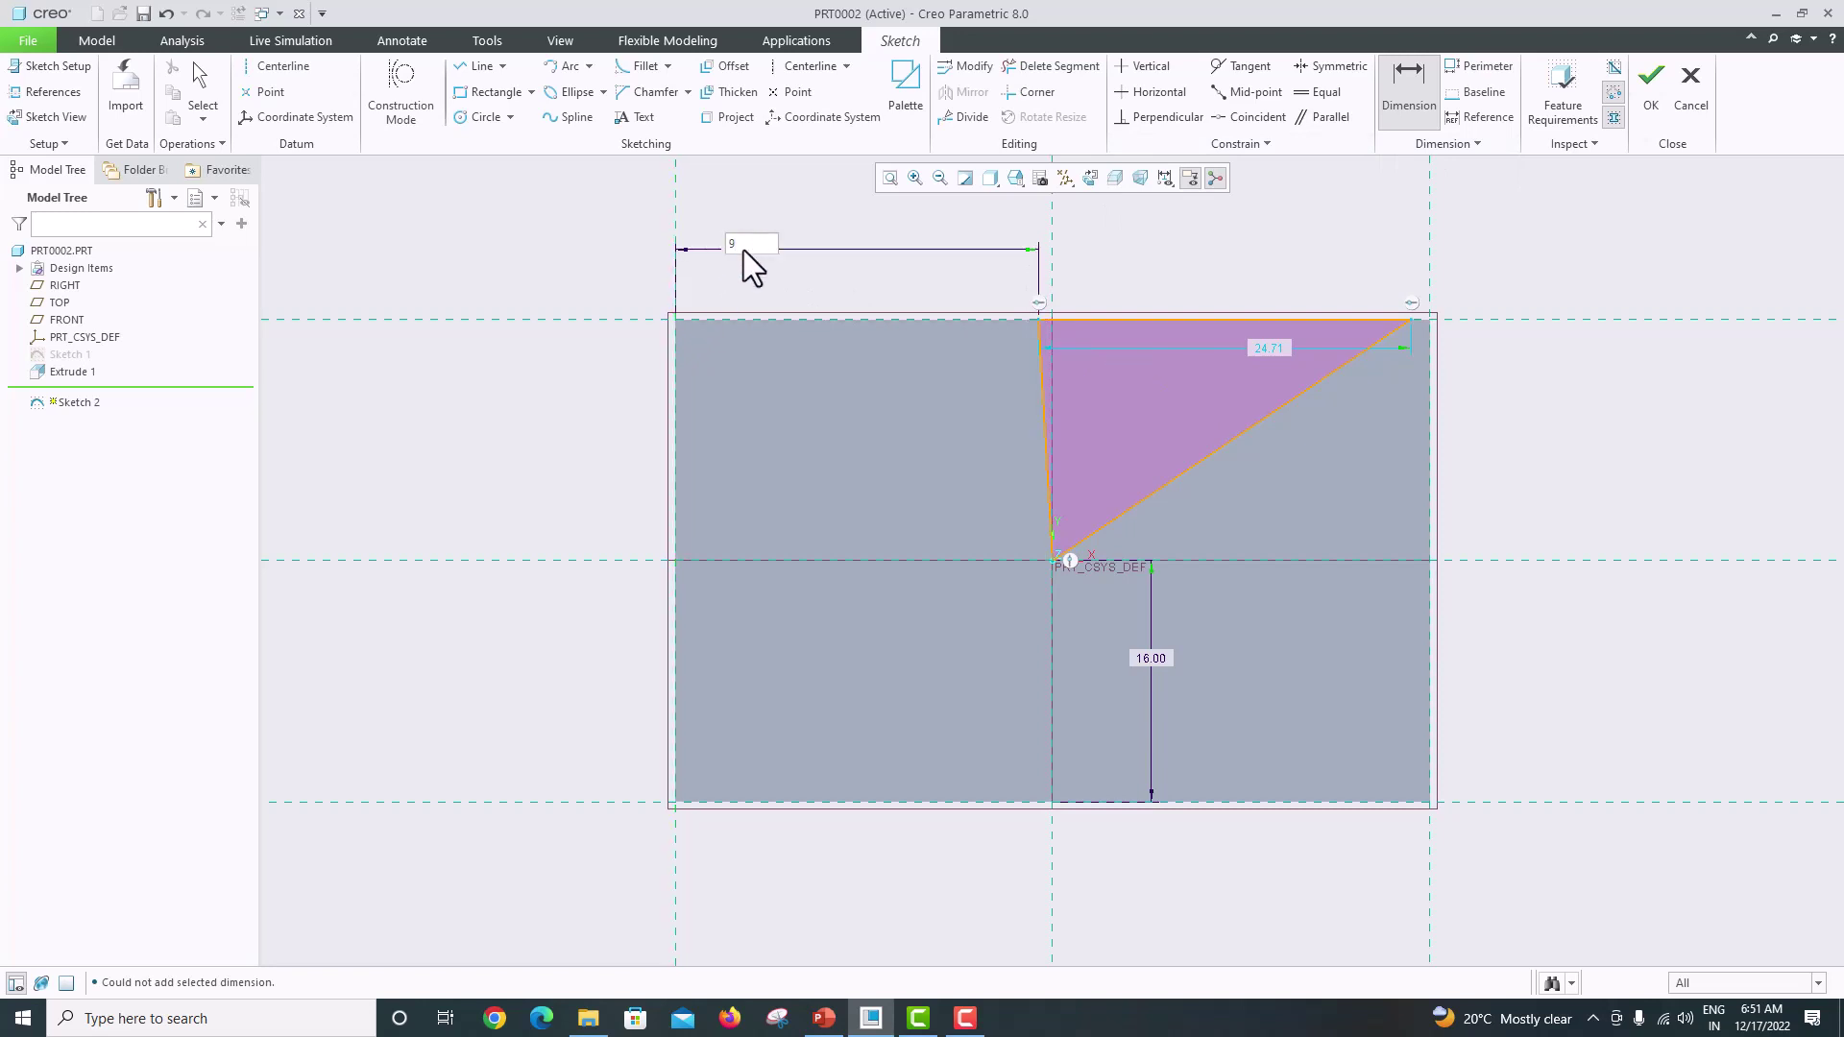
text(9)
key(Return)
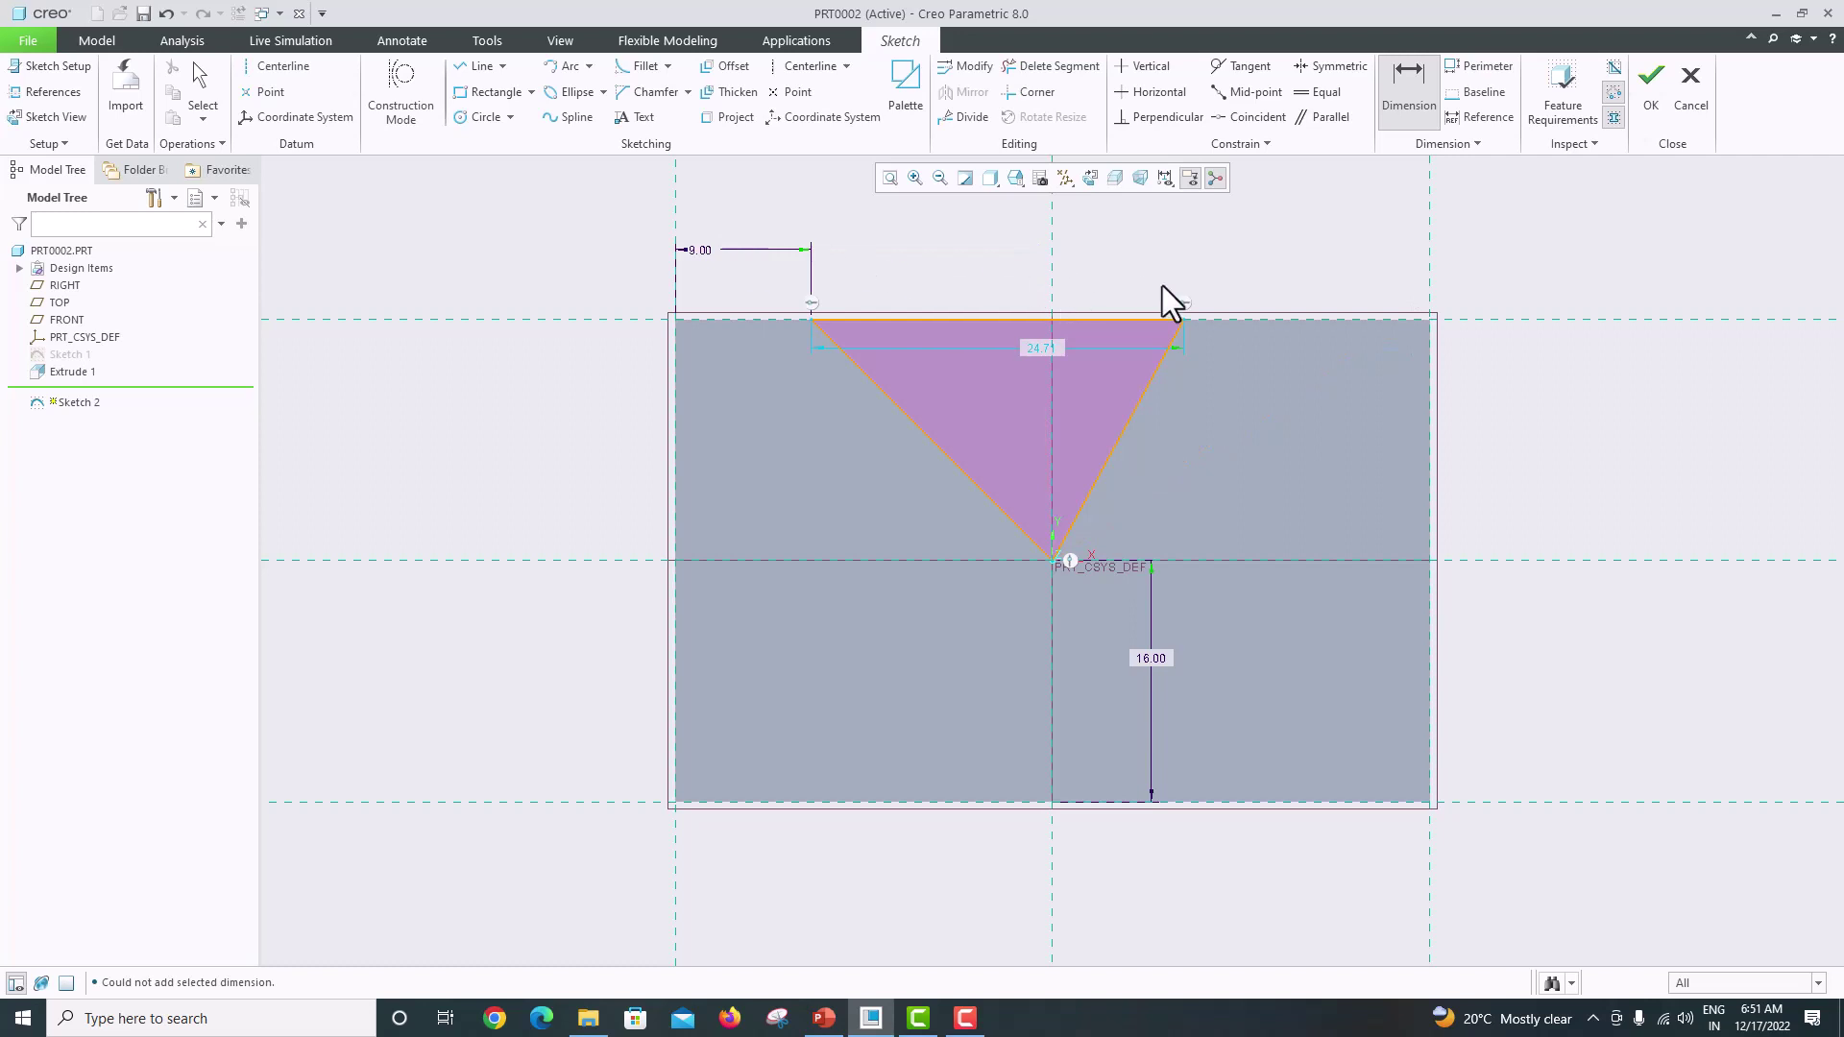
click(1187, 318)
middle_click(1358, 348)
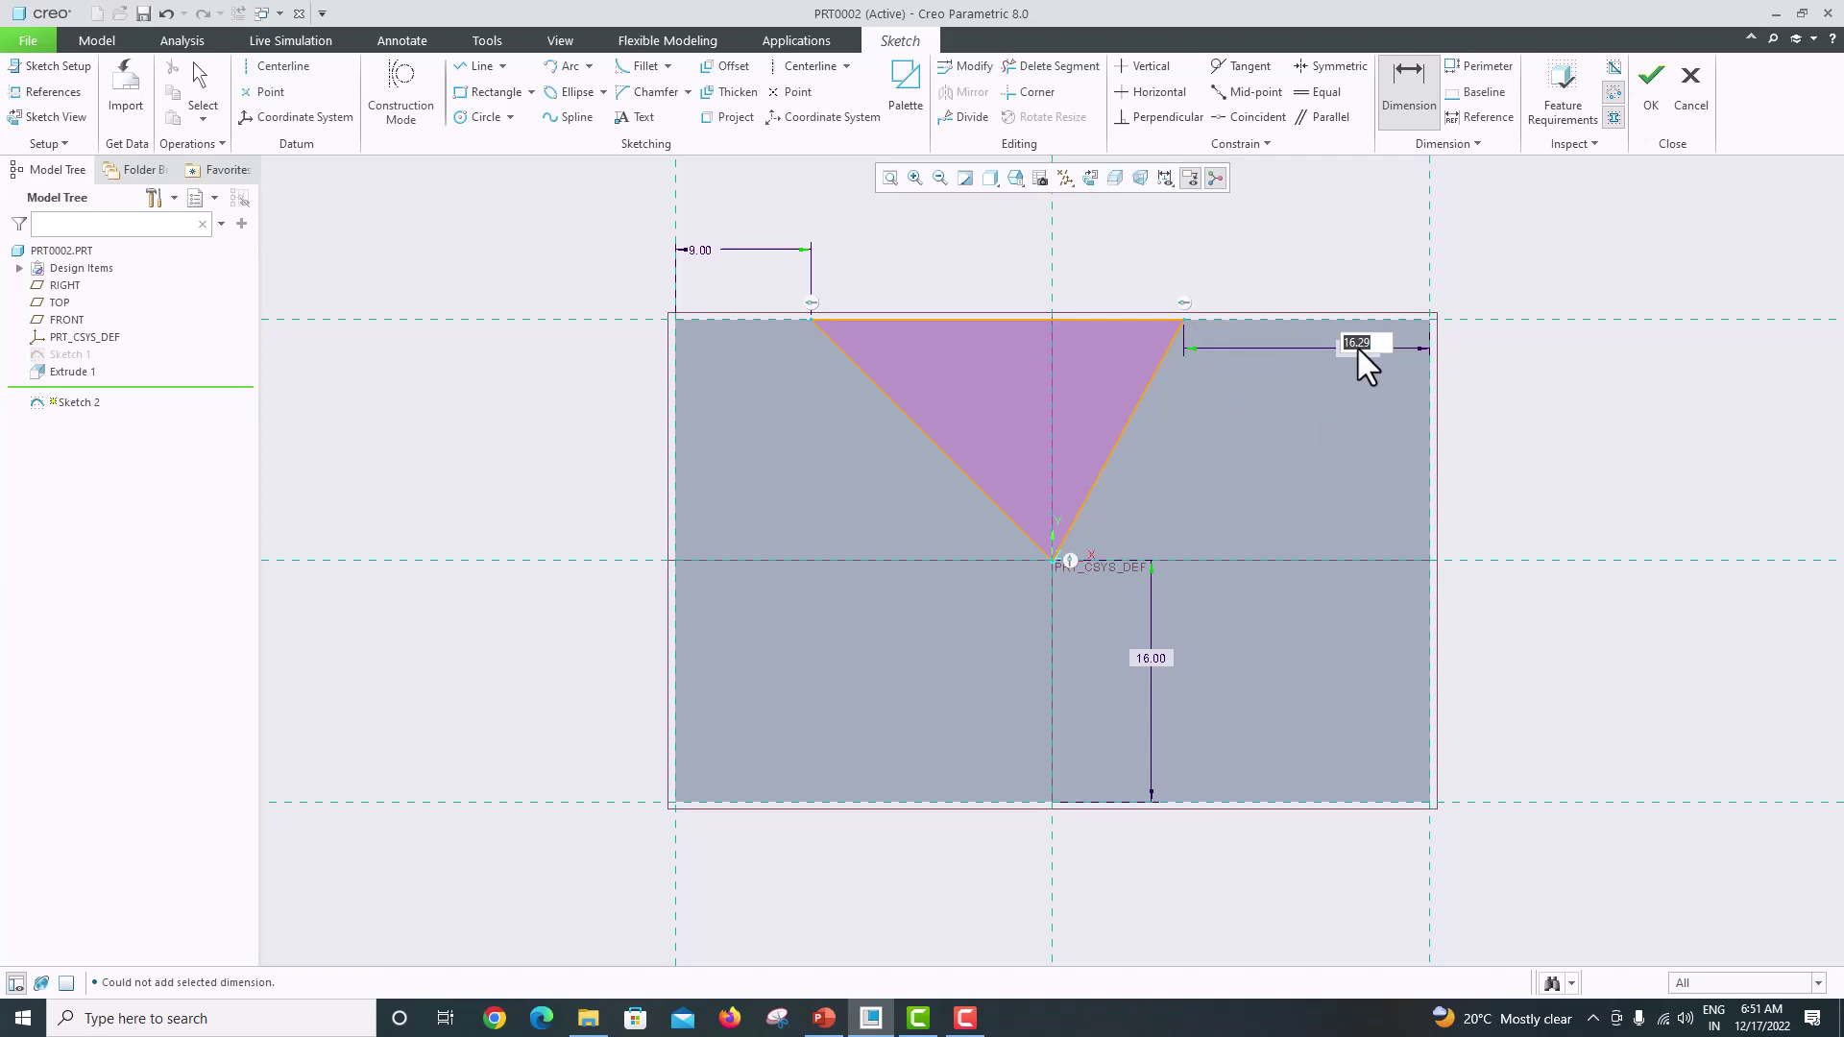
text(9)
key(Return)
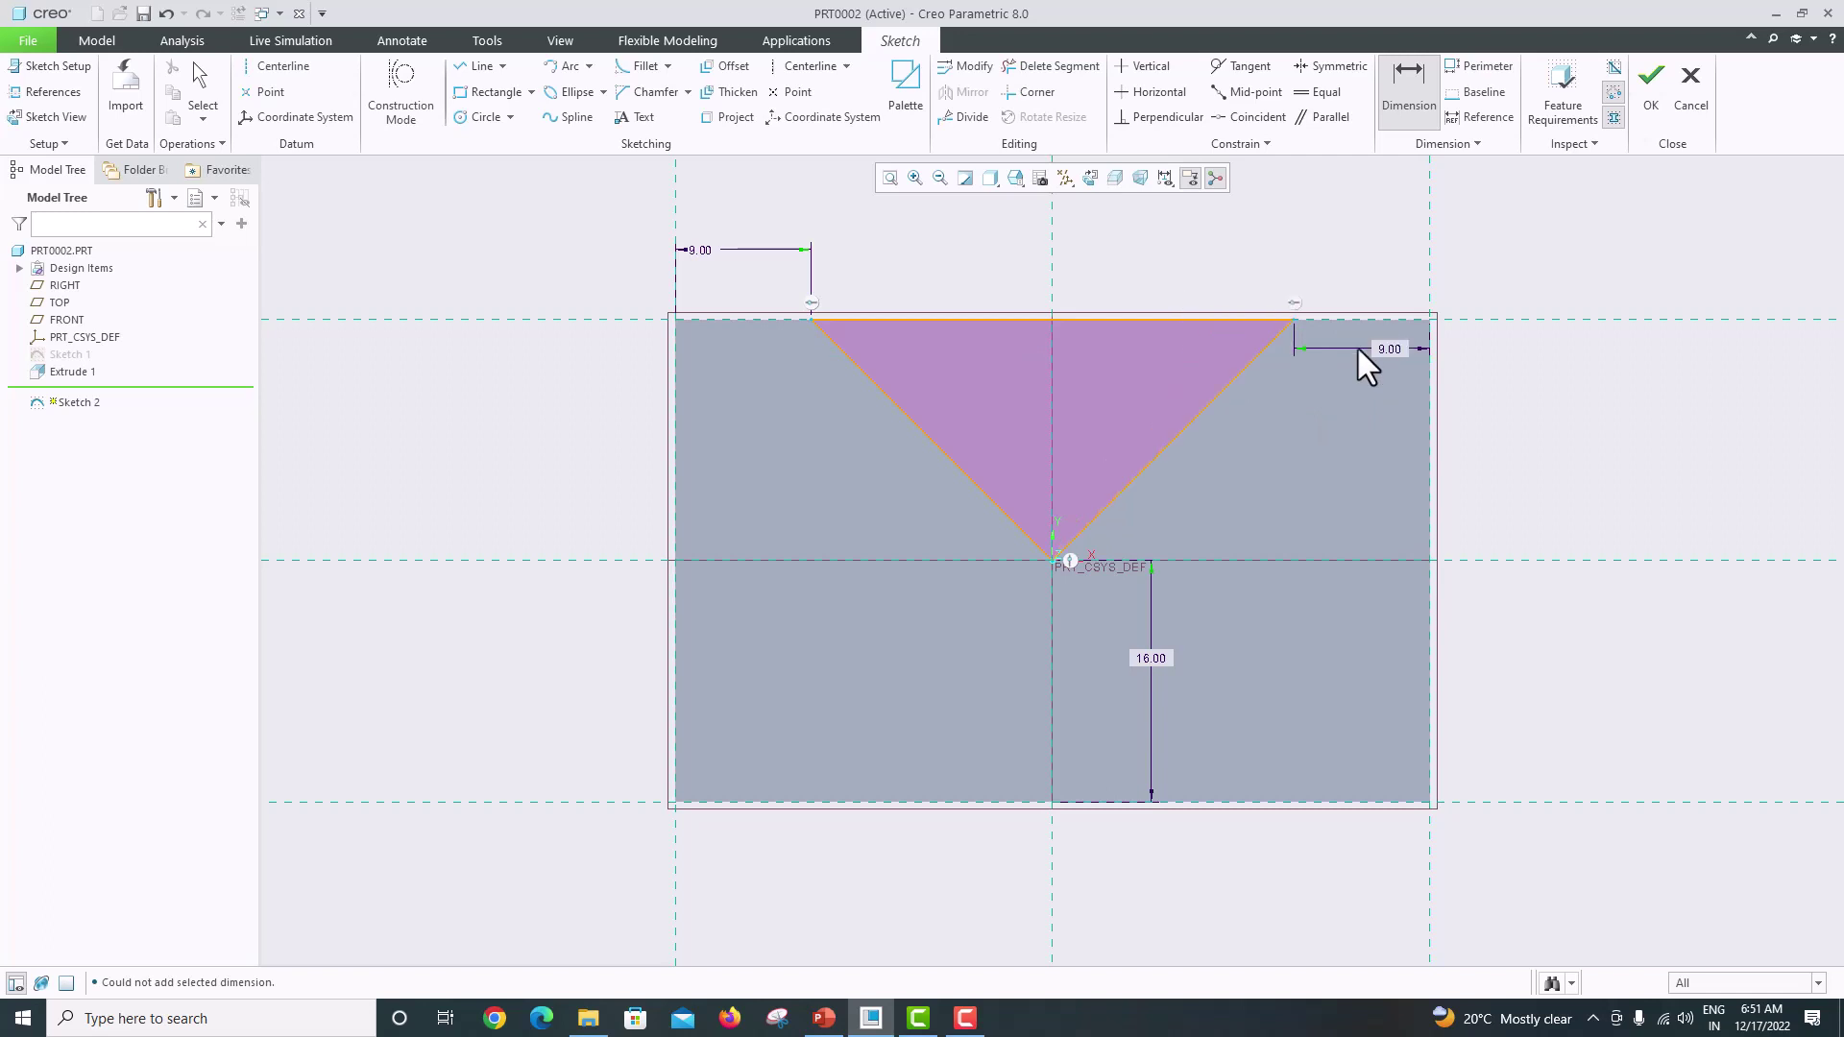
Step: Compare the triangle with the PowerPoint reference drawing, return to Creo and finish the sketch
click(824, 1018)
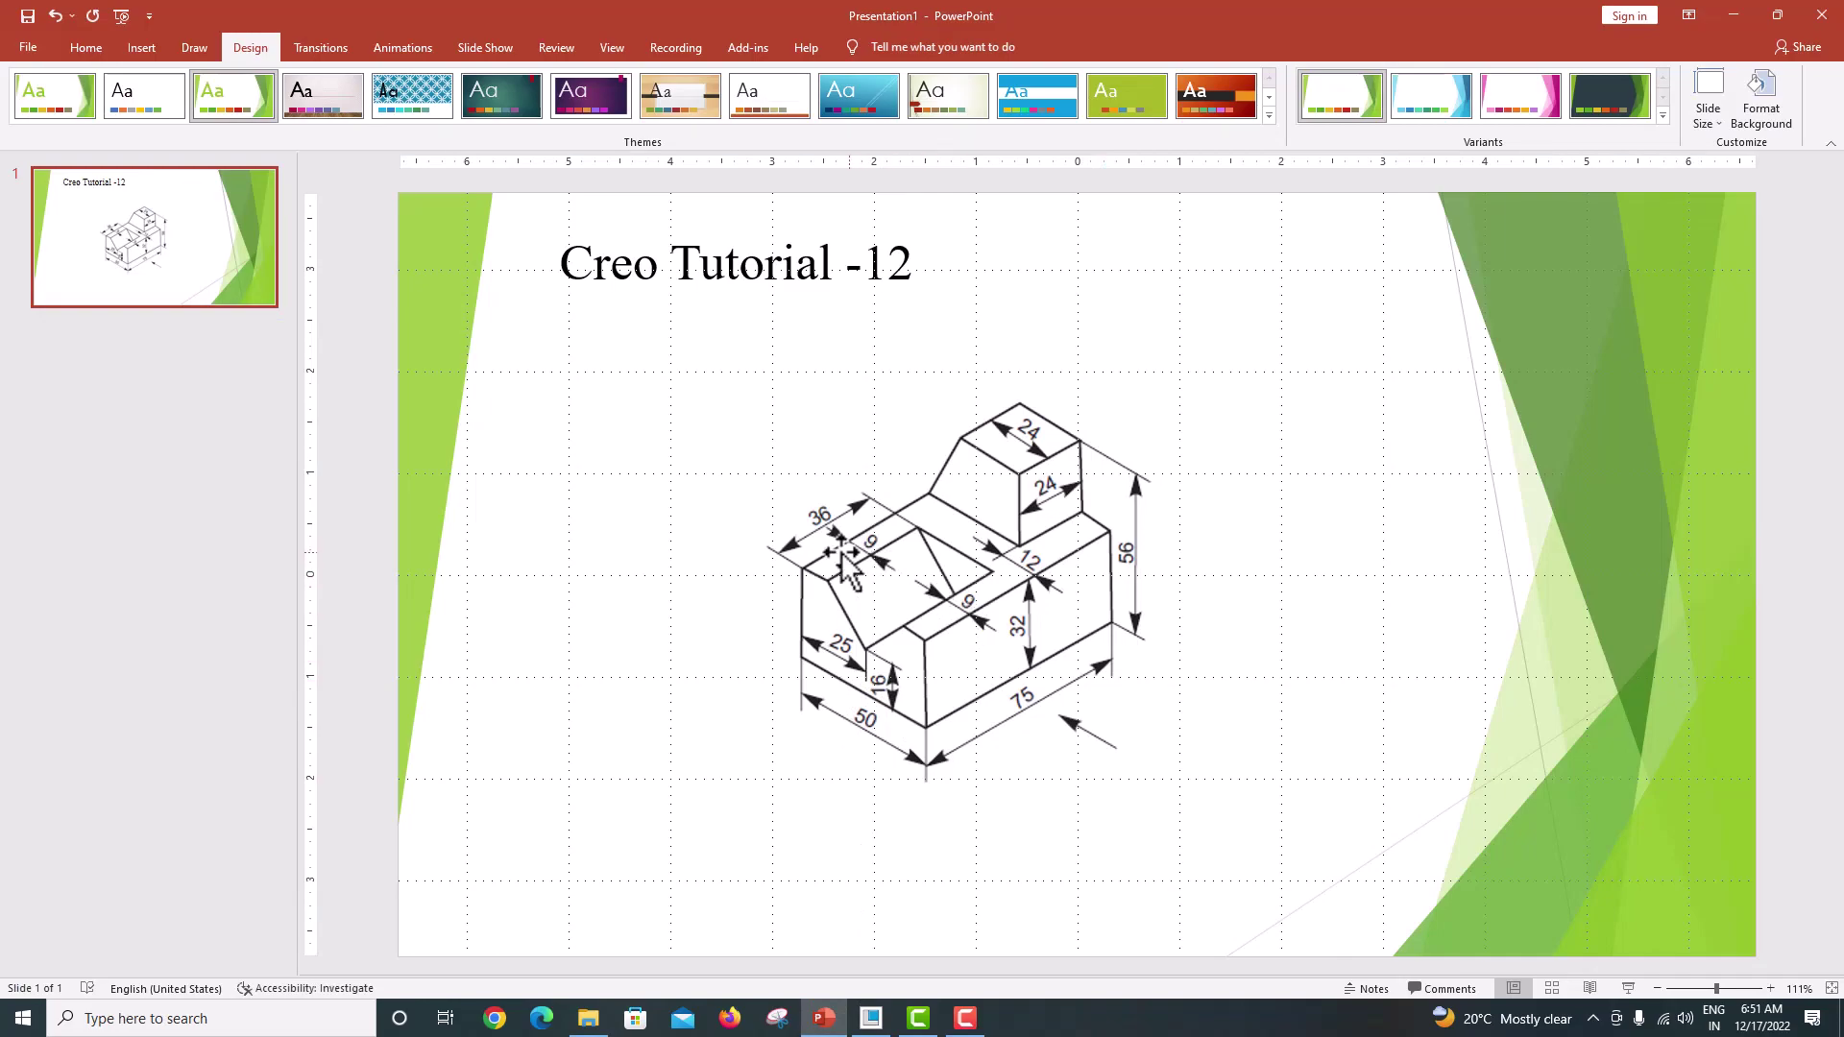
click(871, 1018)
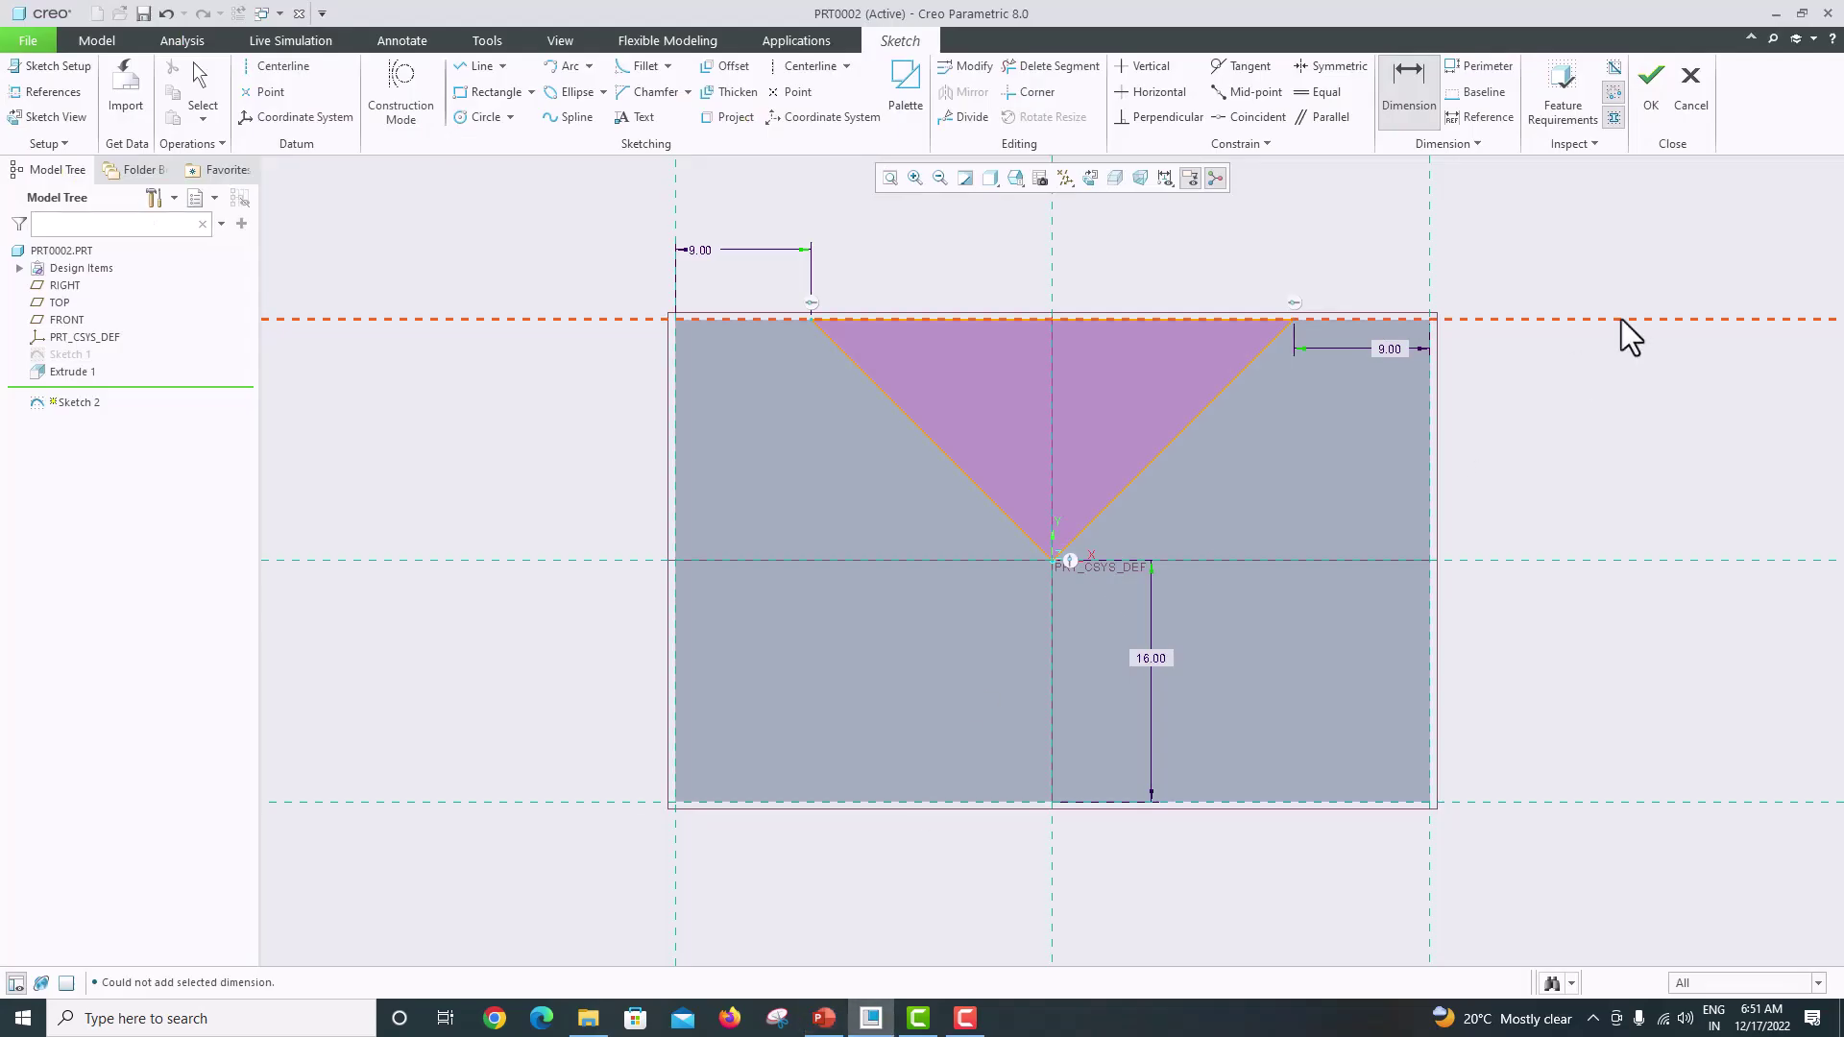
click(1652, 96)
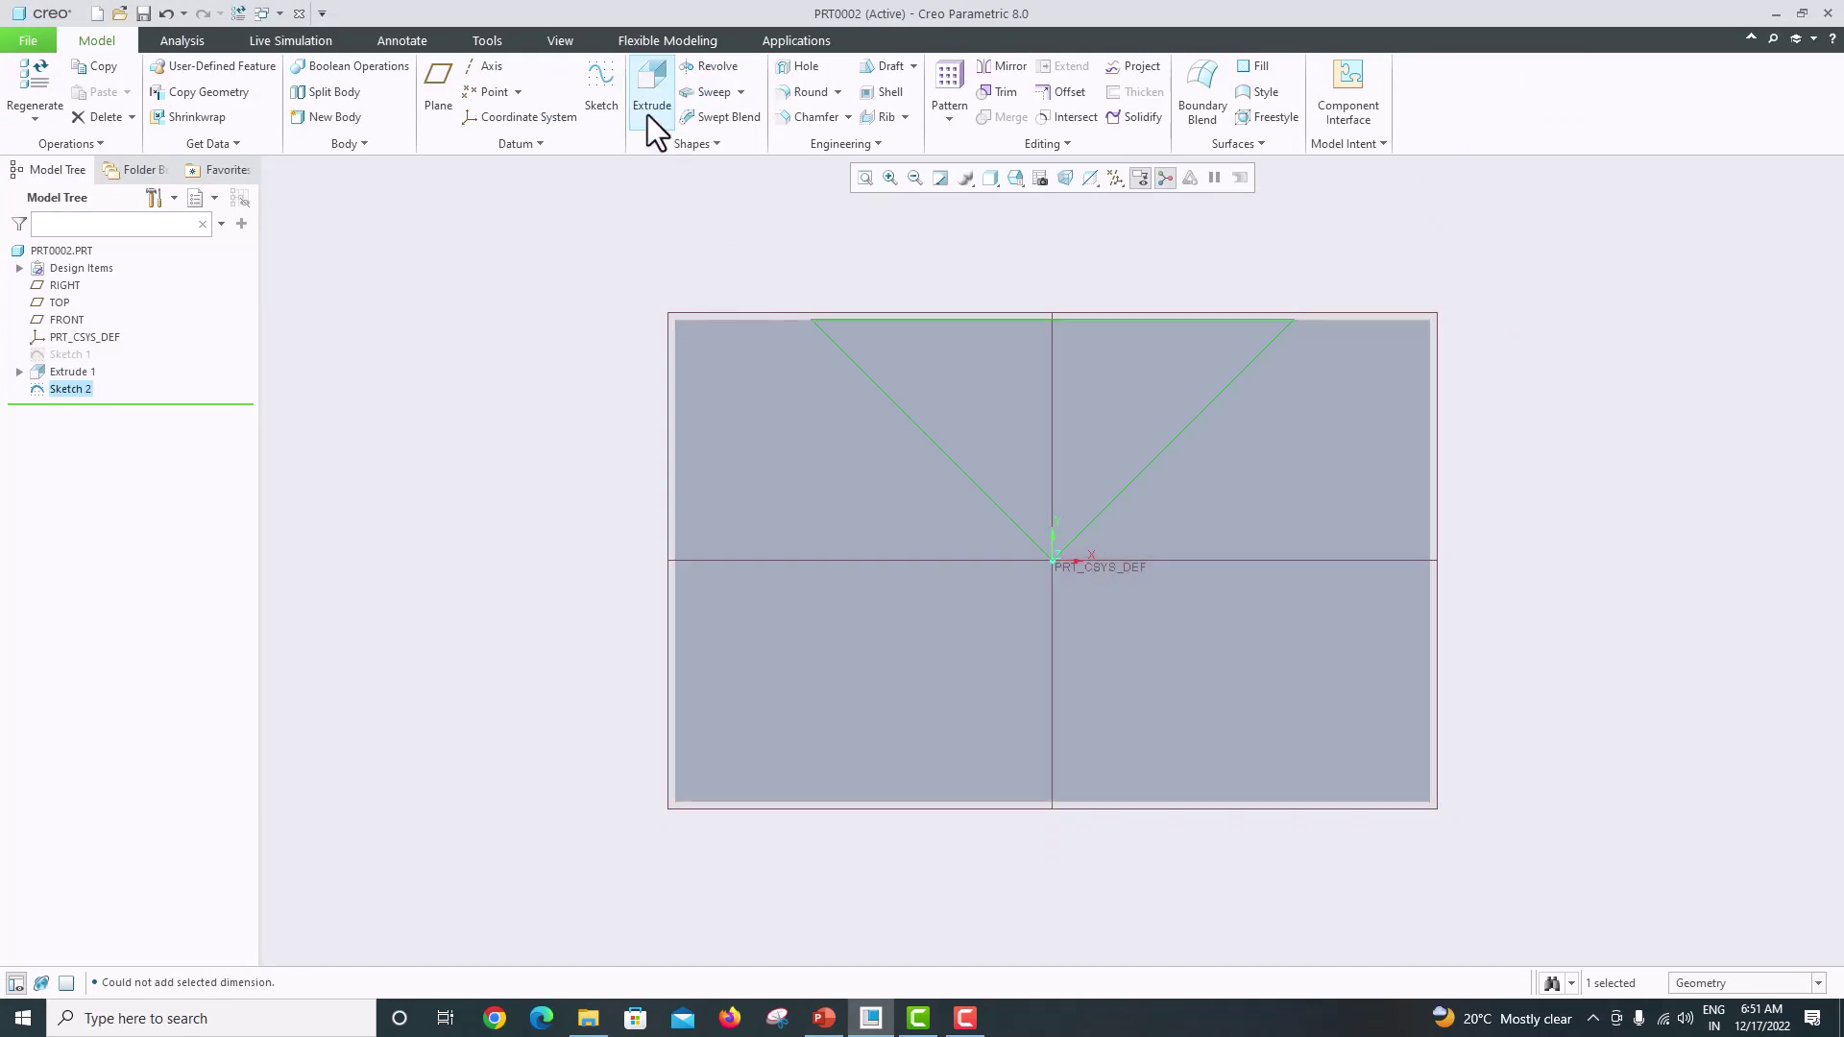
Step: Start extruding the triangle sketch into the block as a material-removing cut, check the groove on the PowerPoint drawing and return to Creo
click(651, 96)
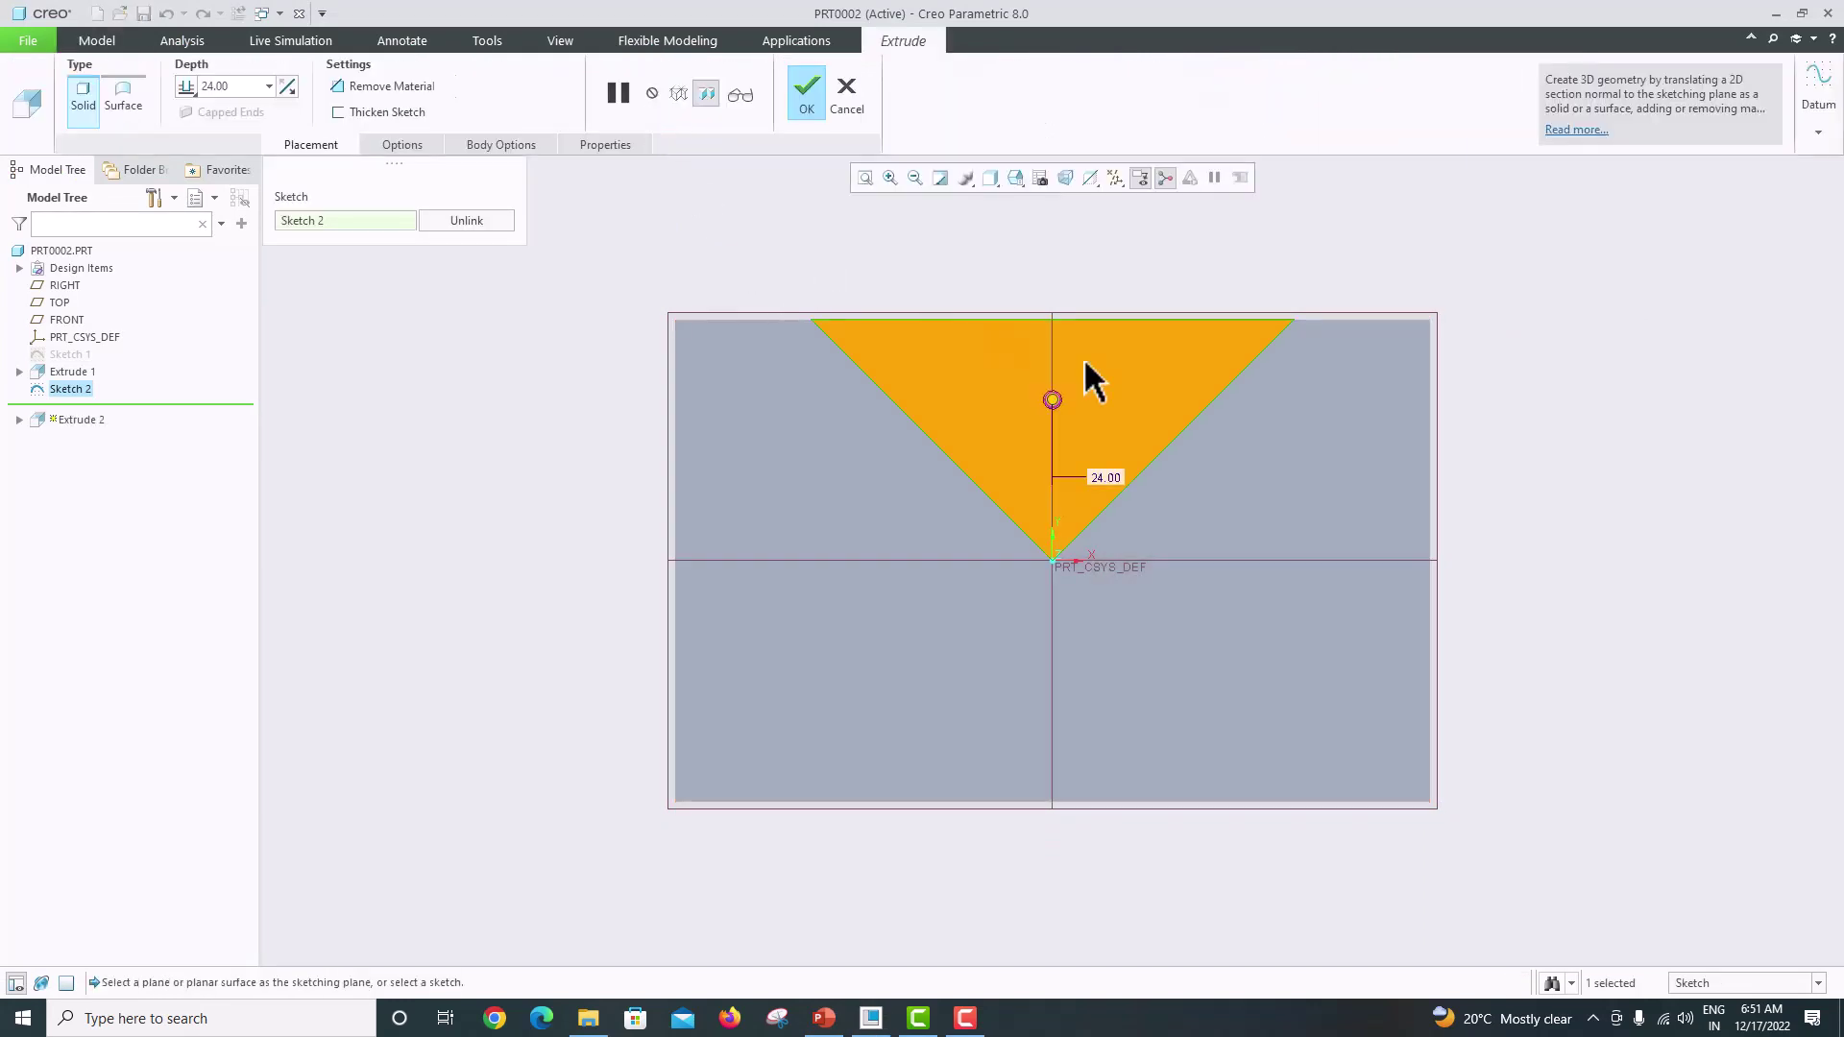
mouse_move(1087, 378)
middle_down()
mouse_move(1249, 449)
mouse_move(1219, 445)
middle_up()
click(619, 477)
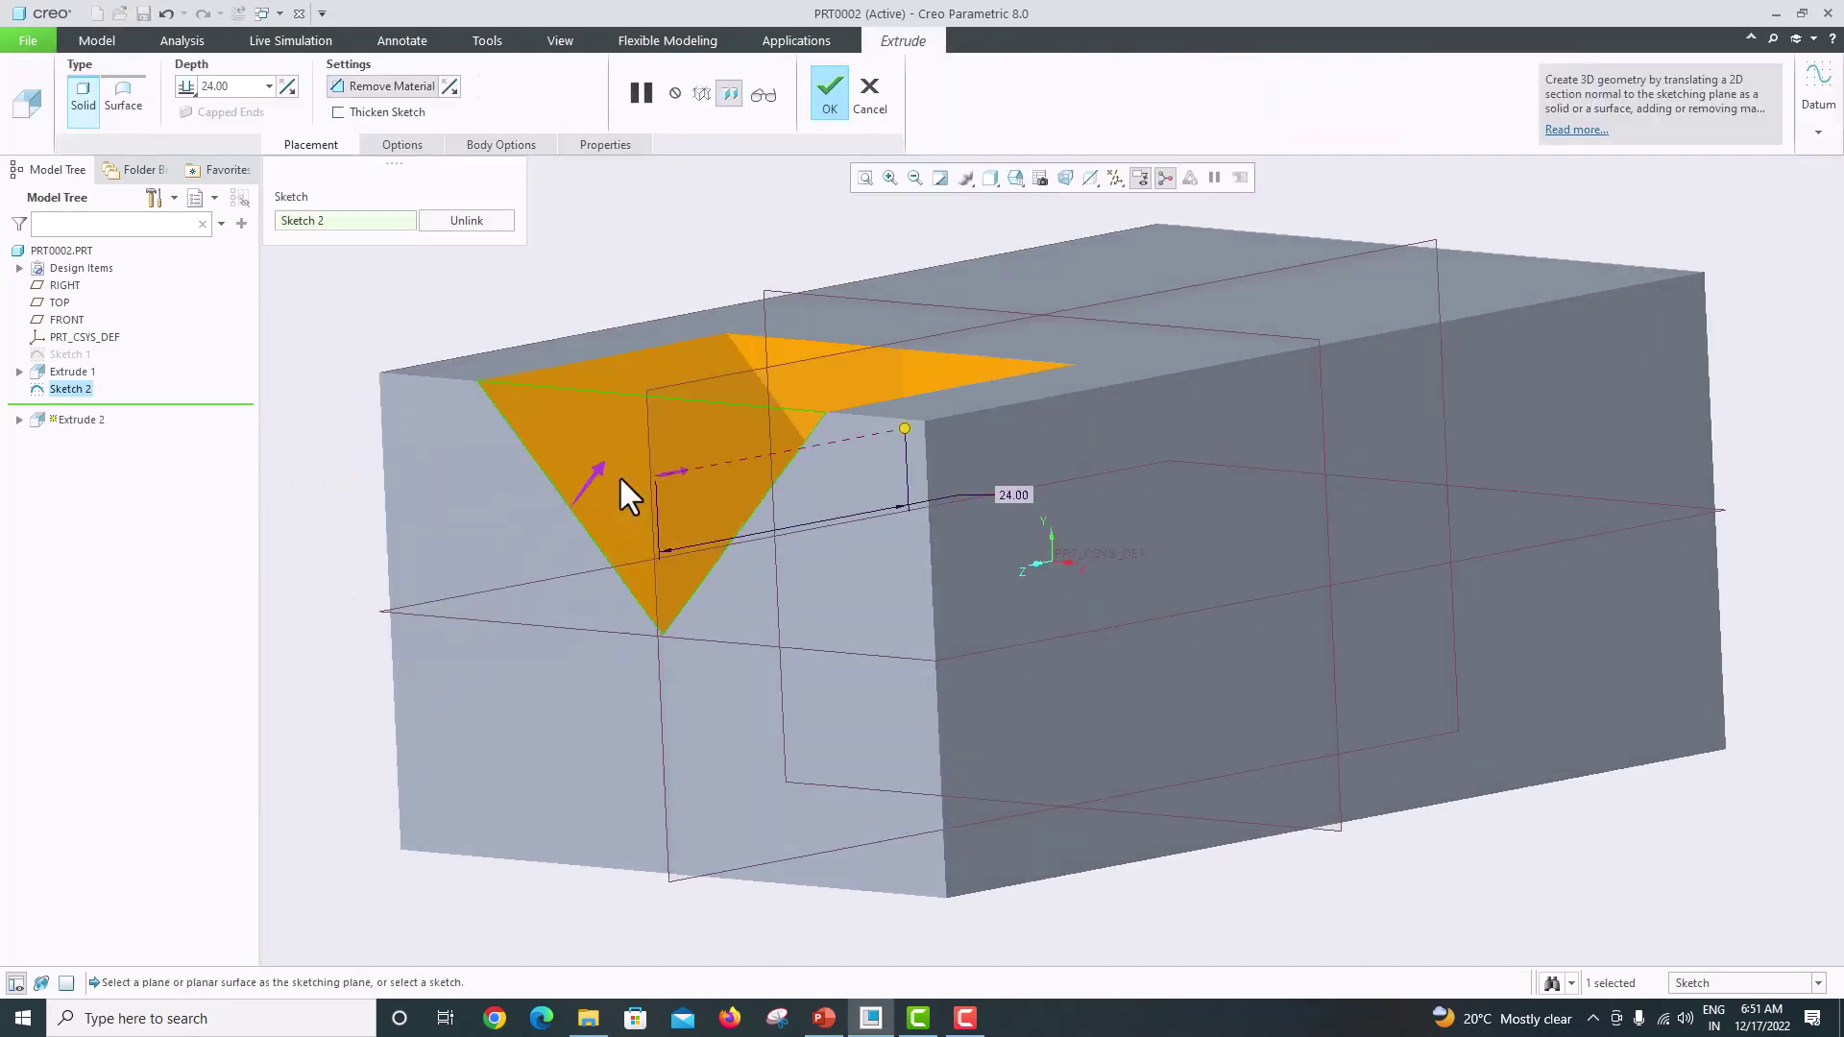
click(824, 1018)
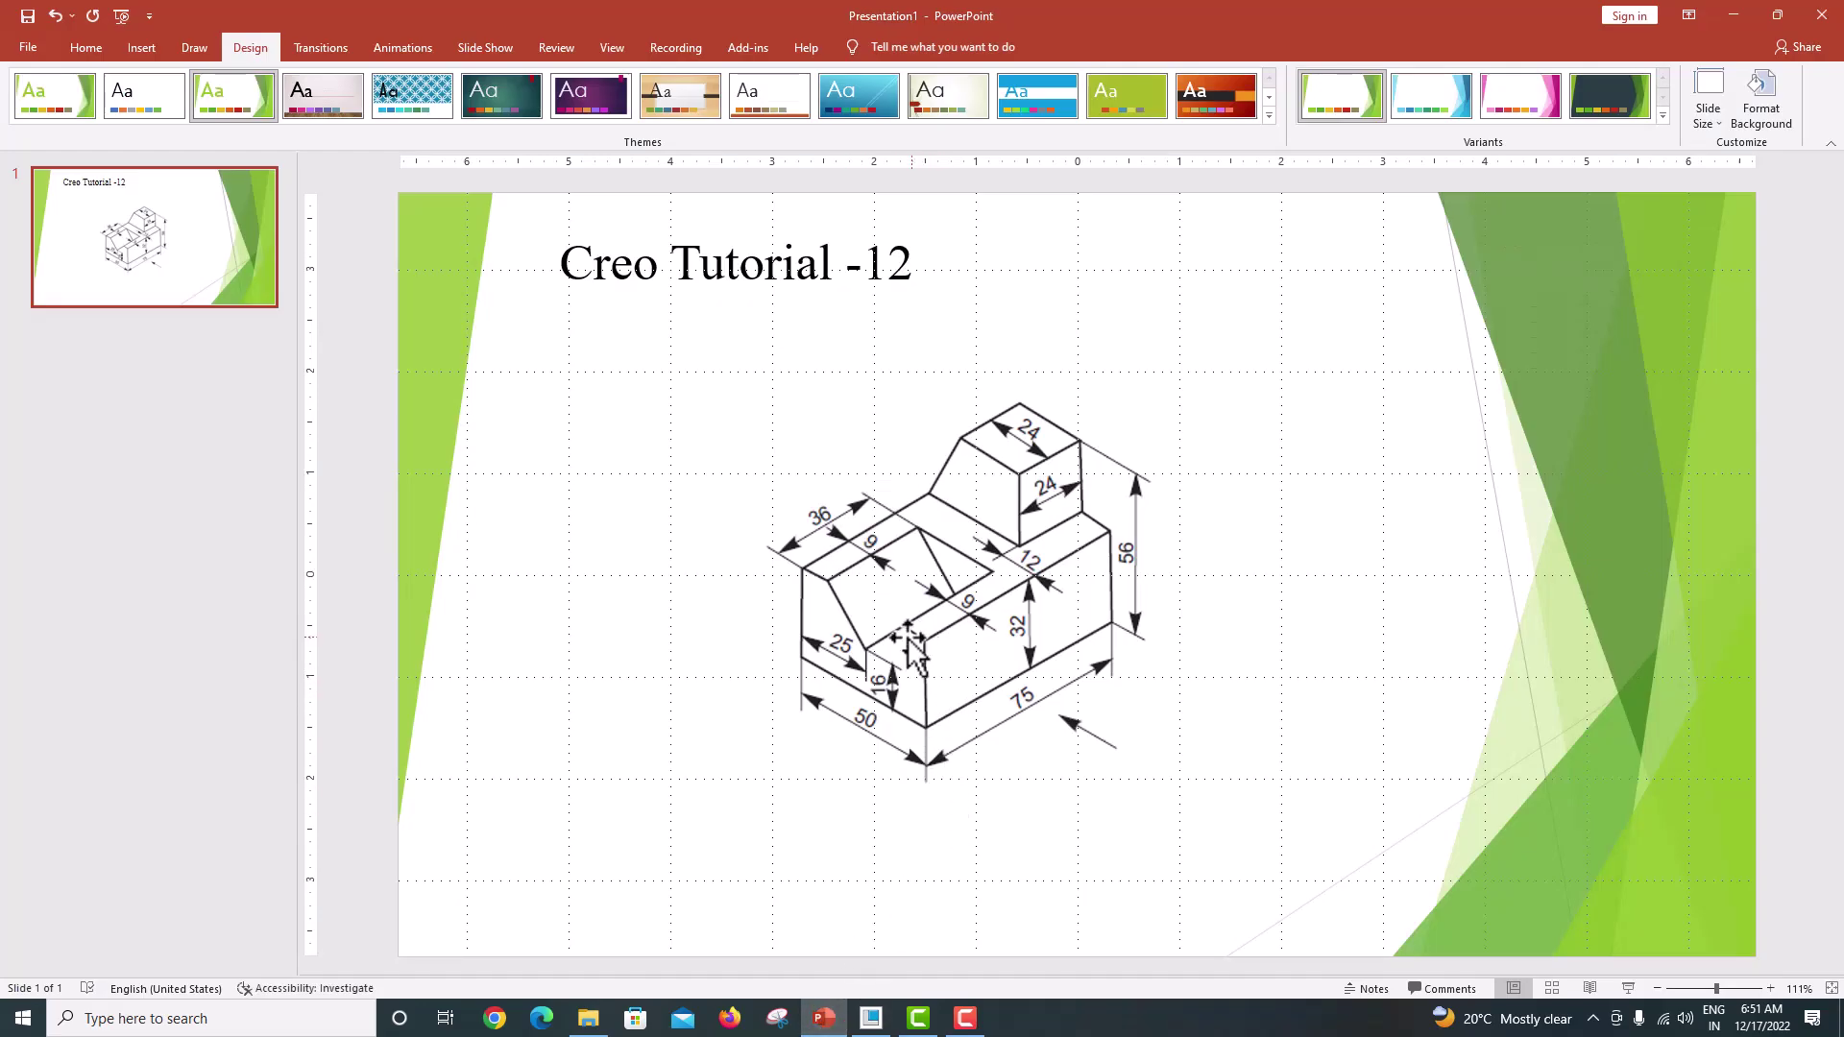
click(871, 1018)
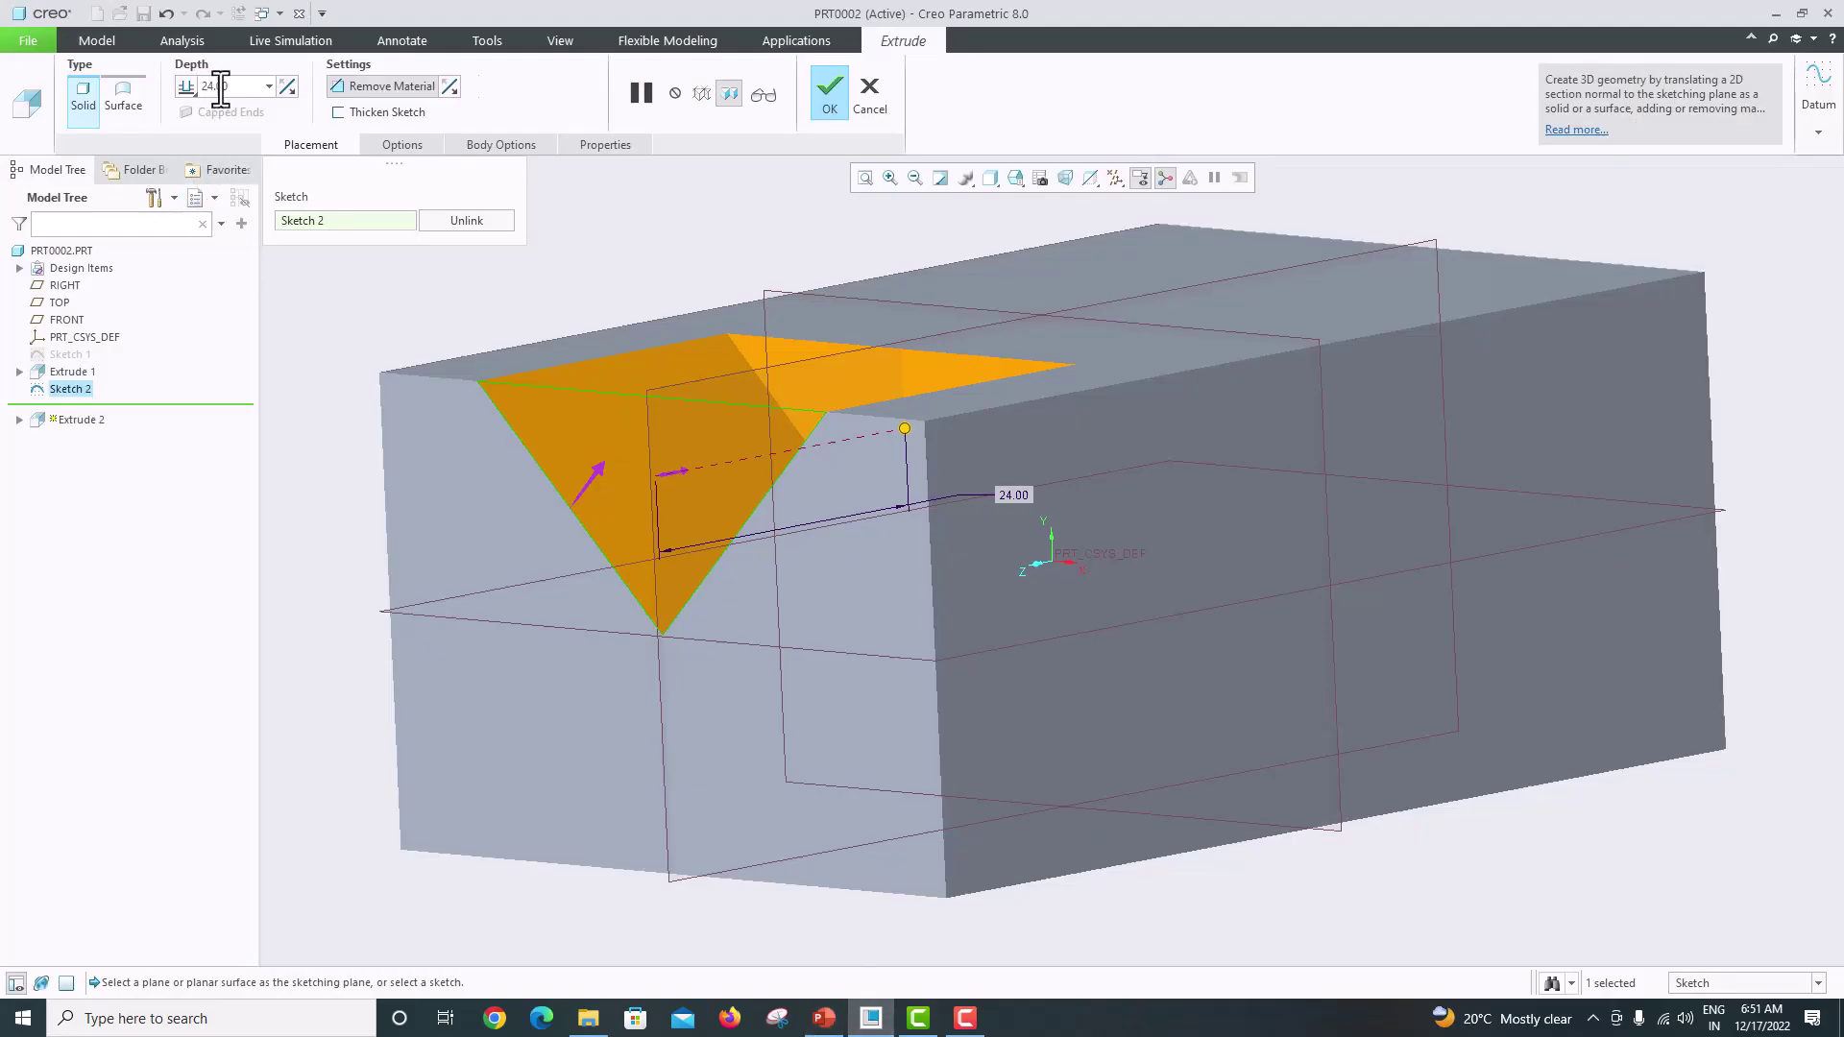